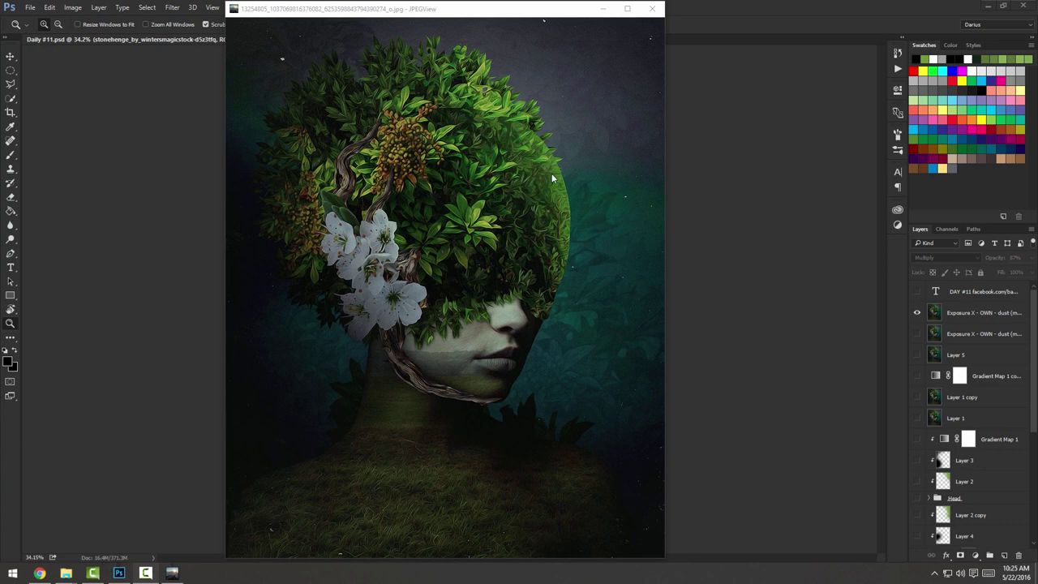
Examine the finished leafy-head composite in the image viewer, including the face and branch details, and close the viewer.
scroll(498, 214, up, 3)
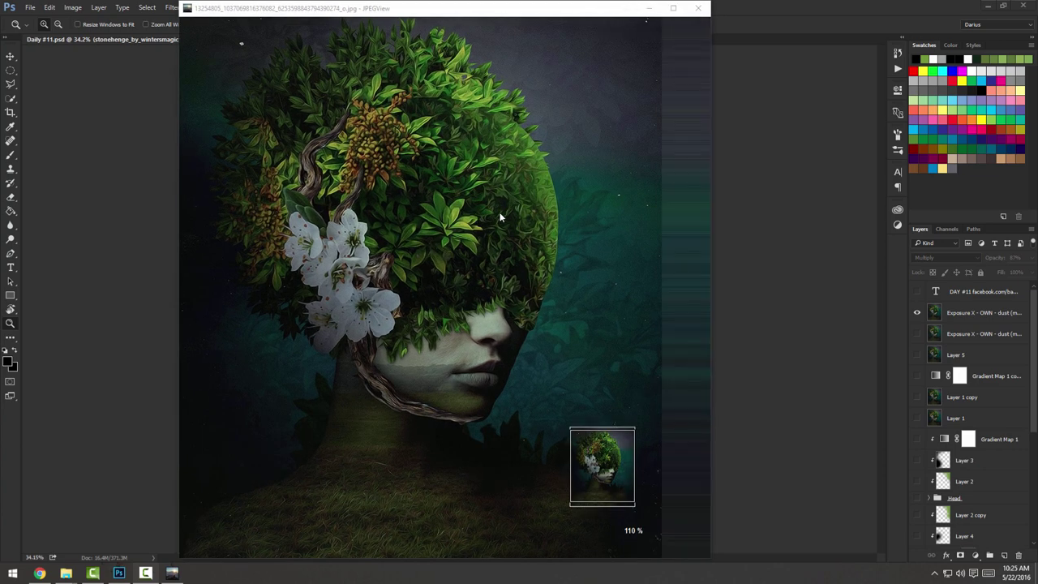
scroll(500, 217, down, 2)
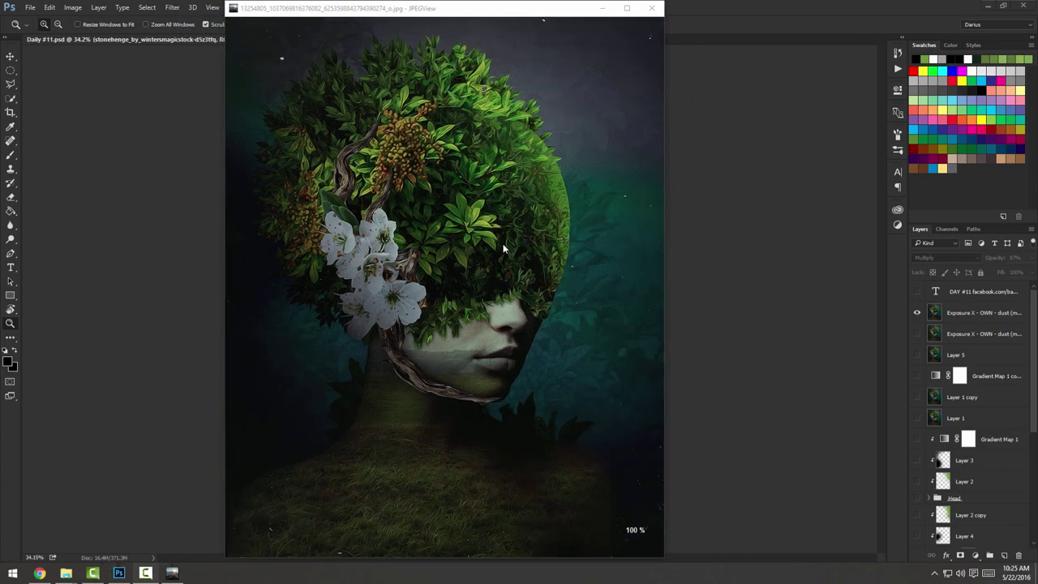
scroll(302, 454, up, 4)
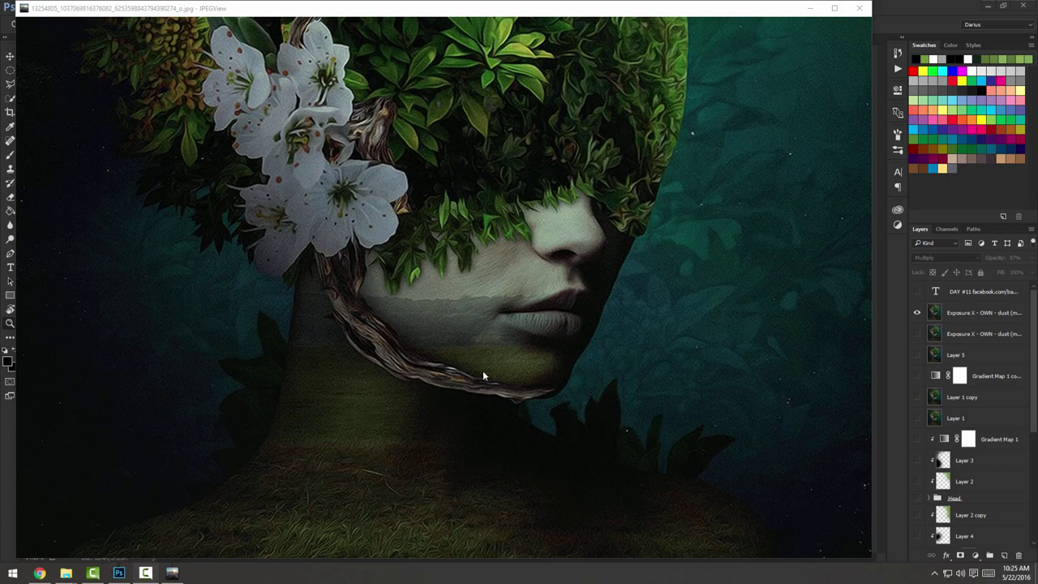
scroll(375, 304, down, 5)
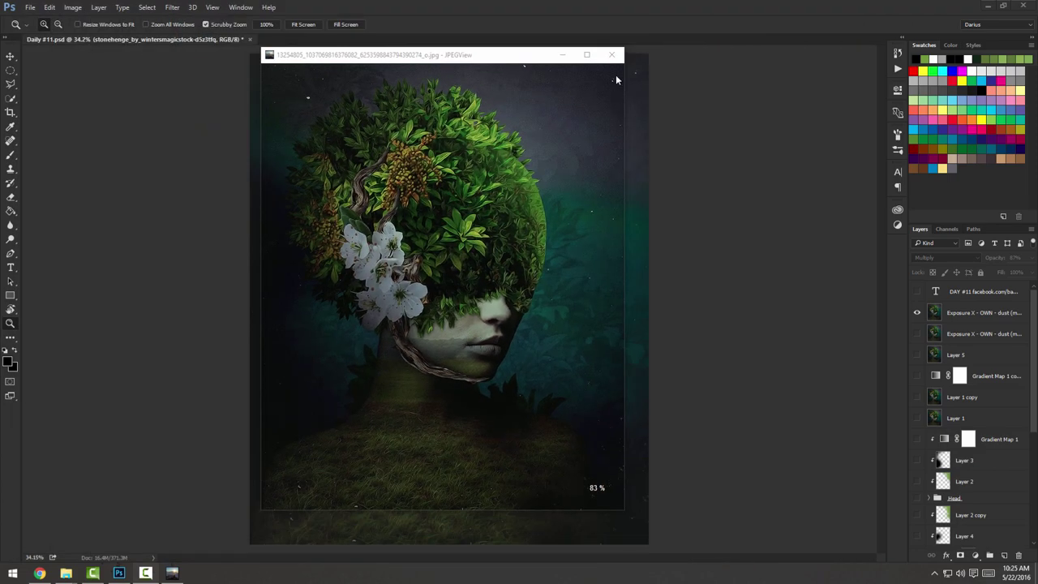
click(612, 55)
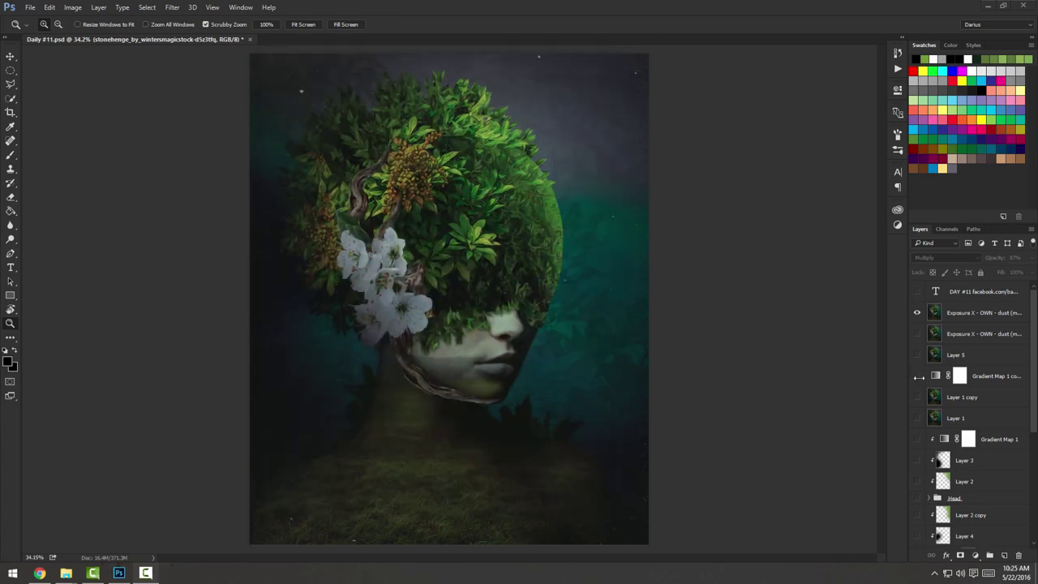
Hide the dust composite layer to leave only the woman's cutout, and preview the source image shutterstock_50274571.png.
alt+click(918, 315)
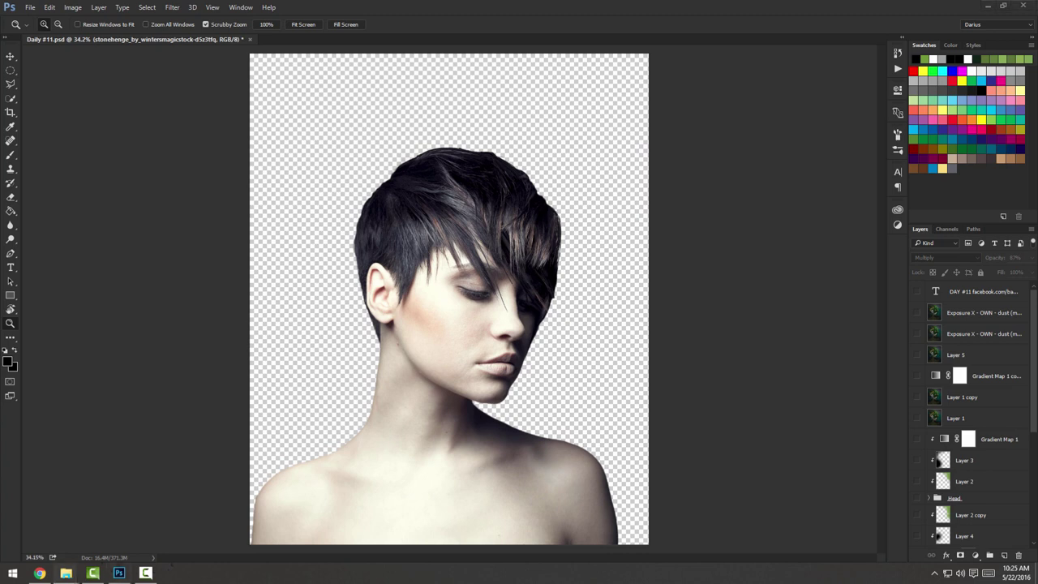
drag(736, 127, 570, 170)
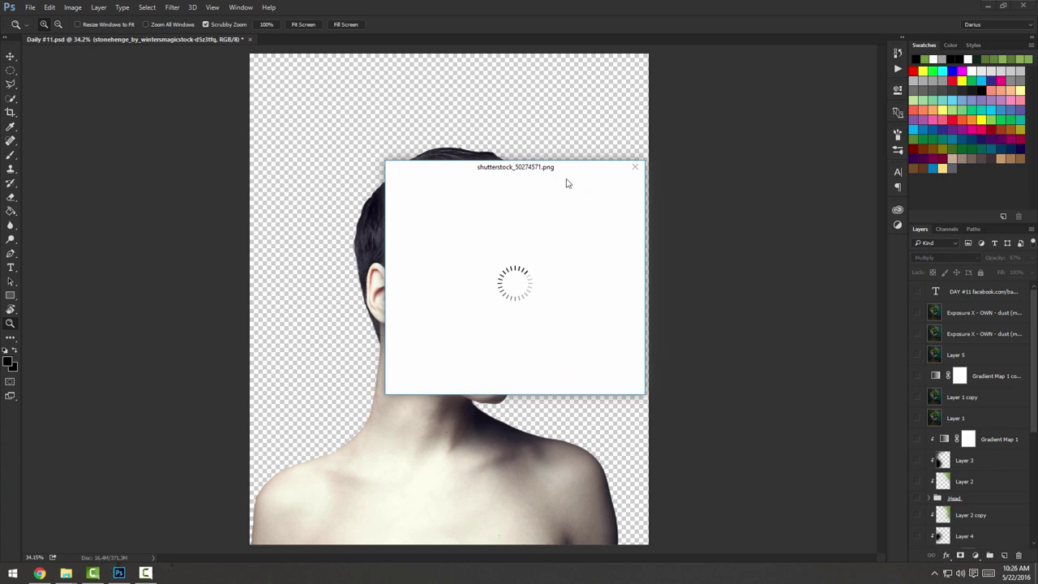
drag(587, 50, 551, 84)
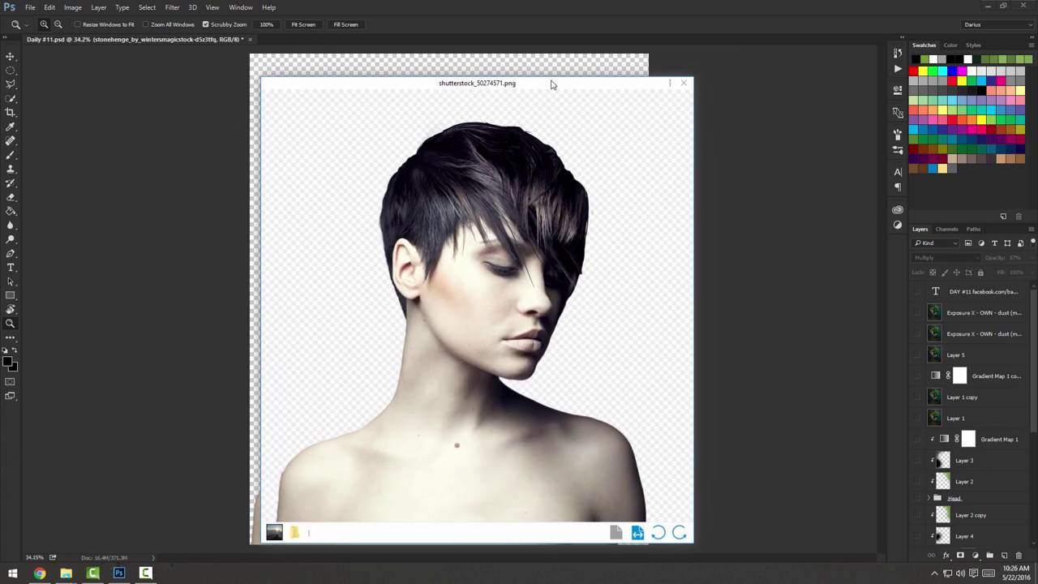
click(684, 86)
Compare the woman's cutout with and without its Hue/Saturation, Vibrance, Curves, Levels and Brightness/Contrast adjustment layers.
scroll(973, 454, down, 8)
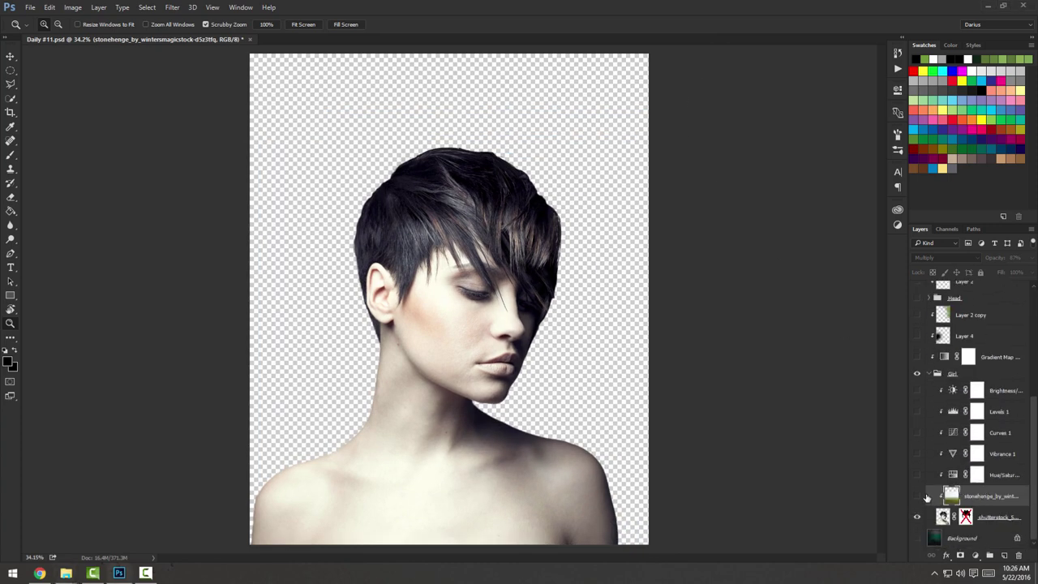
drag(920, 473, 920, 454)
drag(920, 416, 918, 391)
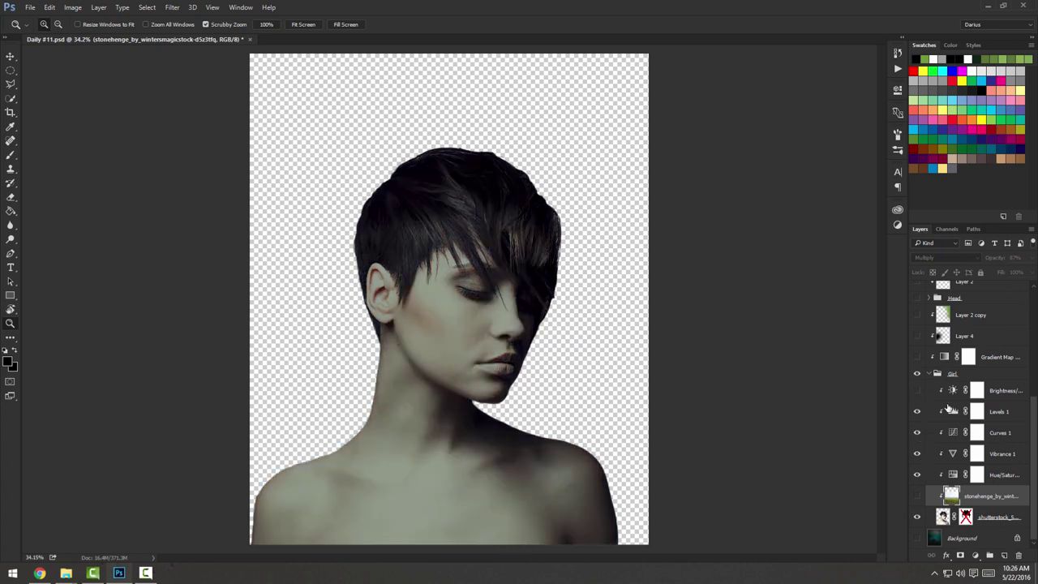
click(1007, 391)
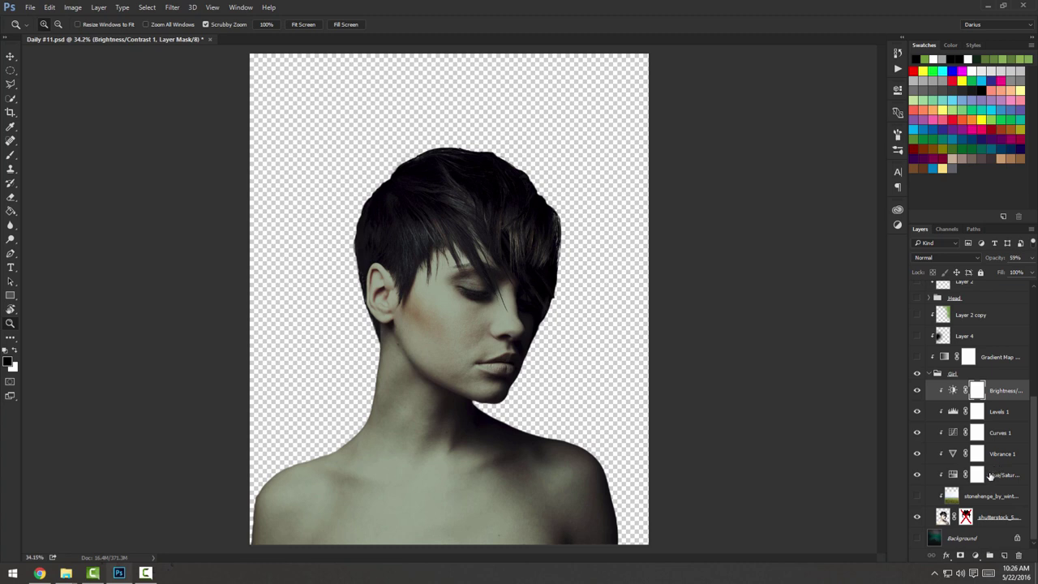
drag(918, 473, 919, 392)
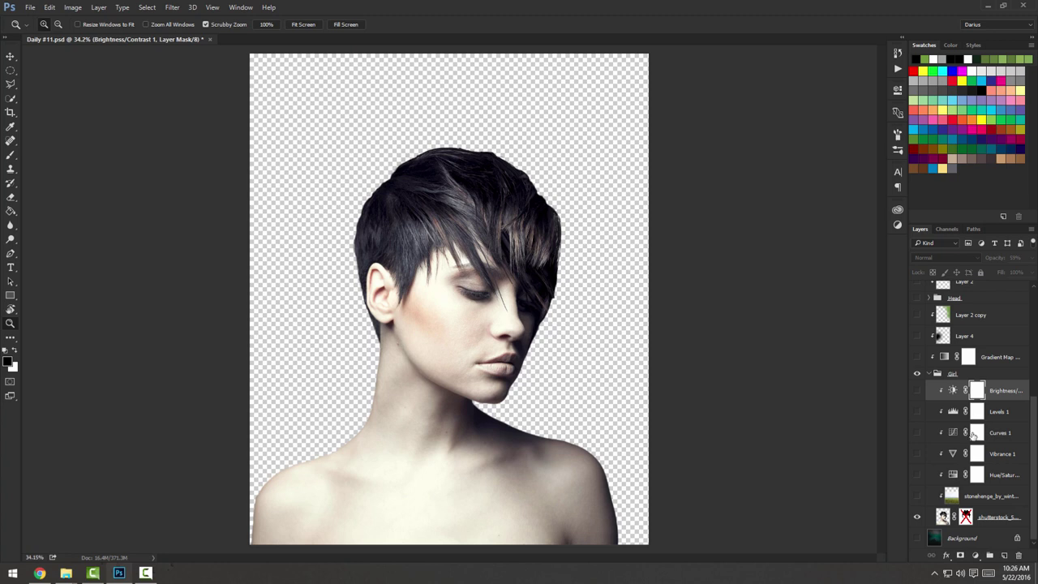
Show and select the Background layer, and hide the woman's cutout.
click(918, 538)
click(960, 539)
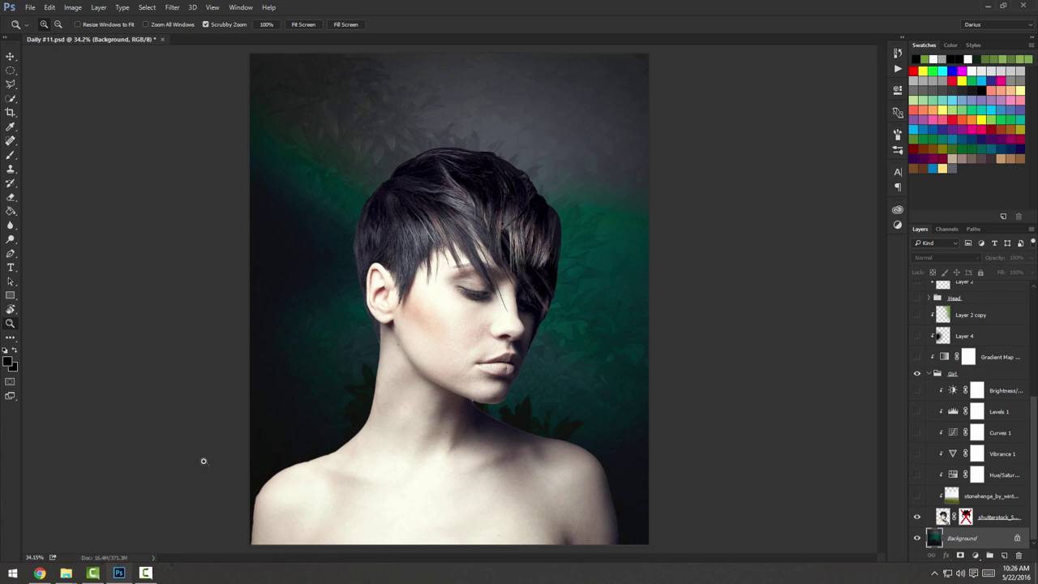
click(917, 516)
Examine the leaf textures, green glow and dark plants in the background image up close.
drag(505, 411, 547, 387)
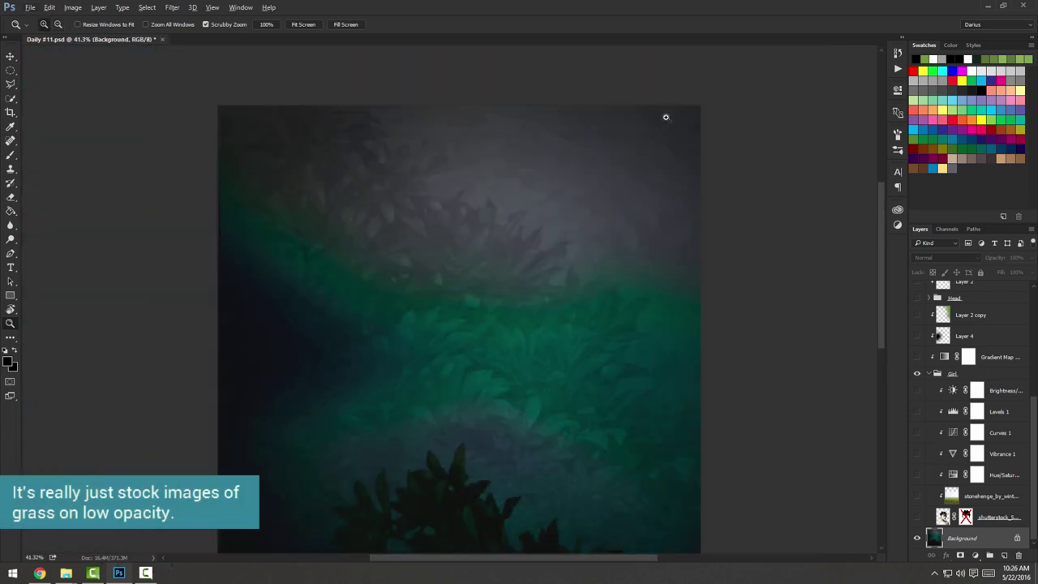
drag(644, 176, 543, 211)
drag(477, 327, 493, 271)
scroll(509, 273, up, 1)
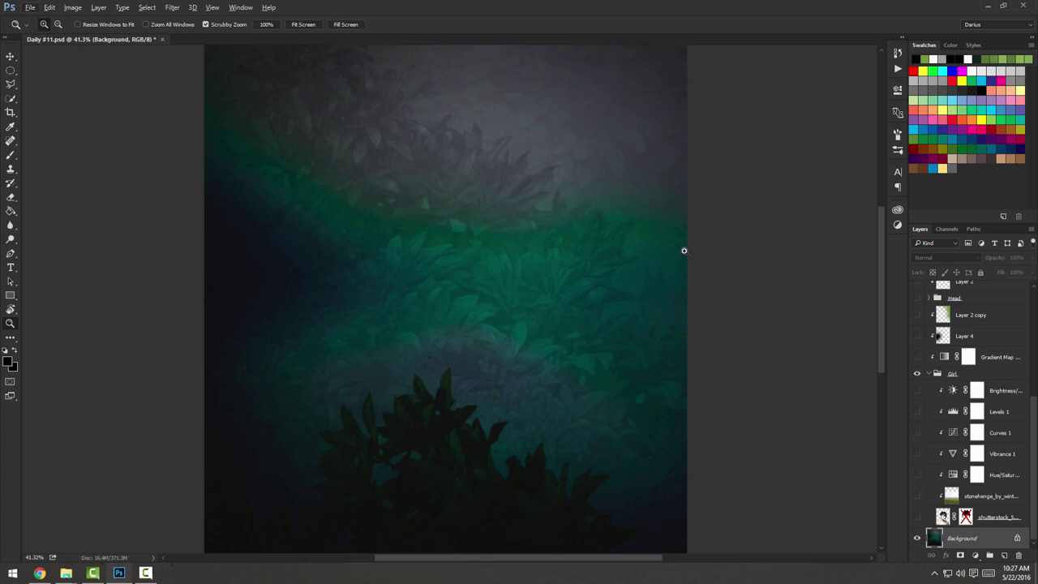
drag(489, 318, 459, 266)
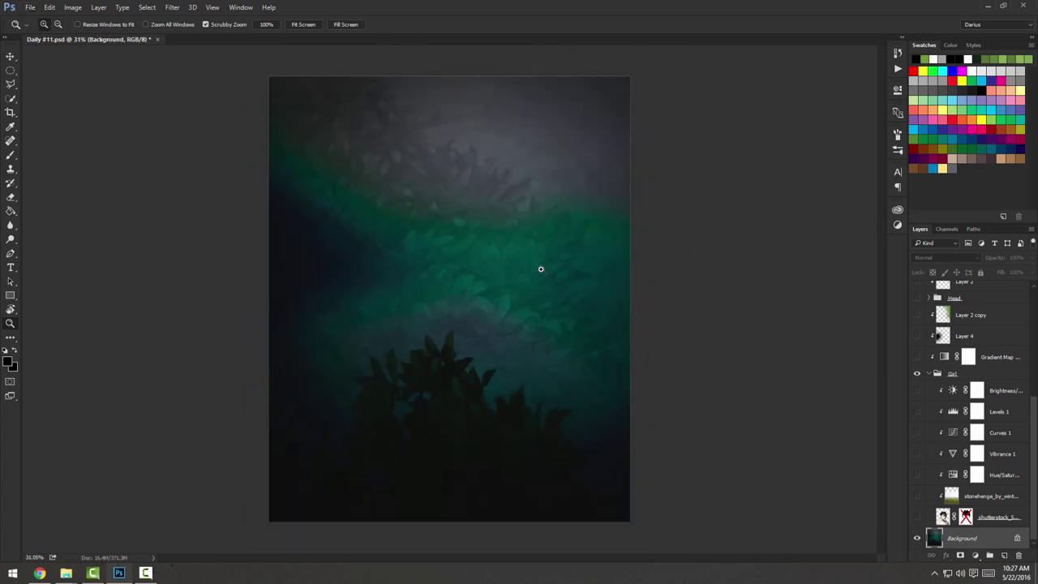
drag(446, 480, 449, 472)
drag(480, 374, 478, 343)
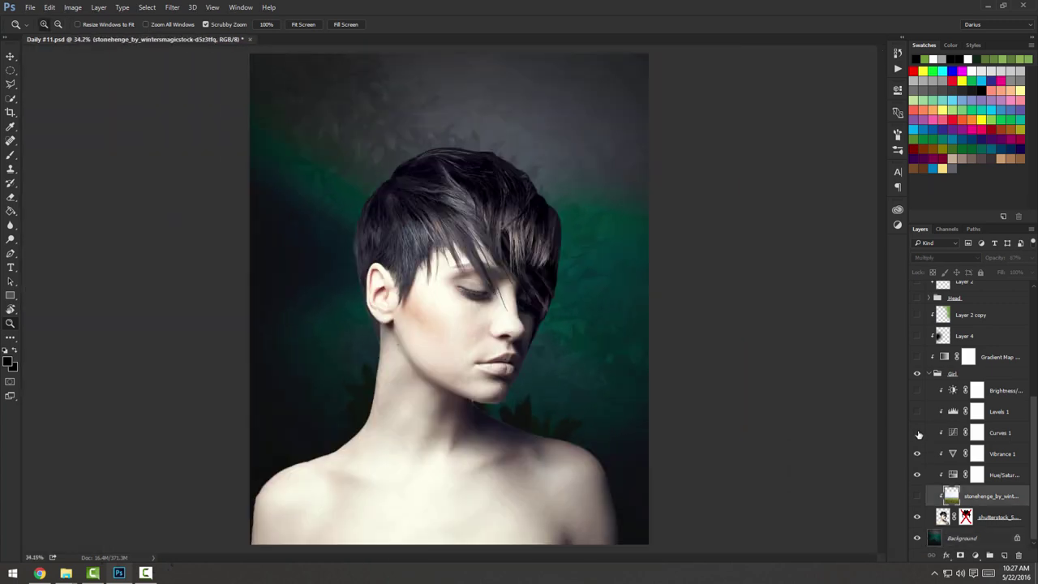
Show the Curves, Levels and Brightness/Contrast adjustments in the Girl group and the stonehenge landscape layer clipped to the cutout.
drag(917, 435, 917, 391)
click(918, 496)
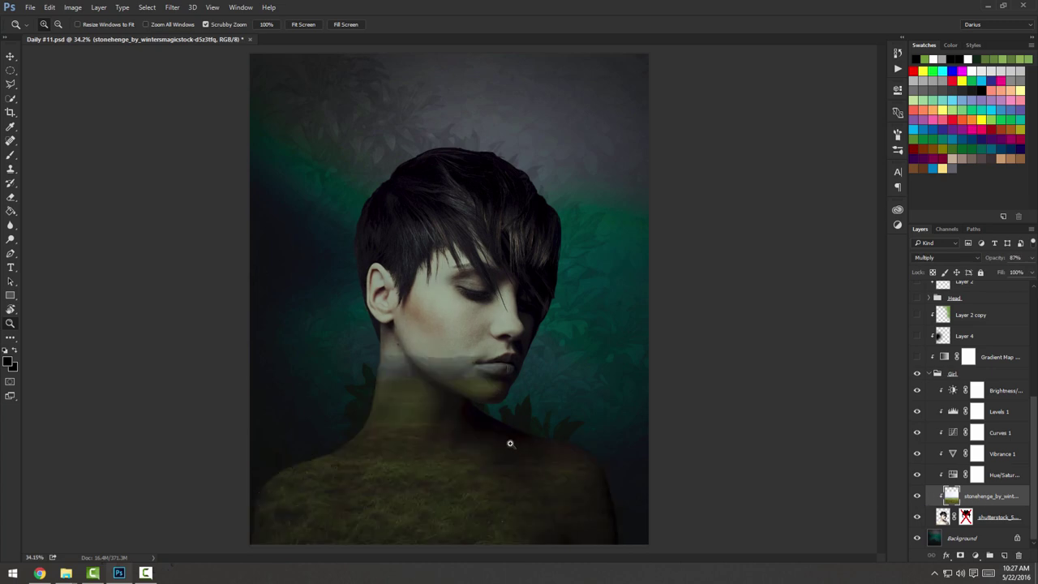
drag(443, 428, 451, 423)
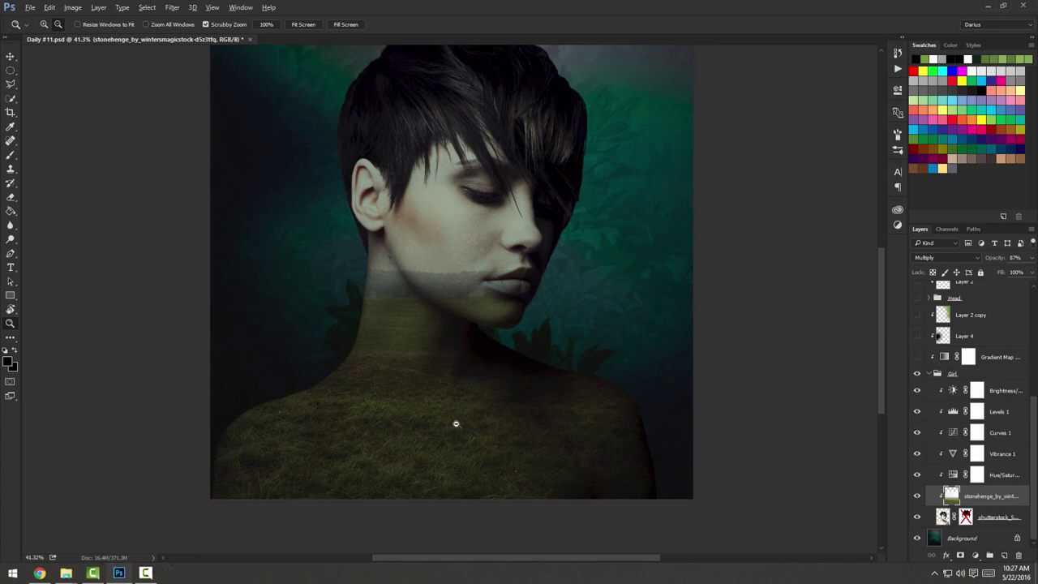
Set the clipped stonehenge landscape layer to Normal blend mode with 100% opacity.
click(972, 257)
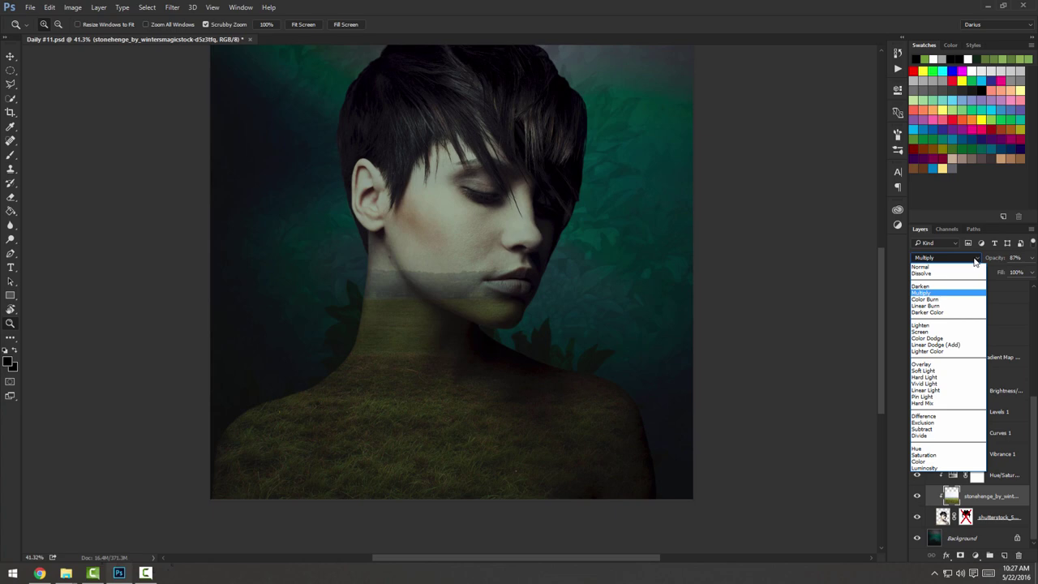
click(961, 266)
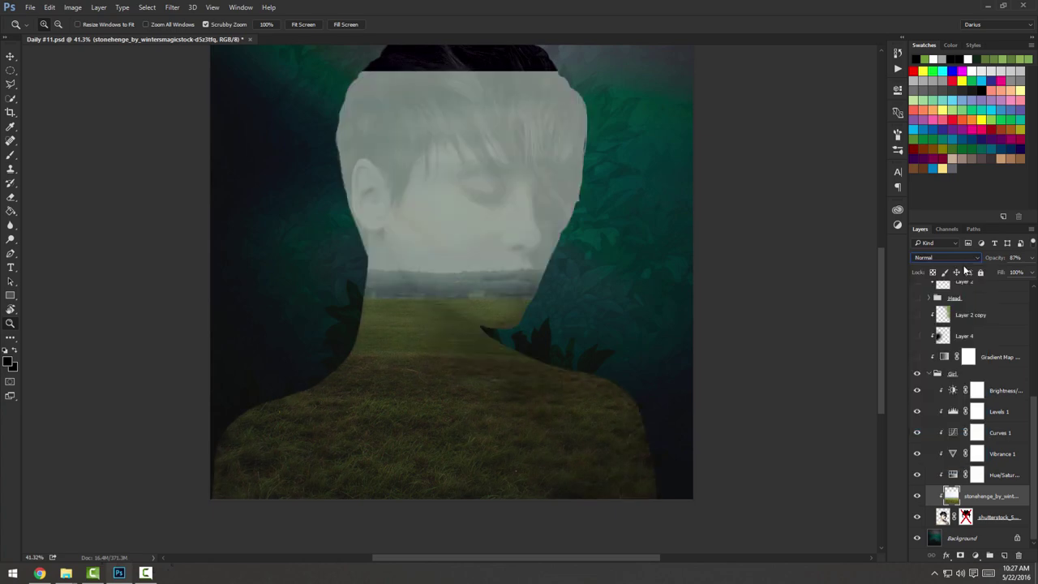
click(267, 25)
drag(575, 295, 484, 426)
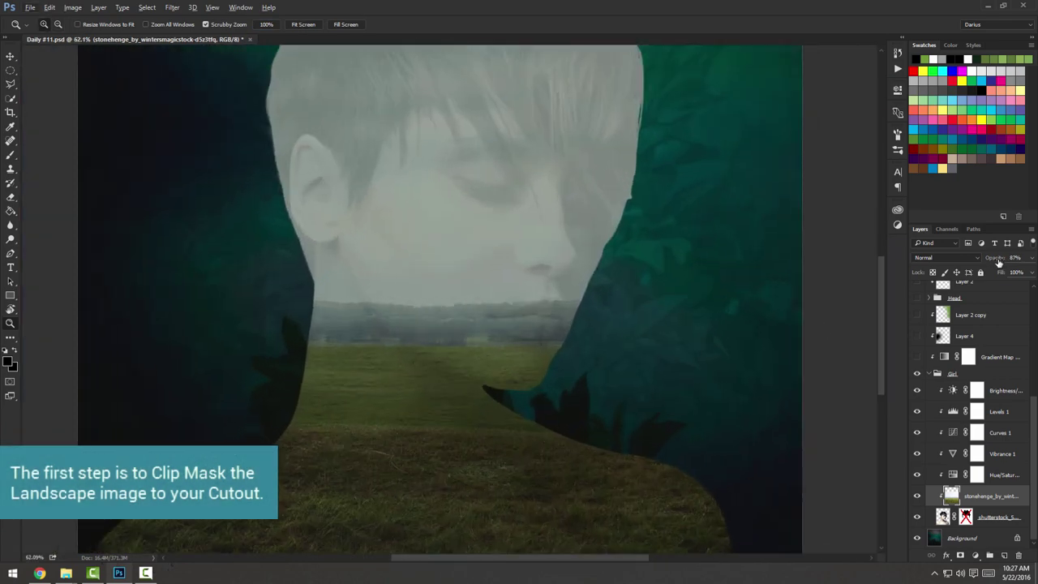
click(1015, 258)
text(100)
key(Return)
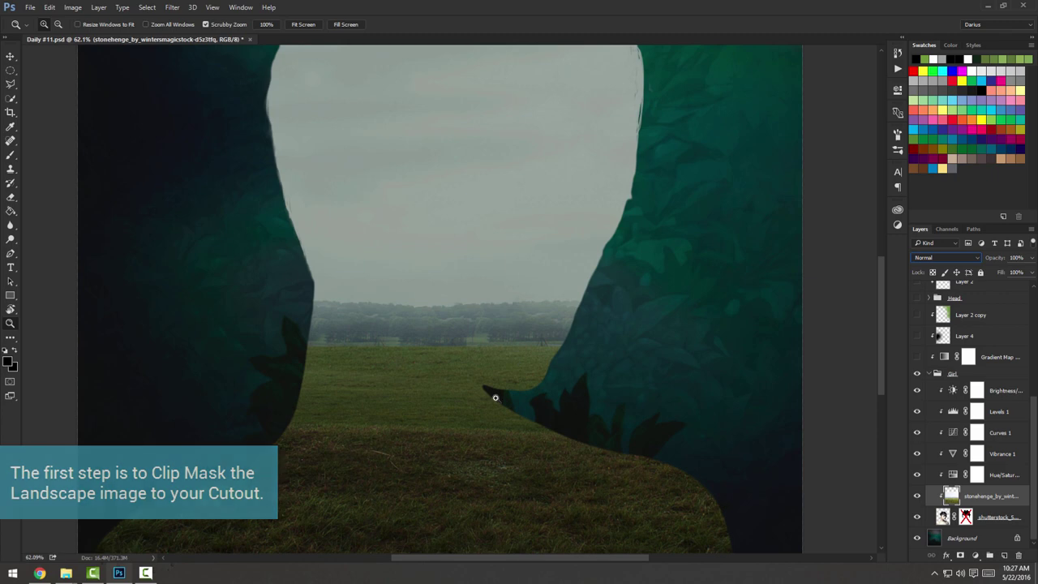
drag(493, 417, 453, 349)
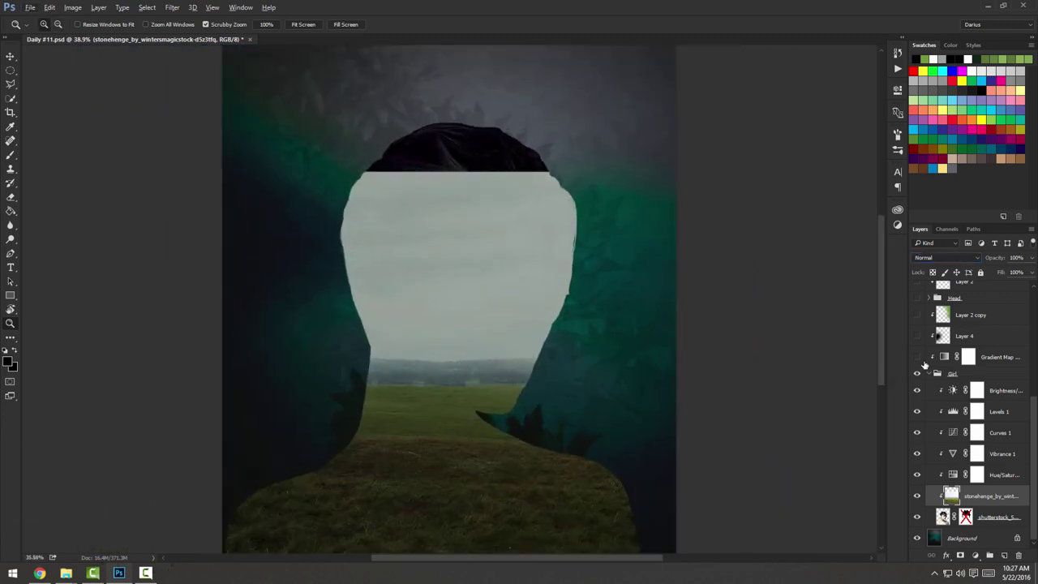
Set the landscape layer's blend mode to Multiply and its opacity to 85%.
click(971, 255)
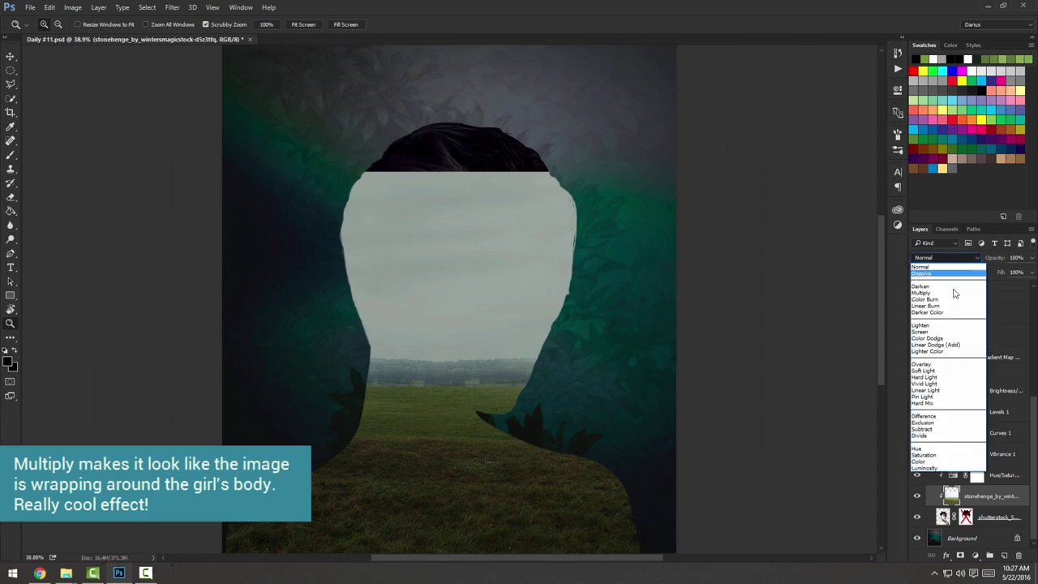
click(957, 294)
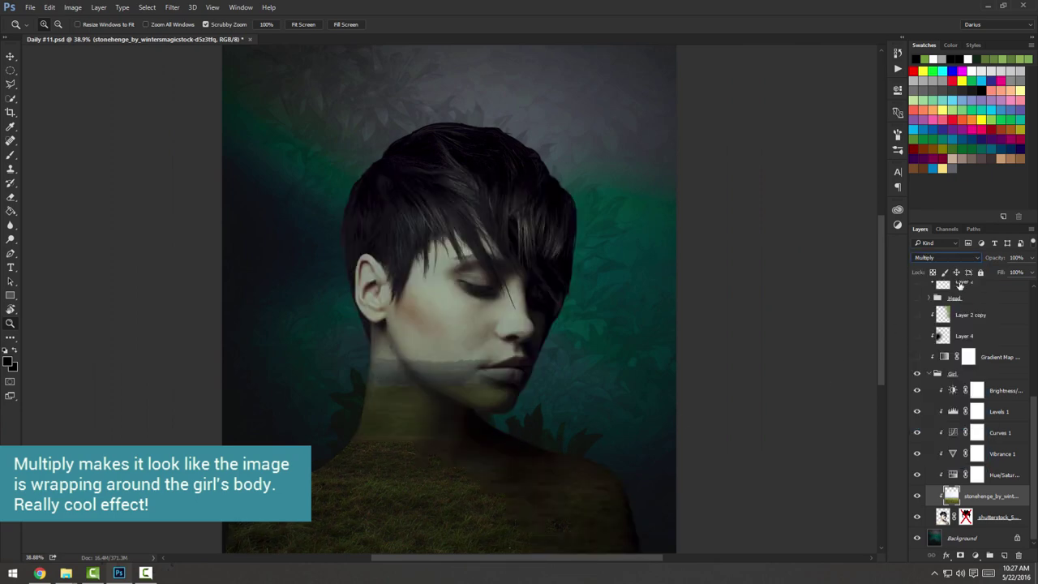
drag(995, 261, 992, 261)
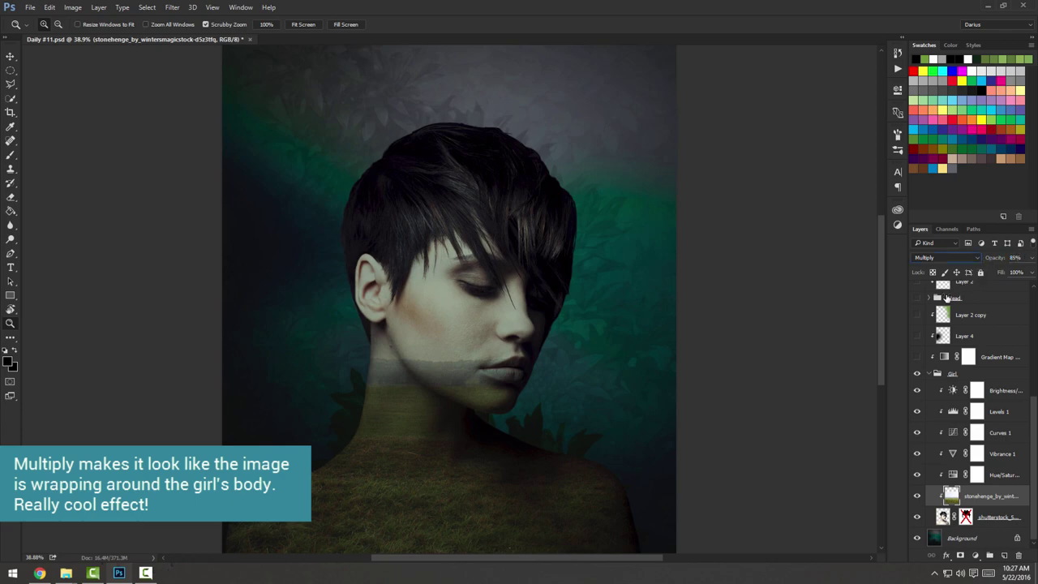
Examine how the multiplied landscape wraps around the woman's jaw, neck and shoulders.
drag(444, 415, 451, 416)
click(451, 416)
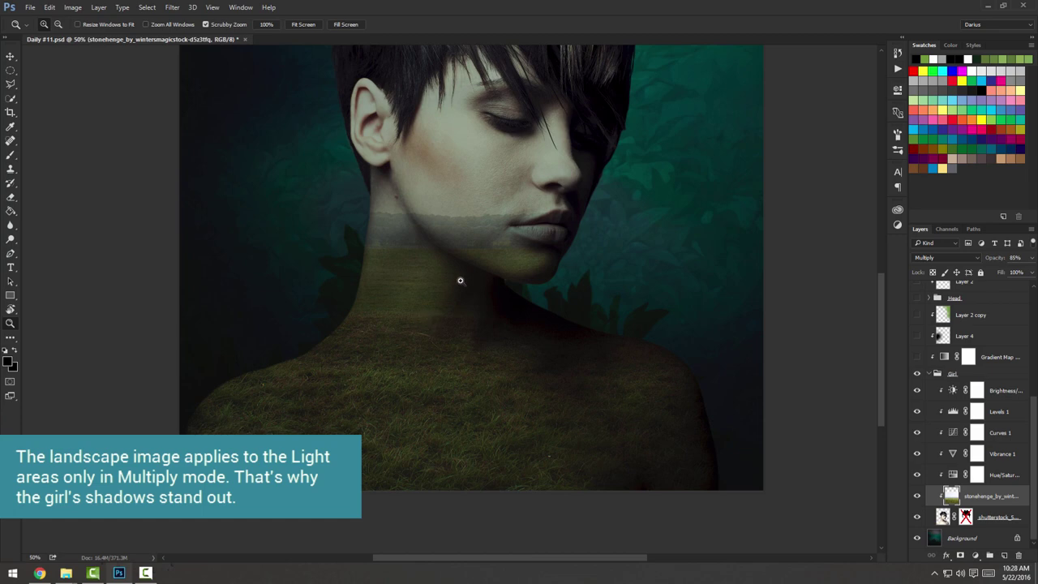
drag(463, 281, 446, 365)
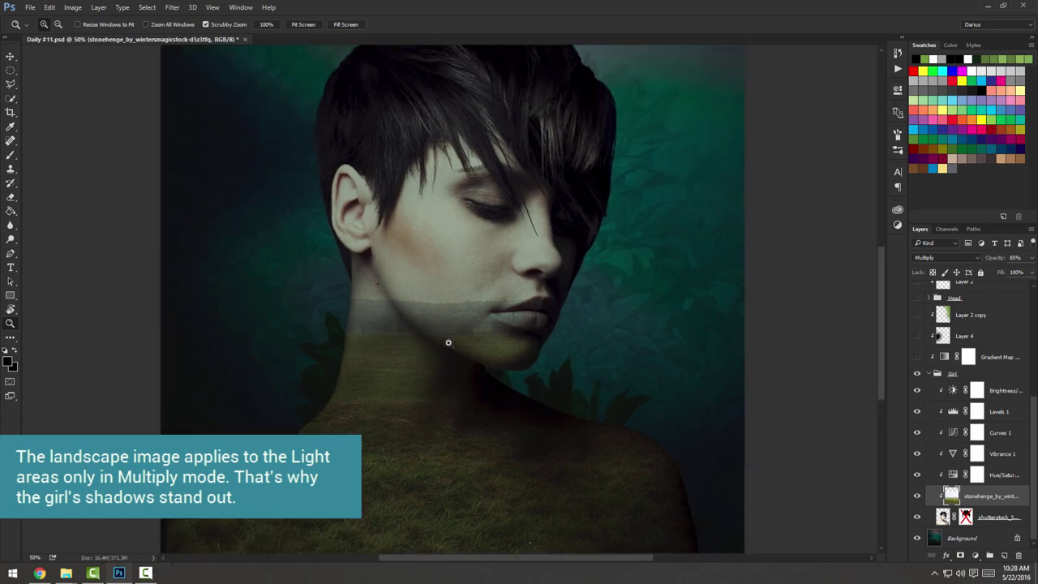
scroll(442, 340, up, 2)
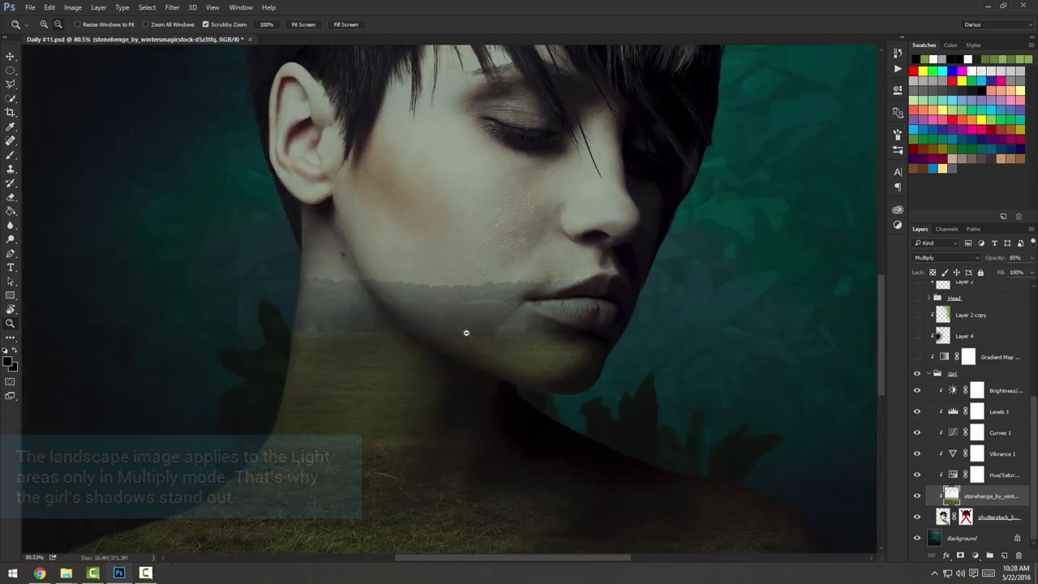
scroll(463, 332, down, 4)
scroll(454, 375, up, 2)
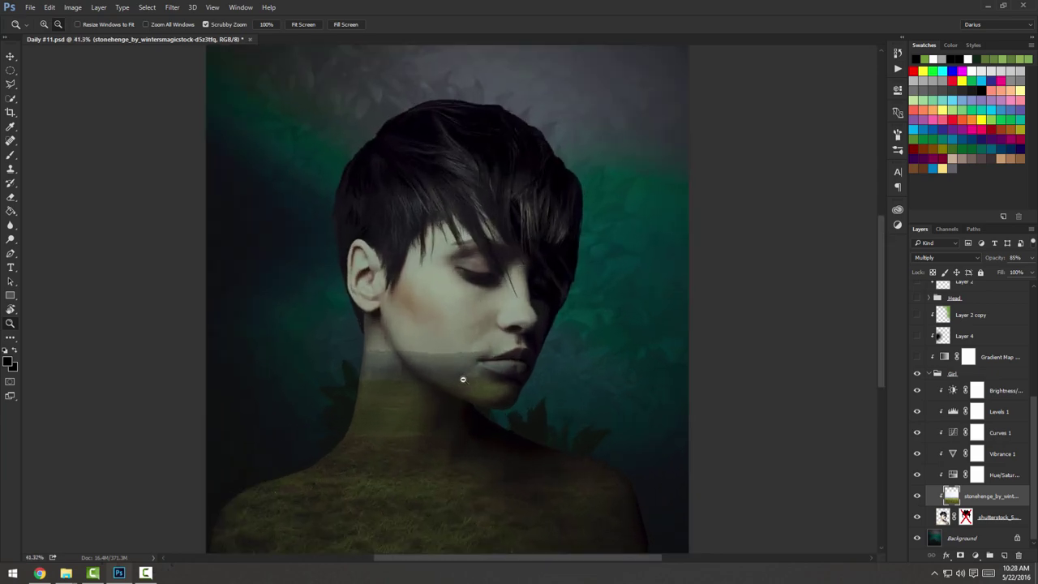
scroll(461, 379, down, 1)
scroll(461, 379, down, 1)
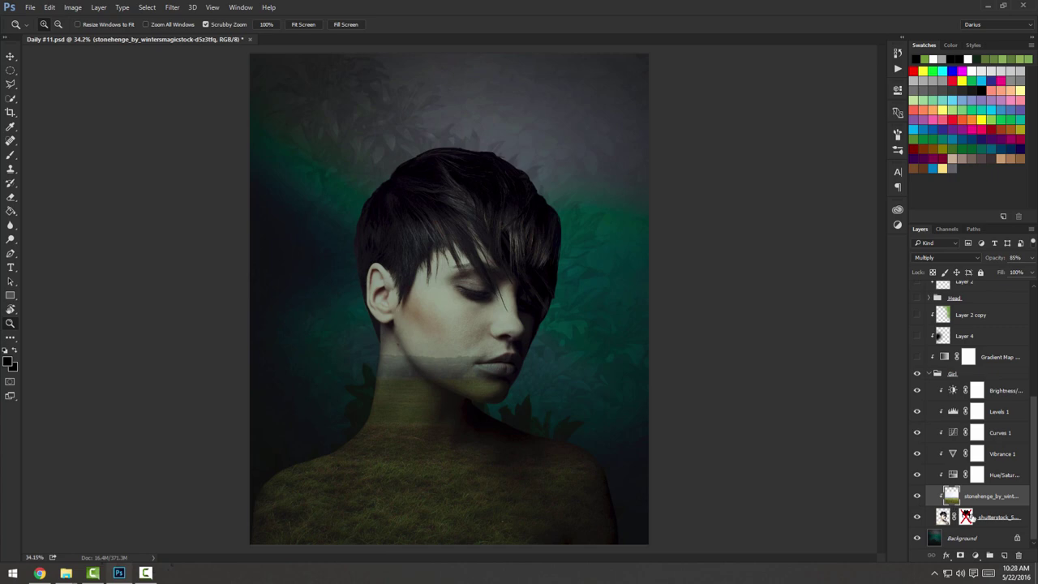
Enable the layer mask on the shutterstock cutout layer to cut away the upper part of the woman's hair.
shift+click(966, 516)
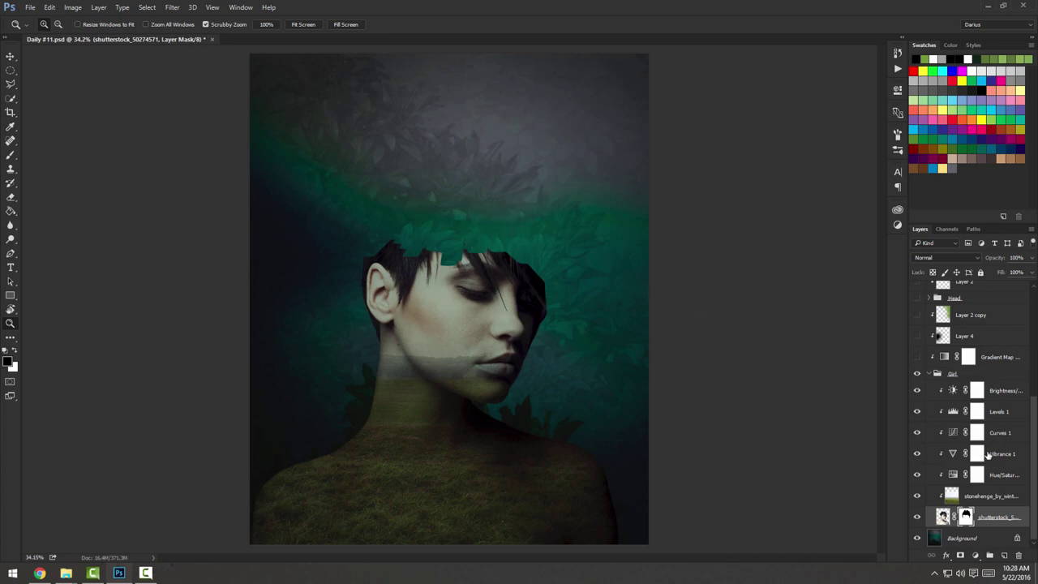
Toggle the Gradient Map, Layer 4 and Layer 2 copy above the Girl group to compare their effects.
scroll(988, 455, up, 5)
click(916, 463)
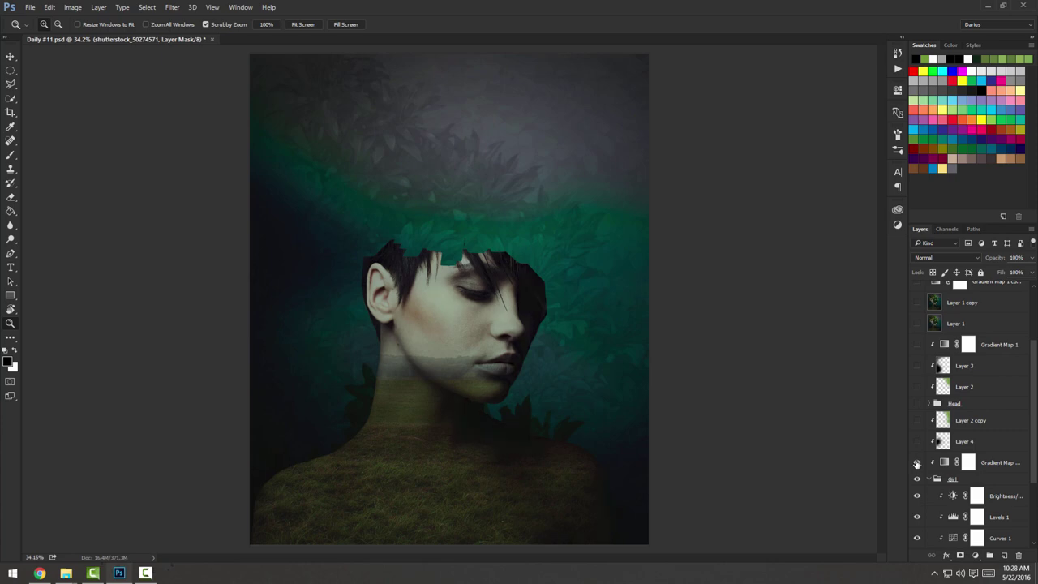
click(917, 442)
click(917, 442)
click(917, 420)
click(919, 422)
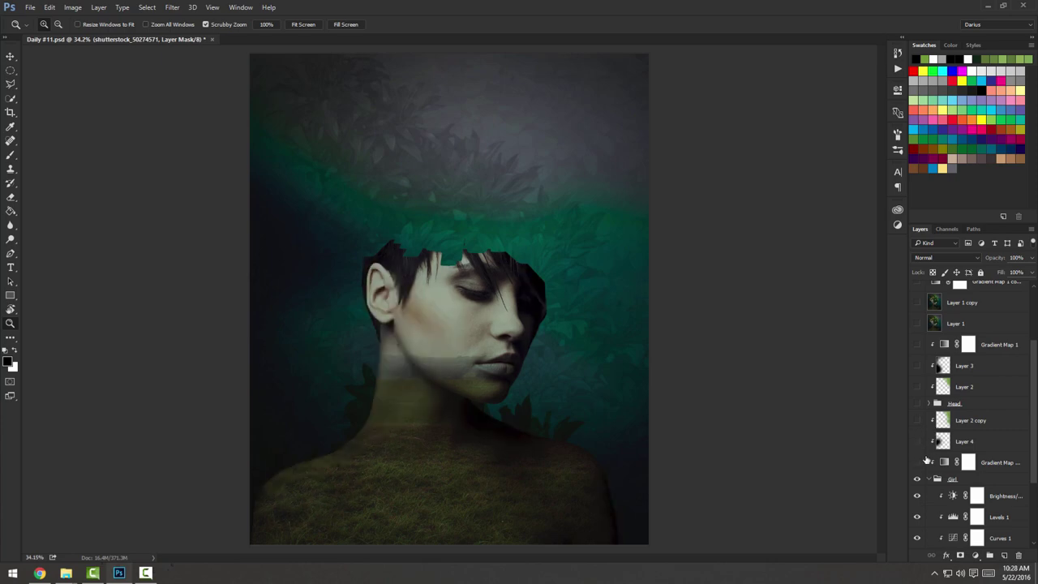
Expand the Head group and show it together with Layer 2, Layer 3 and Gradient Map 1 above it.
scroll(937, 446, up, 1)
click(930, 425)
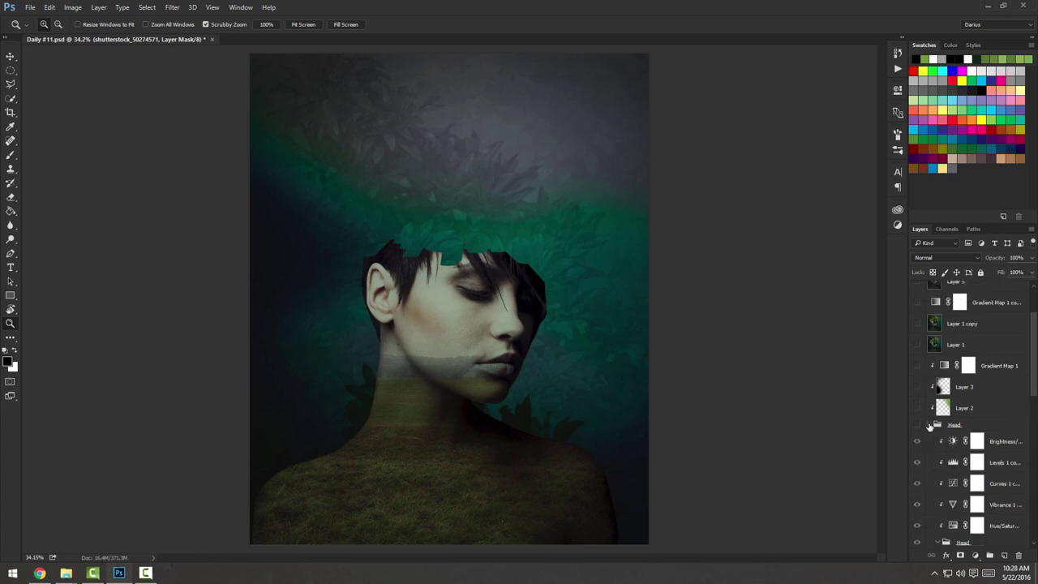
drag(923, 427, 919, 390)
click(918, 367)
scroll(932, 446, down, 2)
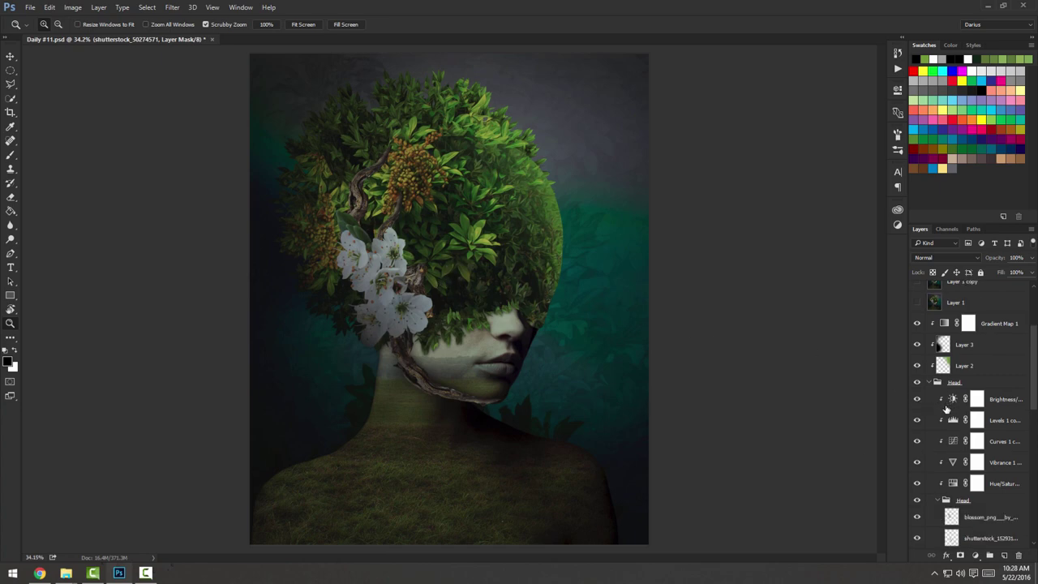
Hide Layer 2, Layer 3 and Gradient Map 1 above the Head group, inspecting the foliage along the head's edge up close.
click(917, 366)
click(917, 344)
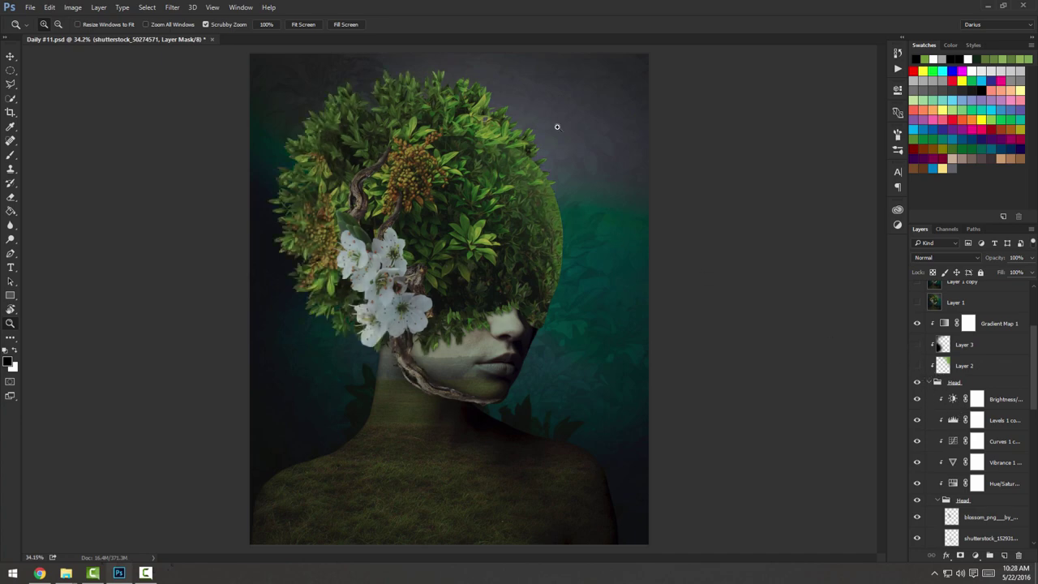
key(alt)
drag(529, 169, 493, 224)
scroll(487, 203, up, 2)
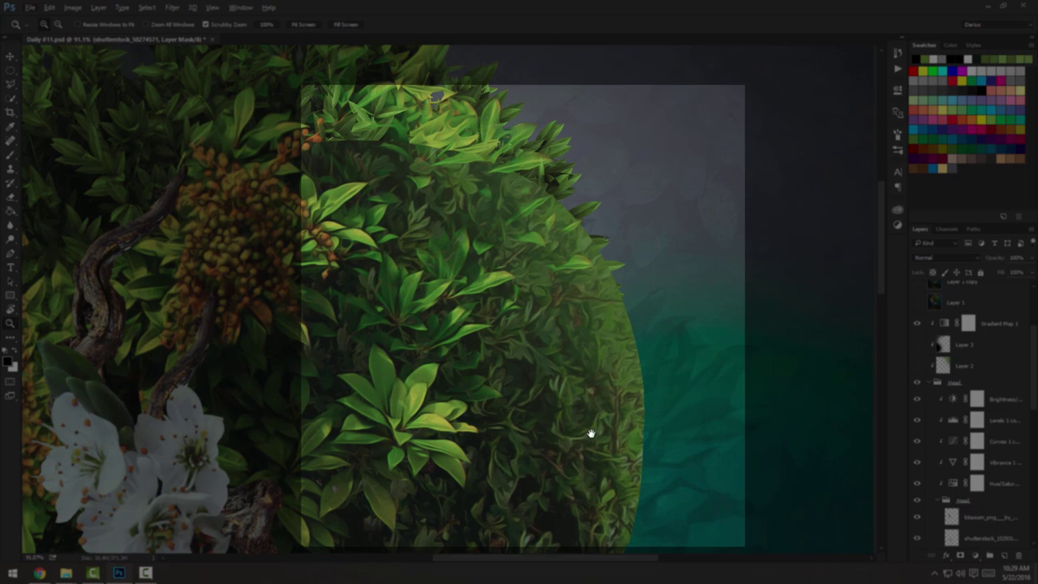
alt+click(568, 341)
alt+click(564, 340)
drag(574, 382, 474, 187)
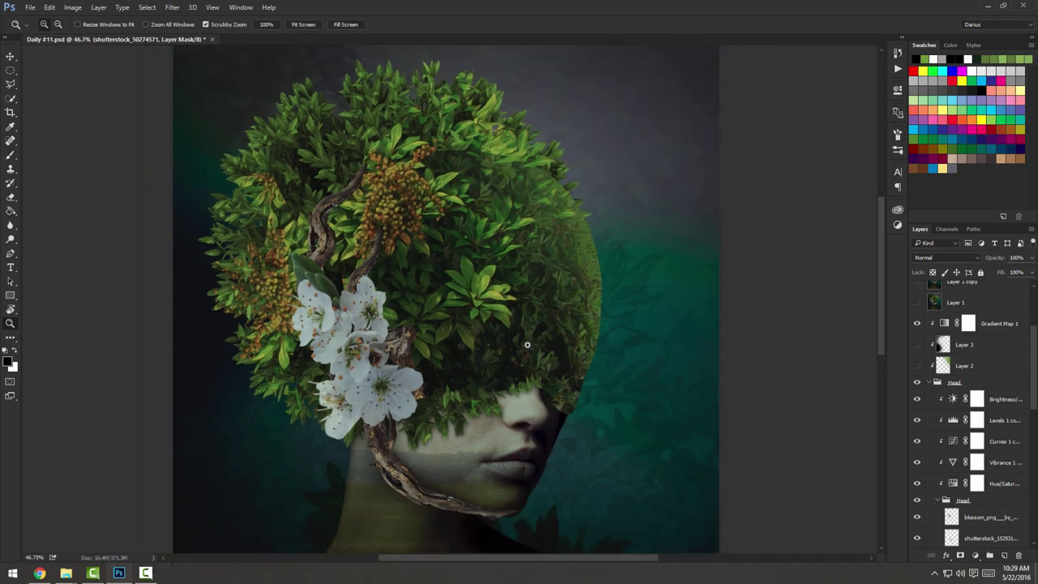
scroll(969, 408, up, 1)
scroll(965, 409, down, 1)
click(917, 333)
scroll(951, 454, down, 5)
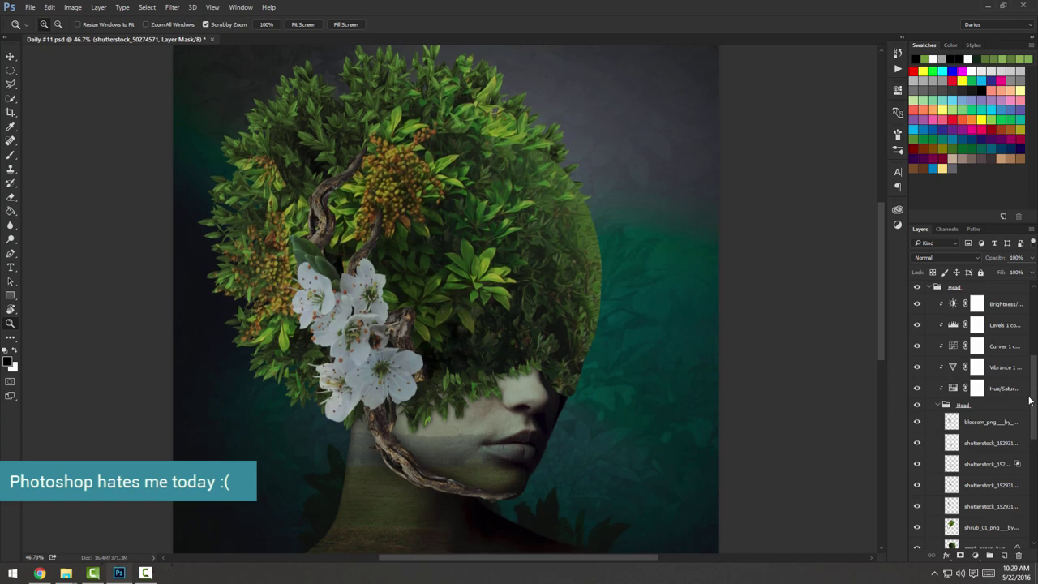
Hide all the blossom, branch, shrub and bush layers inside the inner Head group.
drag(1036, 400, 1035, 428)
click(917, 357)
drag(918, 378, 913, 528)
scroll(965, 454, down, 5)
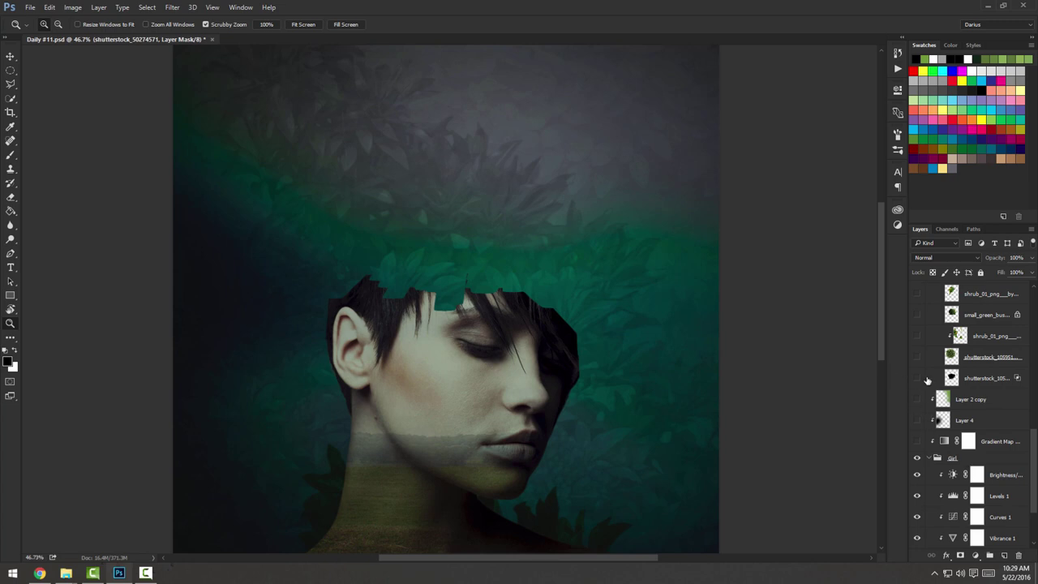
Show the dark shutterstock layer at the base of the inner Head group to view its shading, and hide it again.
click(918, 378)
scroll(939, 415, up, 2)
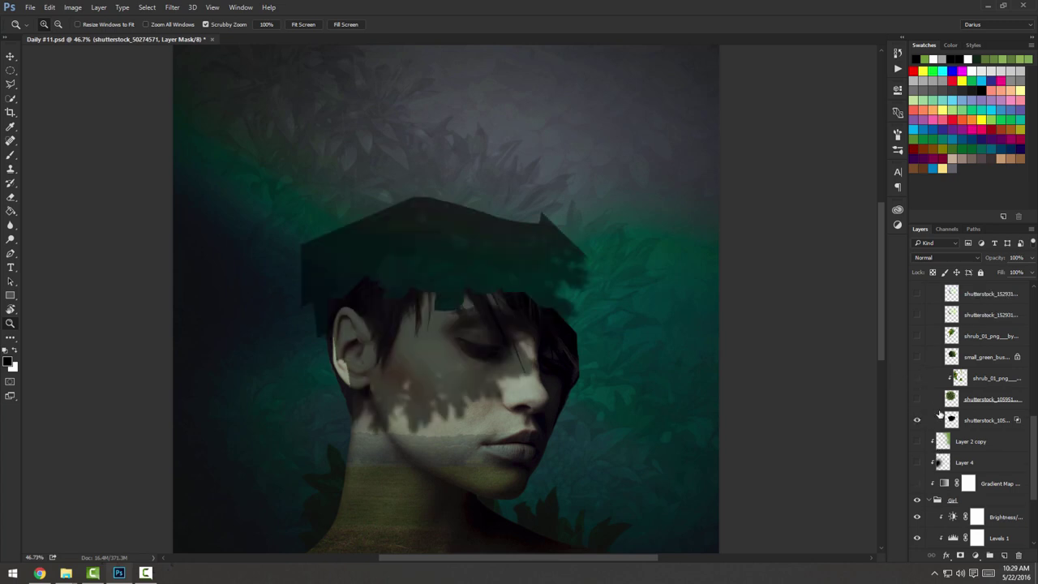
click(917, 420)
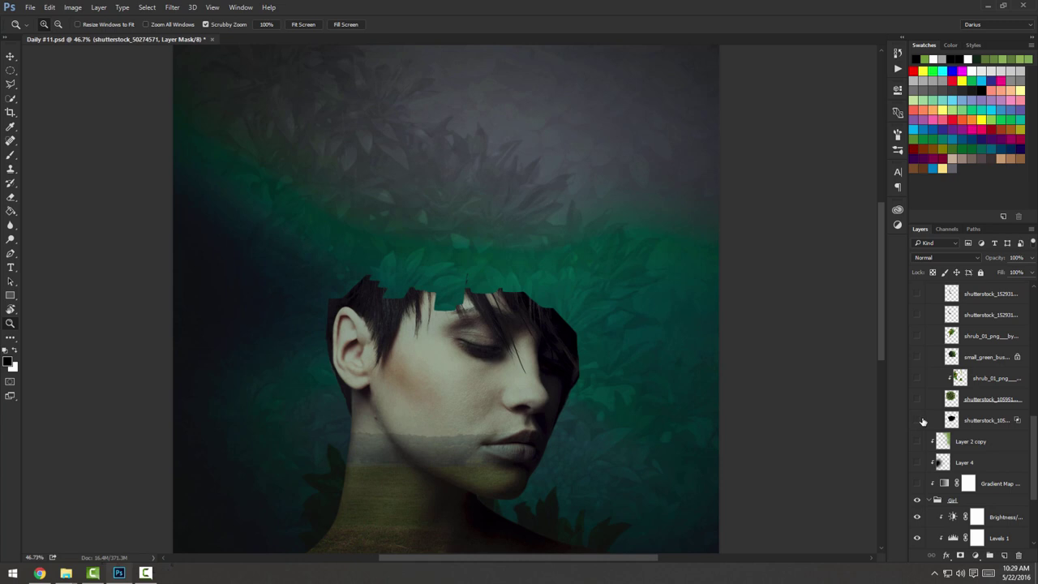
Show and select the small_green_bushy_tree layer, and inspect how its foliage covers the upper face.
scroll(921, 422, up, 2)
click(917, 399)
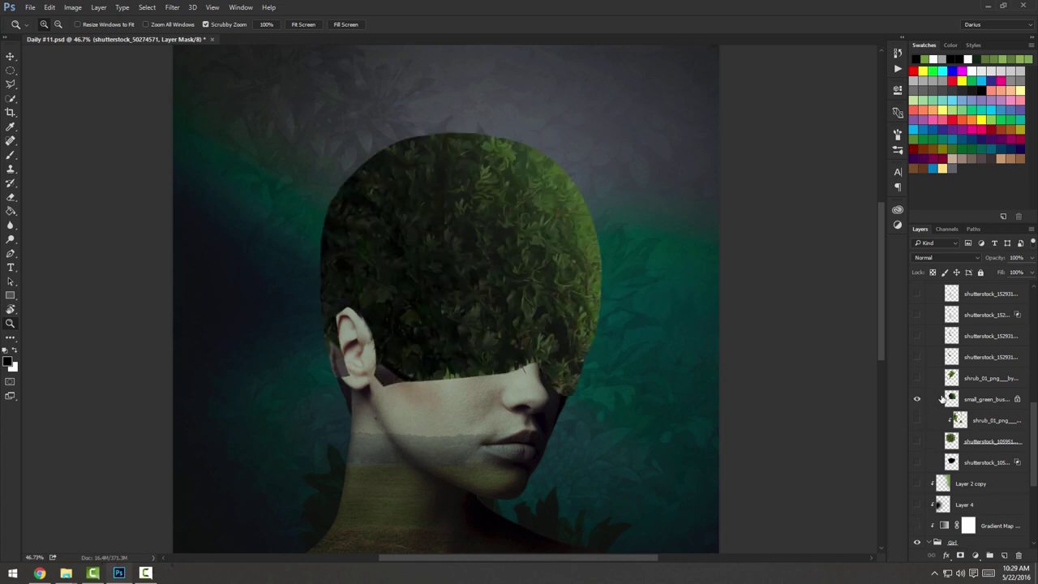
click(991, 399)
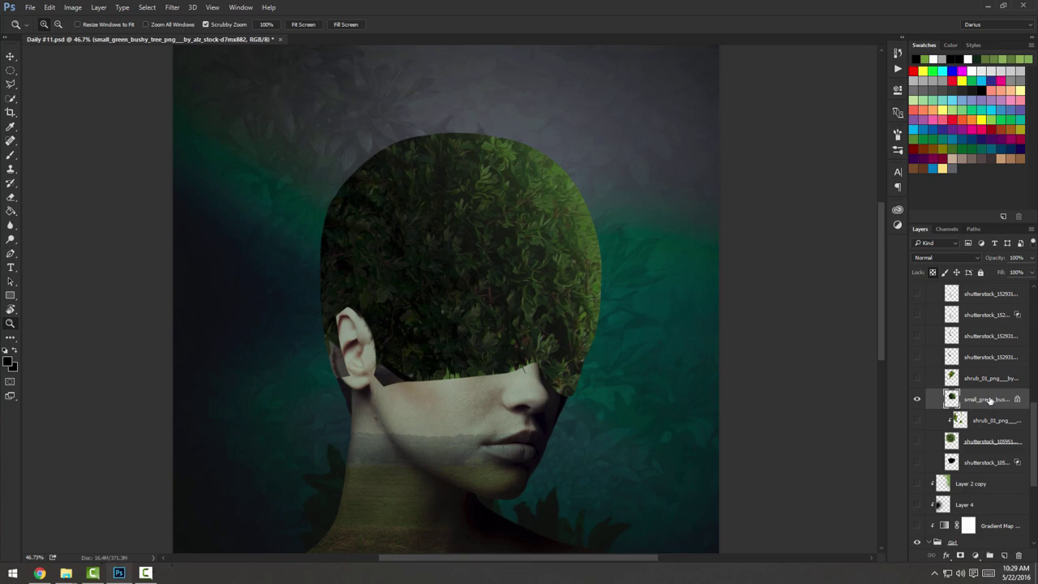
drag(382, 348, 567, 369)
alt+click(567, 369)
alt+click(567, 363)
alt+click(566, 350)
drag(567, 317, 404, 265)
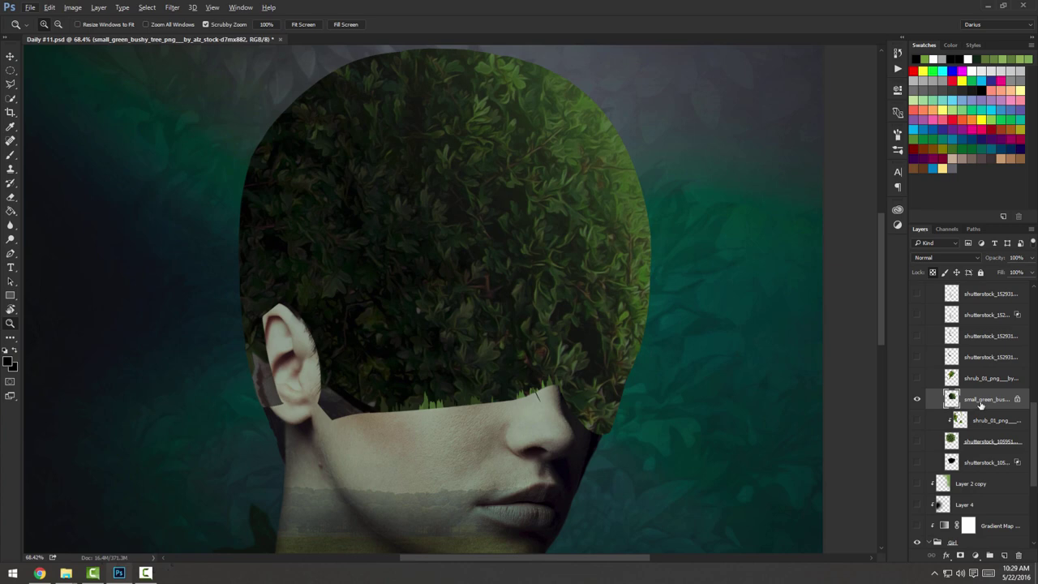
Toggle the shrub_01 layer above the small green bushy tree to compare the head with and without it.
scroll(982, 405, up, 1)
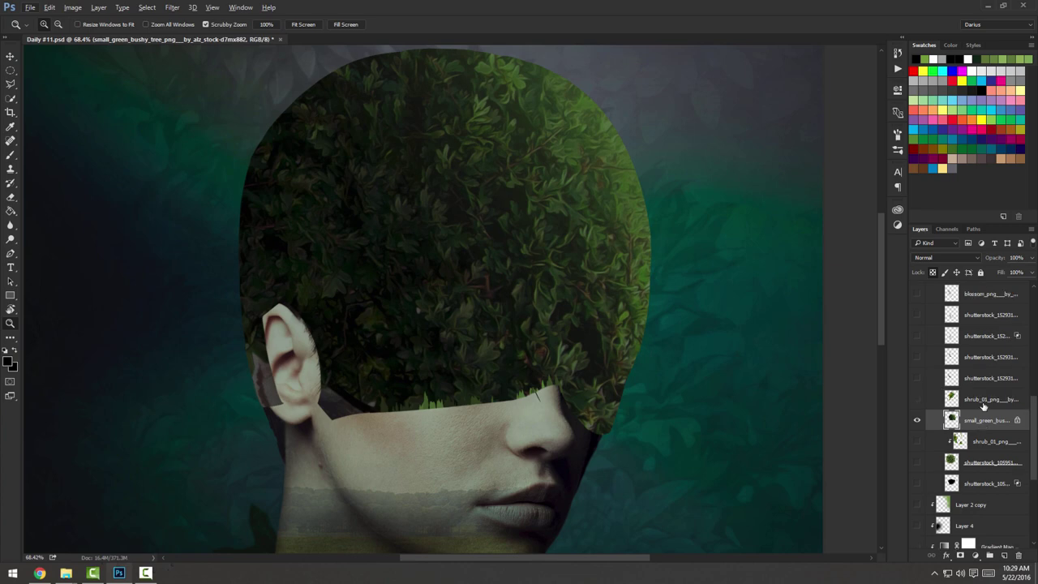
click(917, 401)
click(917, 401)
Show and select the shutterstock_105951860 foliage layer that surrounds the back of the head.
alt+click(519, 355)
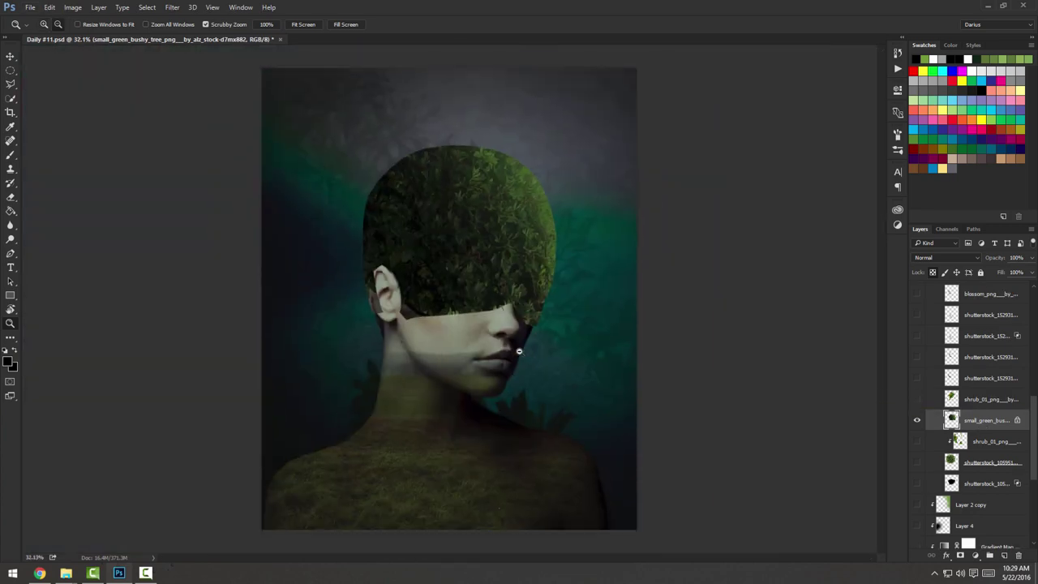
click(918, 462)
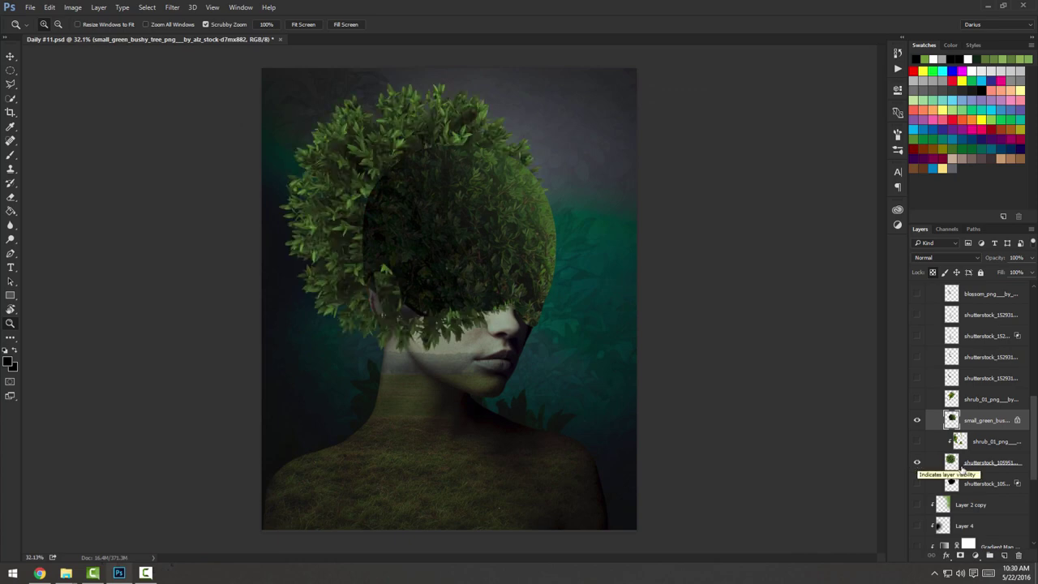
click(964, 468)
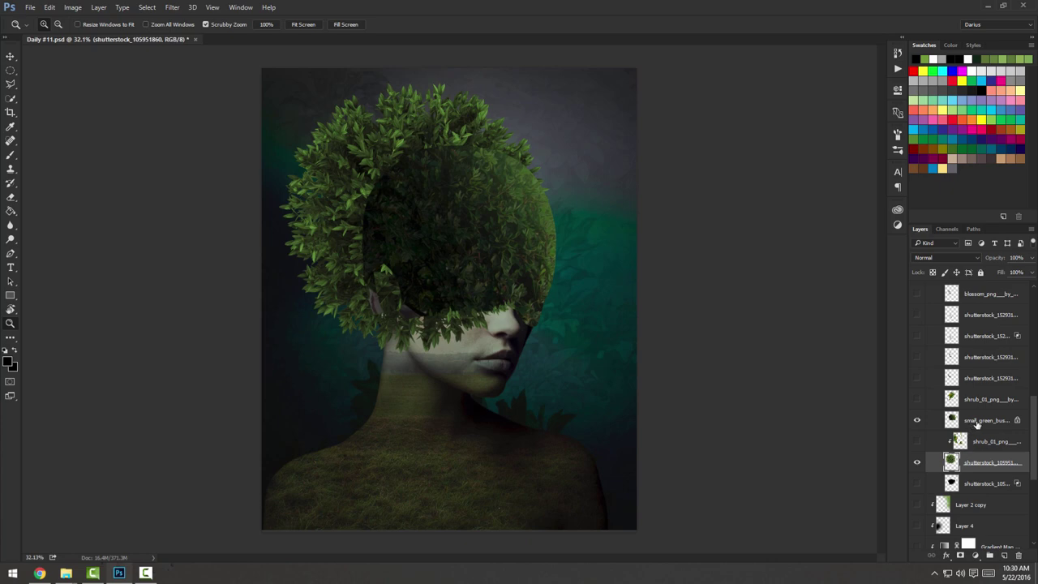
drag(409, 265, 489, 285)
Show the upper Exposure X - OWN - dust layer and examine its painterly leaf texture at 100% zoom.
scroll(945, 357, up, 6)
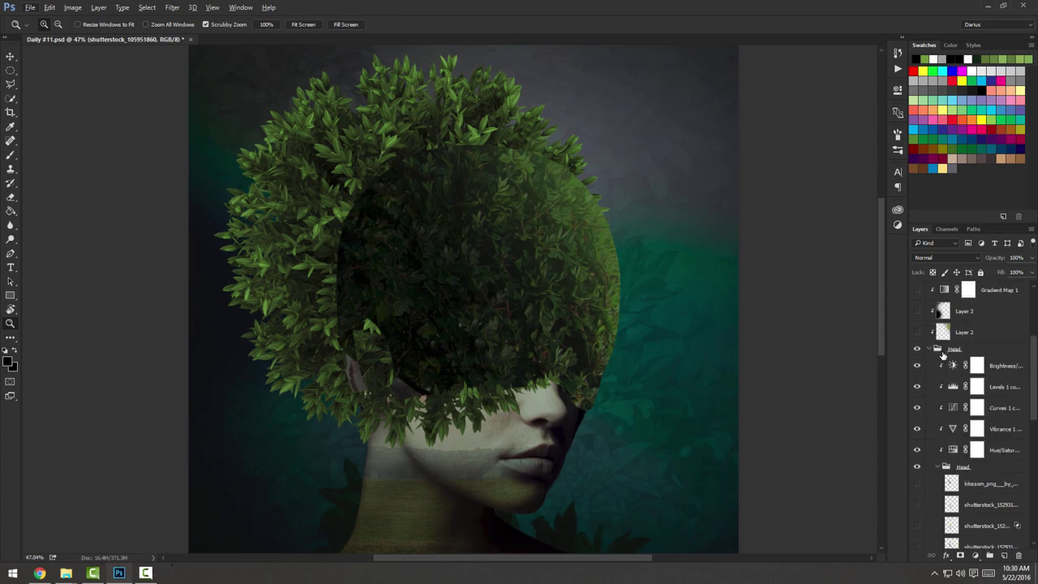
click(917, 313)
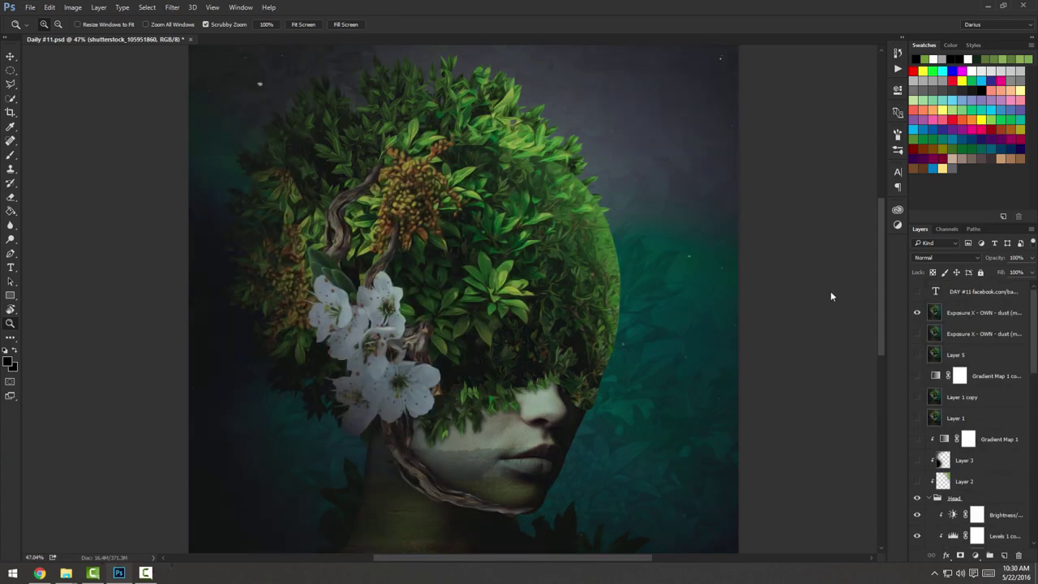
click(564, 270)
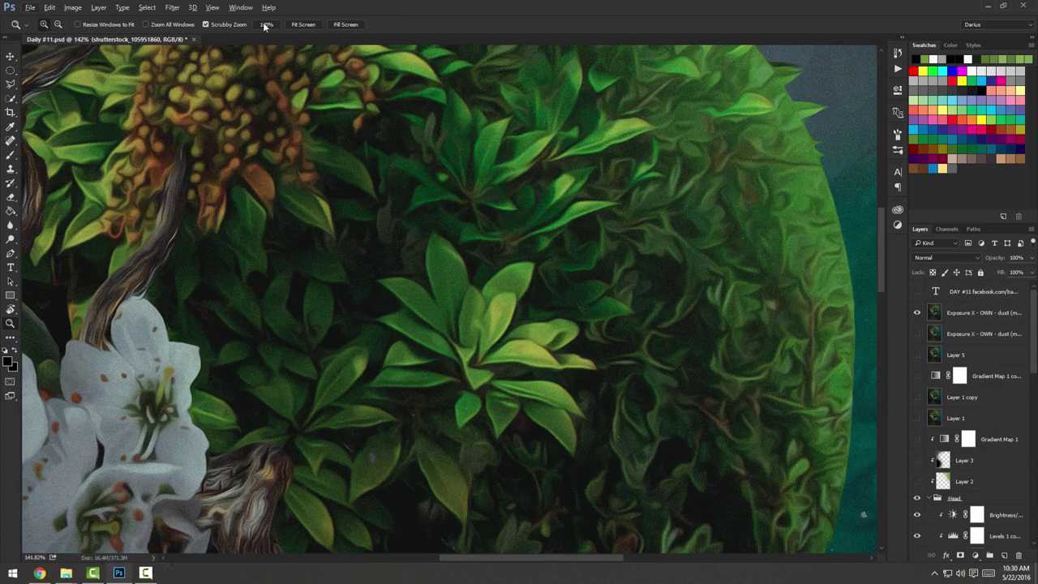
click(266, 24)
scroll(551, 276, down, 2)
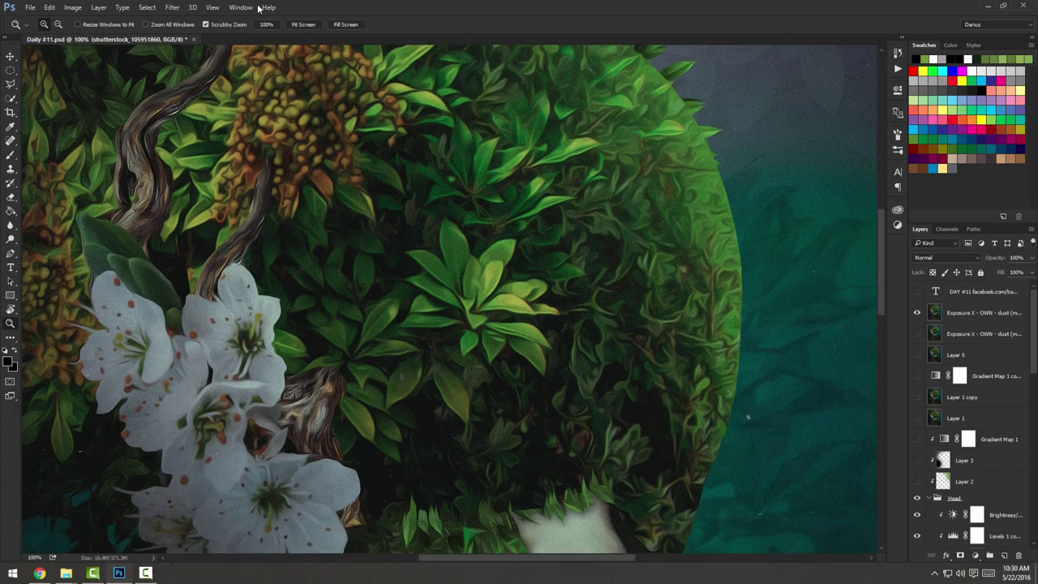
Look up the Oil Paint filter among the Stylize filters, and hide the Exposure X - OWN - dust layer again.
click(183, 8)
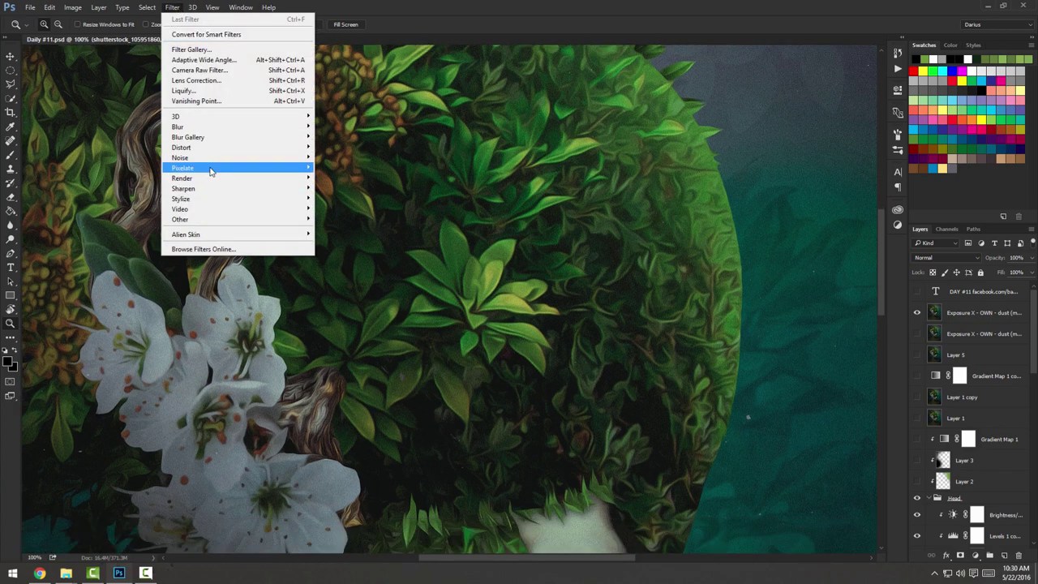
mouse_move(206, 199)
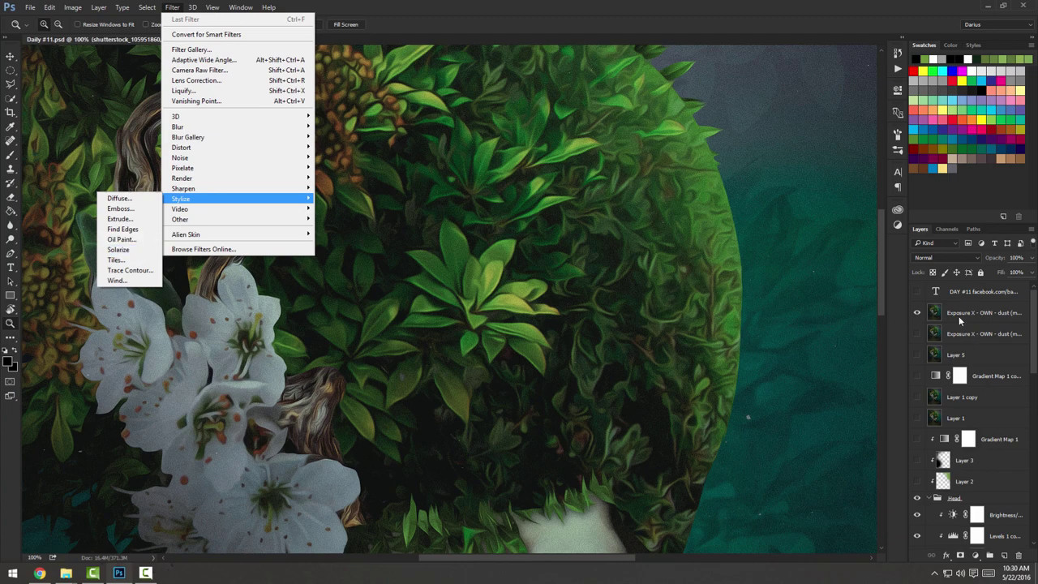
click(933, 315)
drag(730, 308, 436, 251)
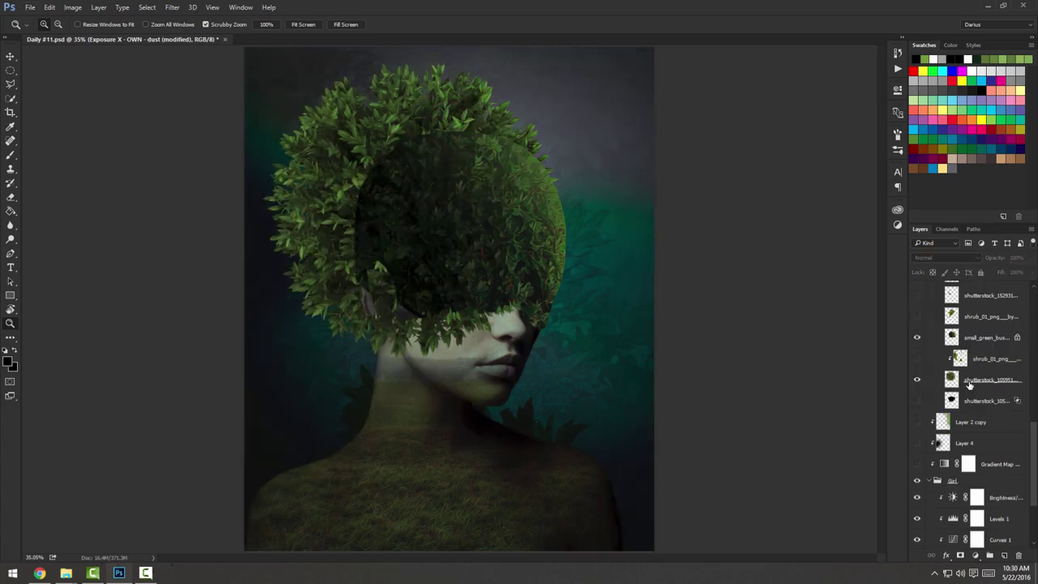
Select the shutterstock_105951860 foliage layer, try moving it down and undo the move.
click(953, 381)
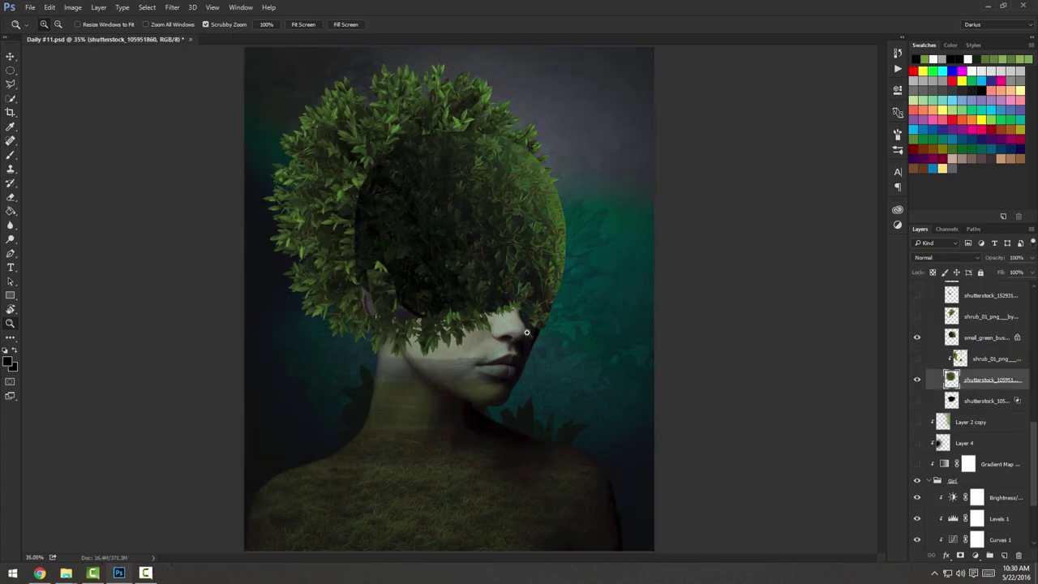
drag(496, 285, 511, 507)
key(ctrl+z)
scroll(457, 215, up, 2)
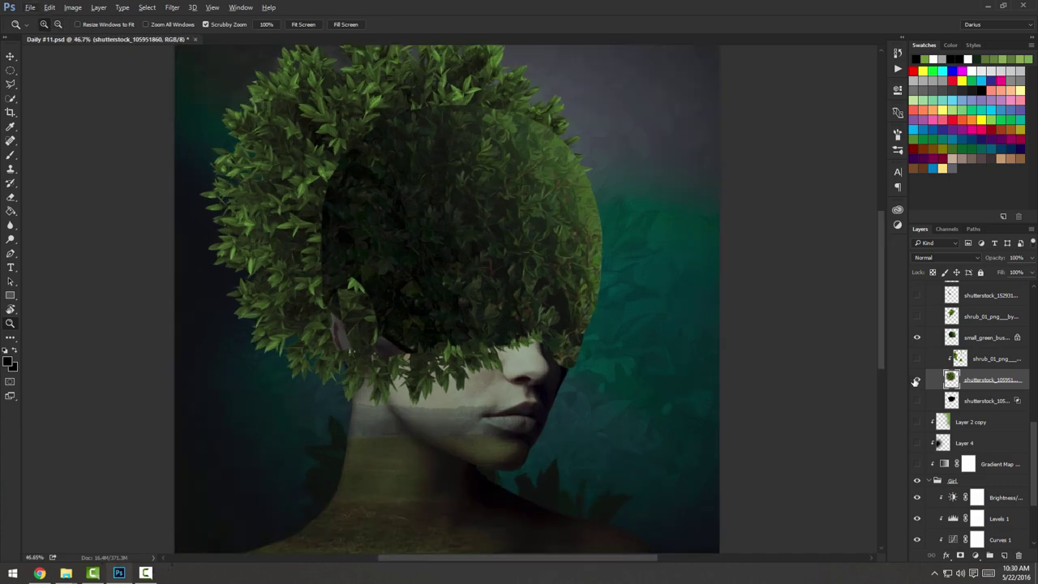
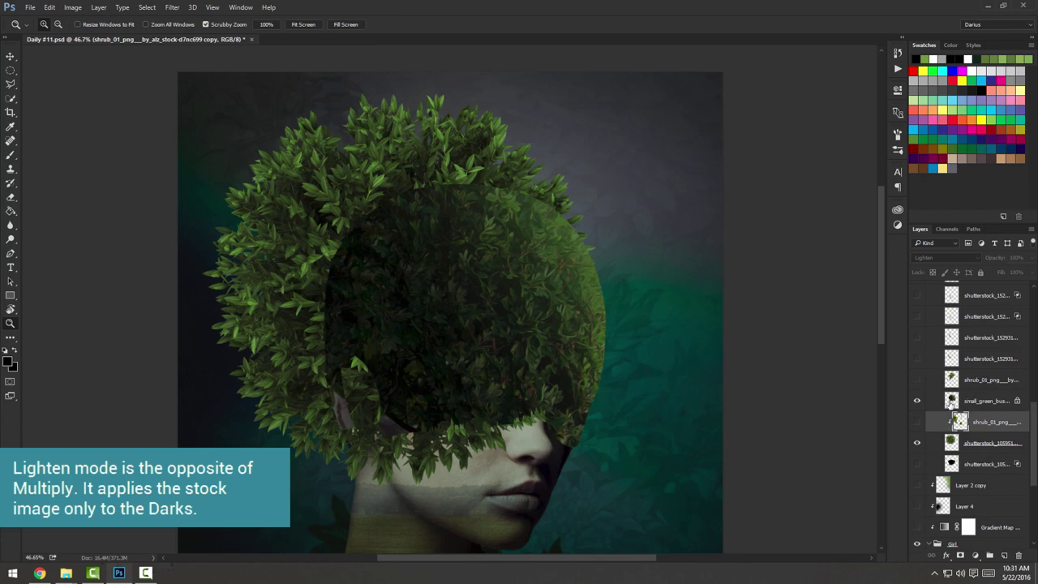
Show and select the shrub_01 layer with the berries above the small green bushy tree, undoing a trial move.
click(917, 421)
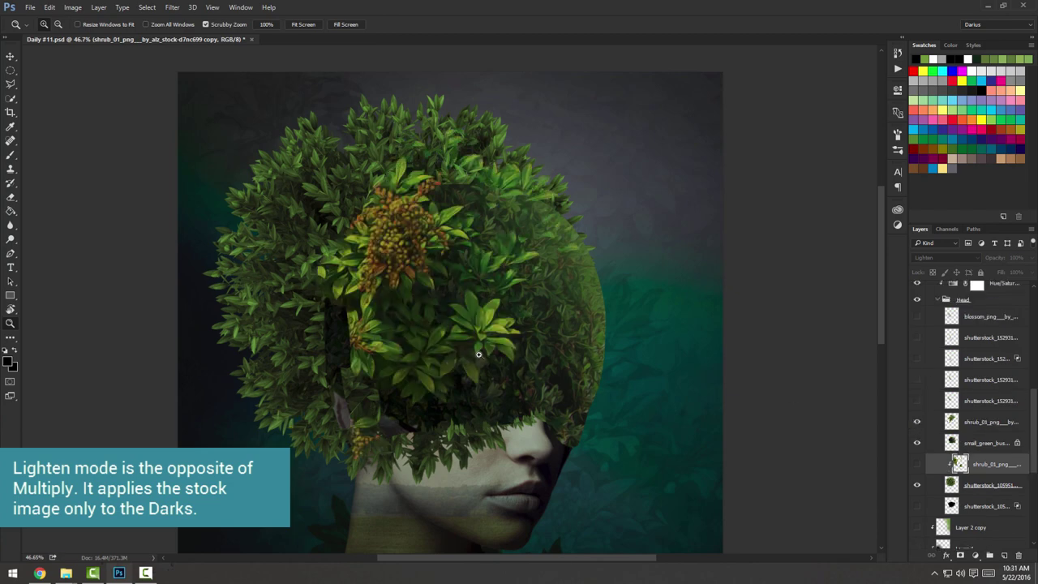
scroll(528, 359, down, 3)
click(977, 423)
drag(558, 283, 646, 384)
key(ctrl+z)
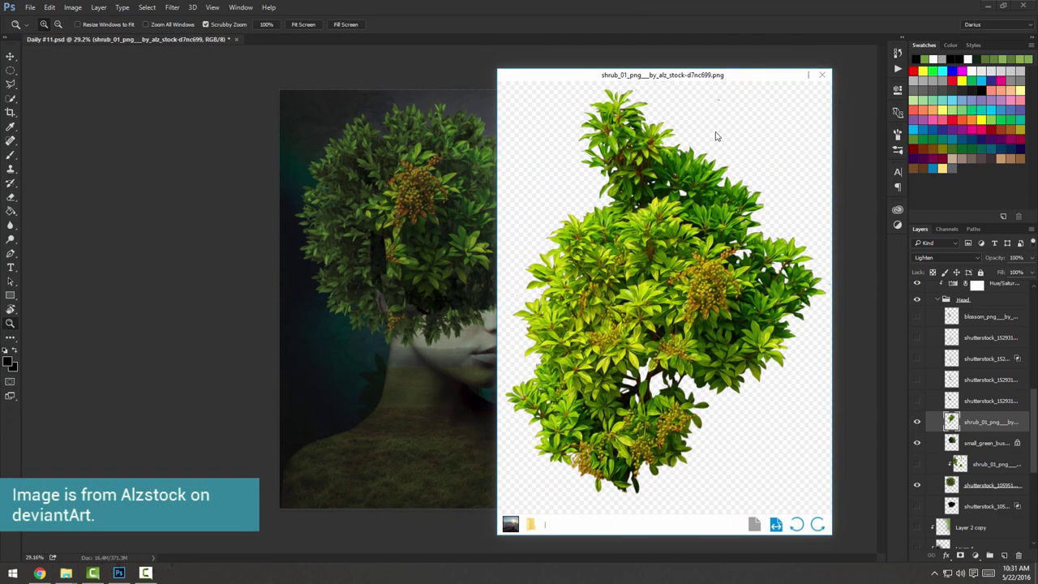
Close the shrub_01 stock image preview and try pasting the full shrub over the head, scaled to about 92.6%.
drag(704, 80, 752, 86)
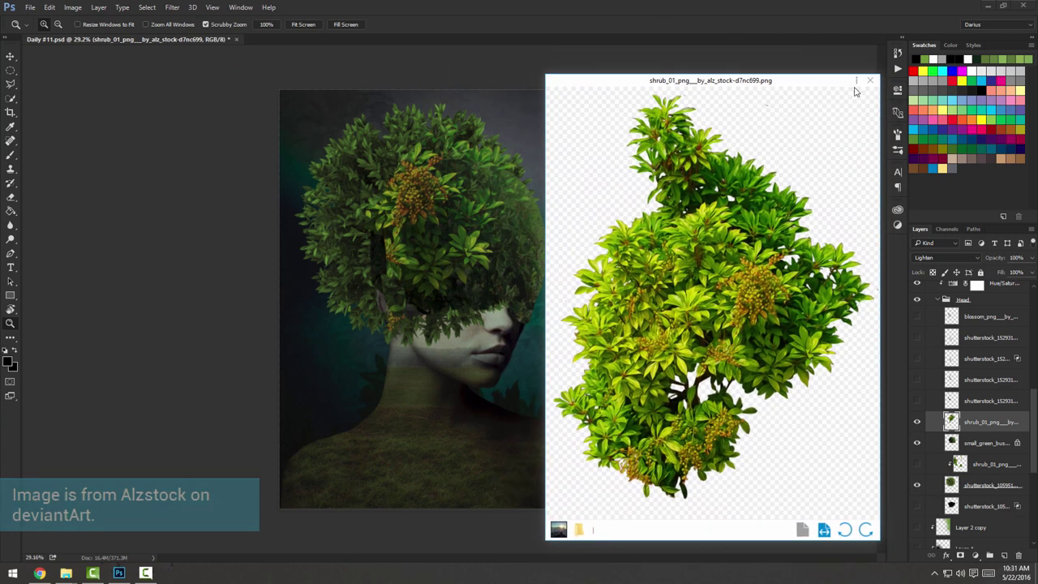
click(870, 82)
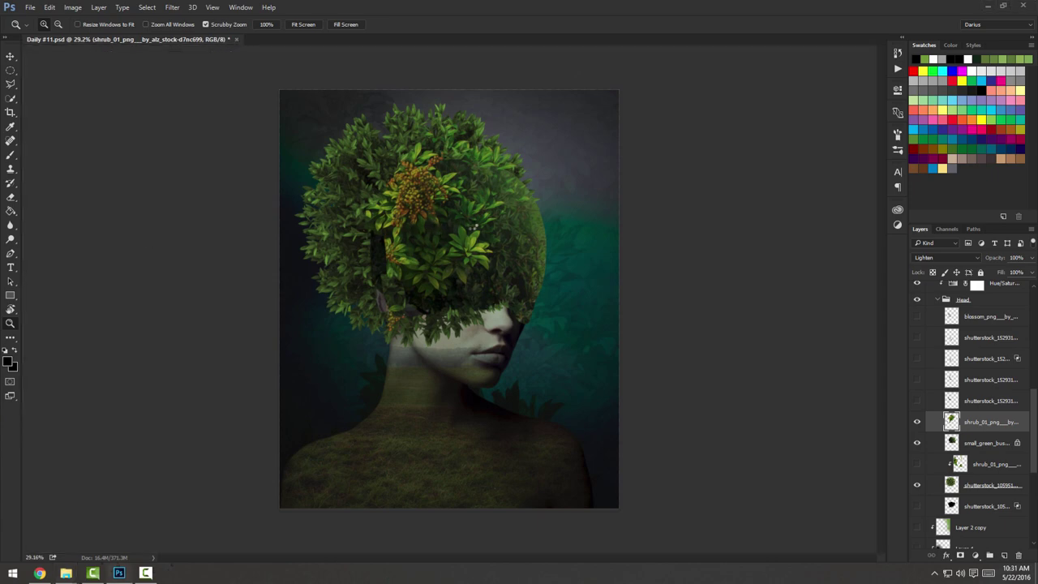
key(ctrl+v)
key(ctrl+t)
drag(560, 284, 492, 146)
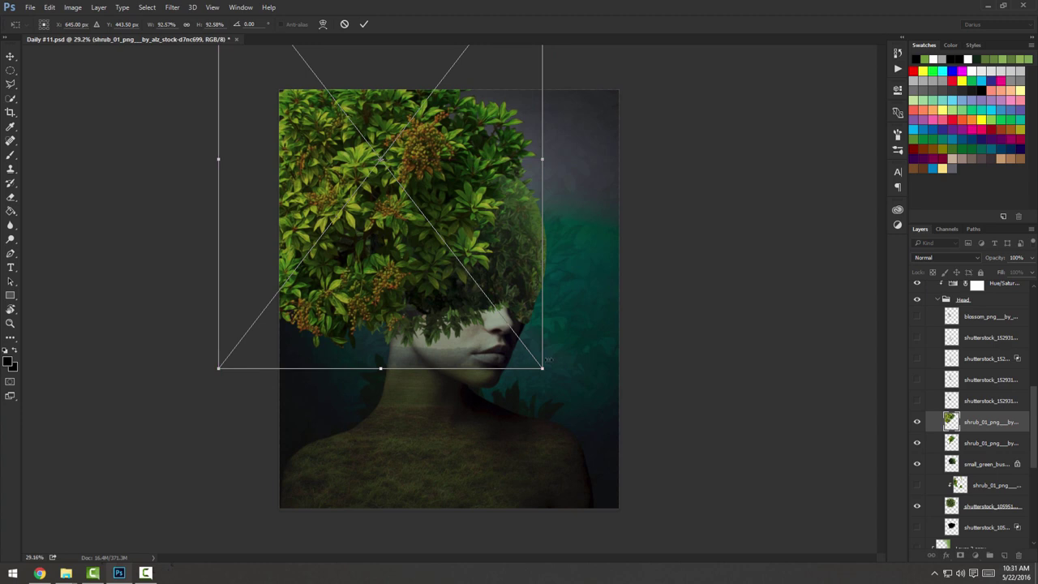
Try the Lighten blend mode on the pasted shrub, reposition it lower over the head and discard it.
click(975, 260)
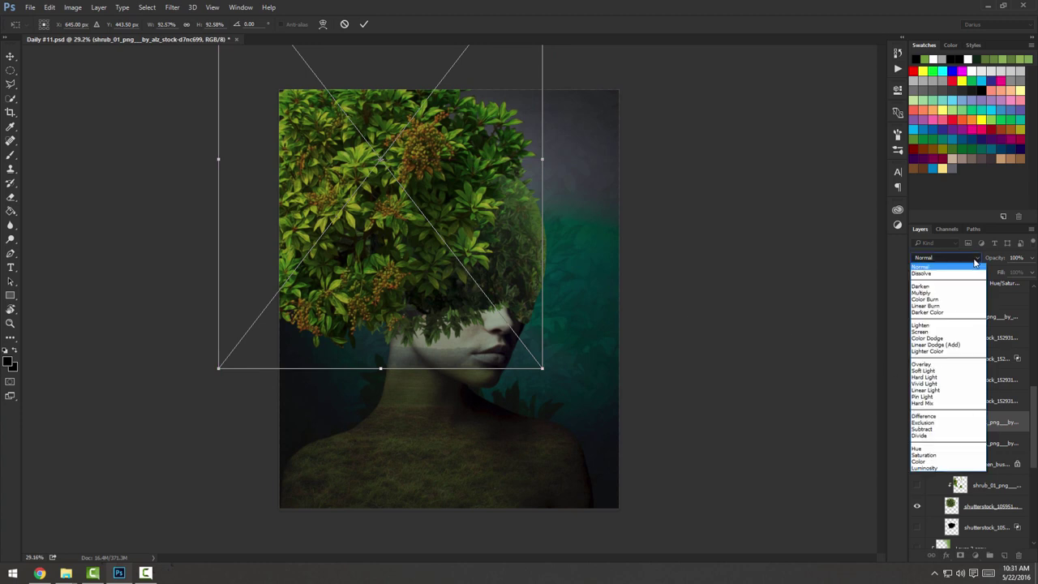
click(946, 327)
drag(439, 181, 441, 230)
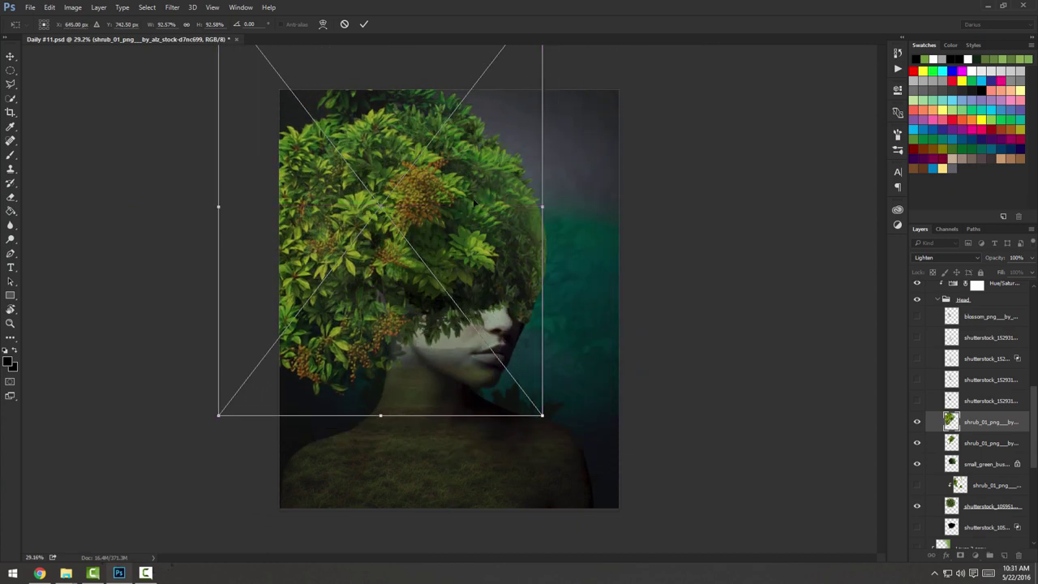
key(Return)
key(z)
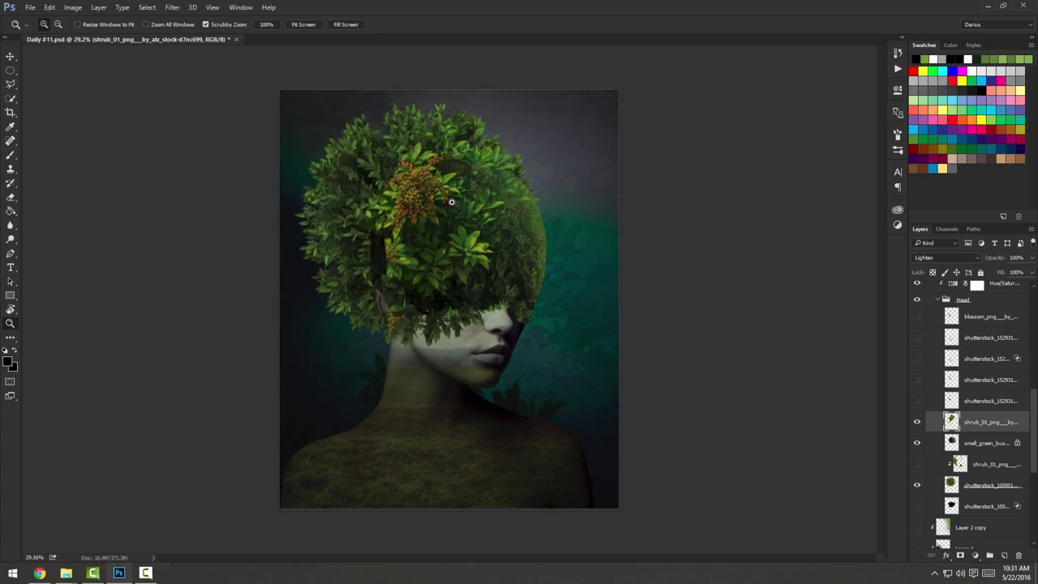
drag(406, 184, 422, 206)
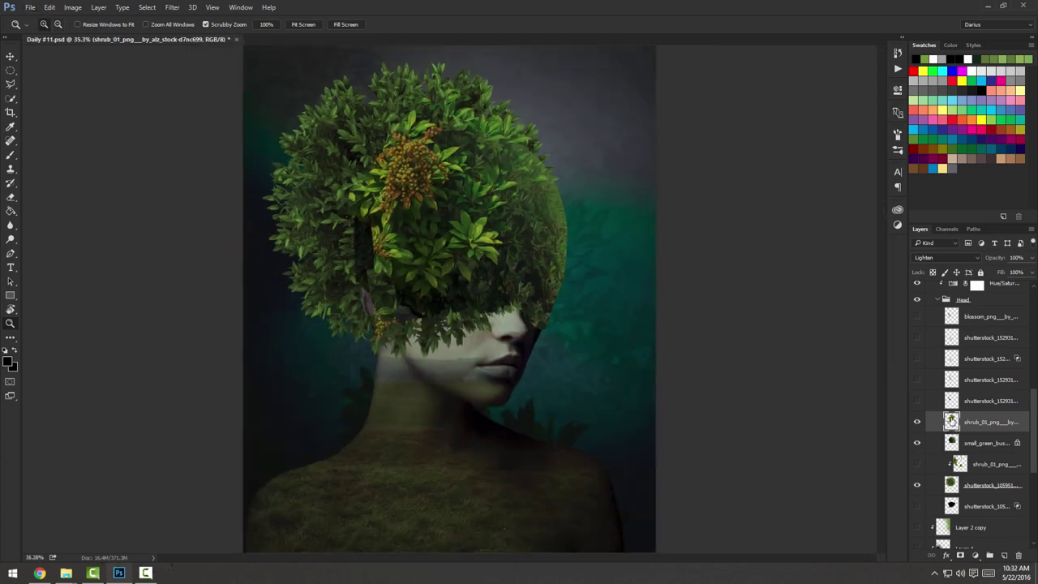
Try moving the shutterstock_152931929 branch from the head down onto the woman's shoulders and adjusting its angle there.
drag(502, 292, 537, 380)
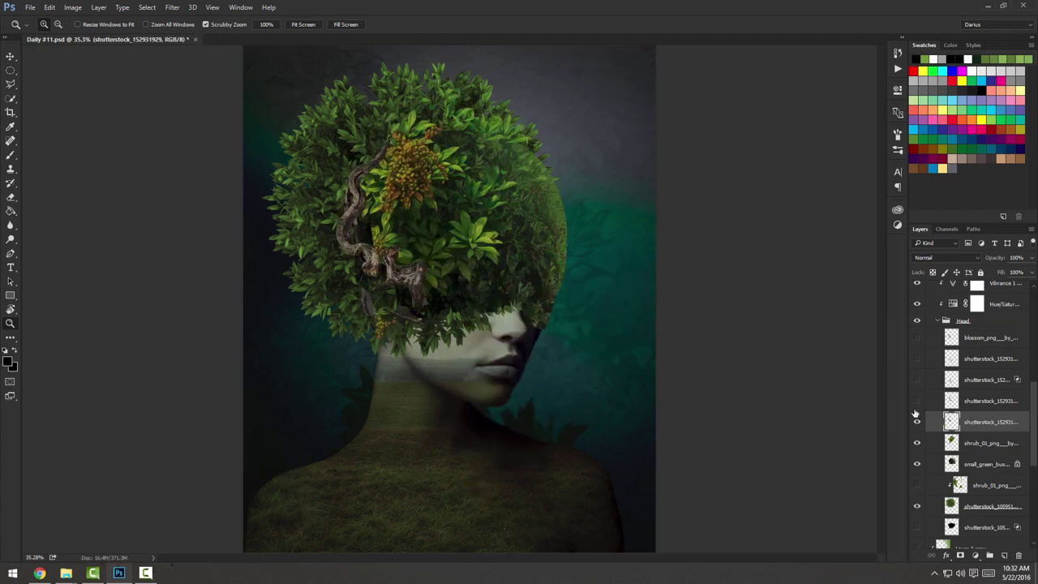
drag(466, 313, 495, 523)
key(ctrl+t)
drag(555, 444, 566, 390)
key(Return)
key(z)
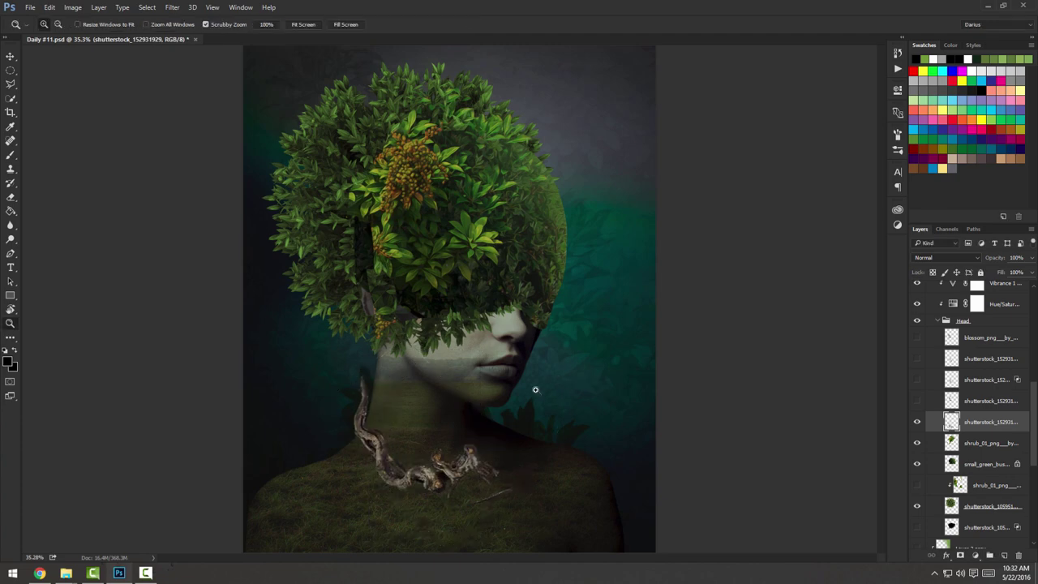
click(431, 484)
click(431, 484)
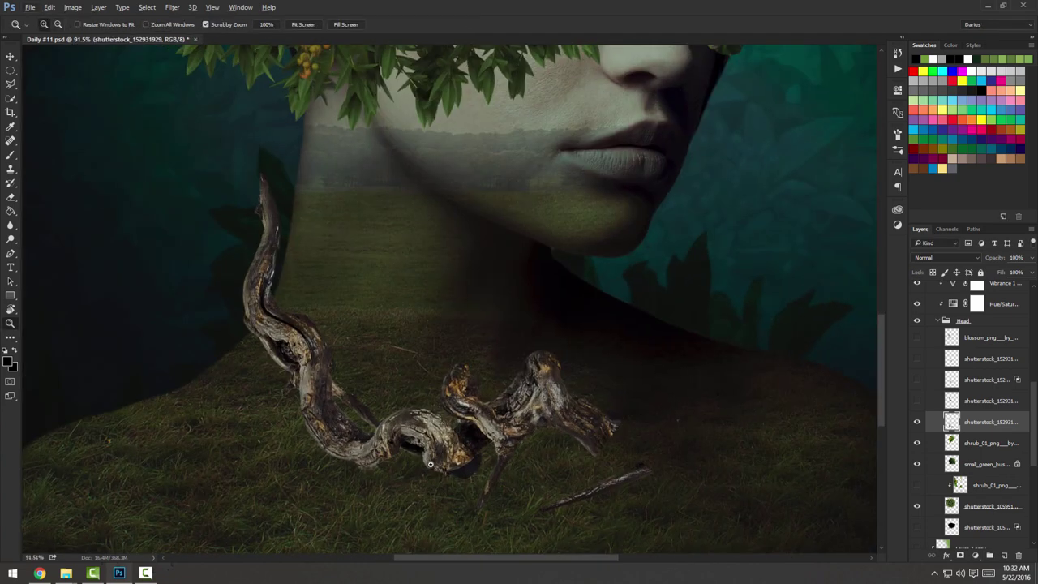
drag(535, 389, 554, 401)
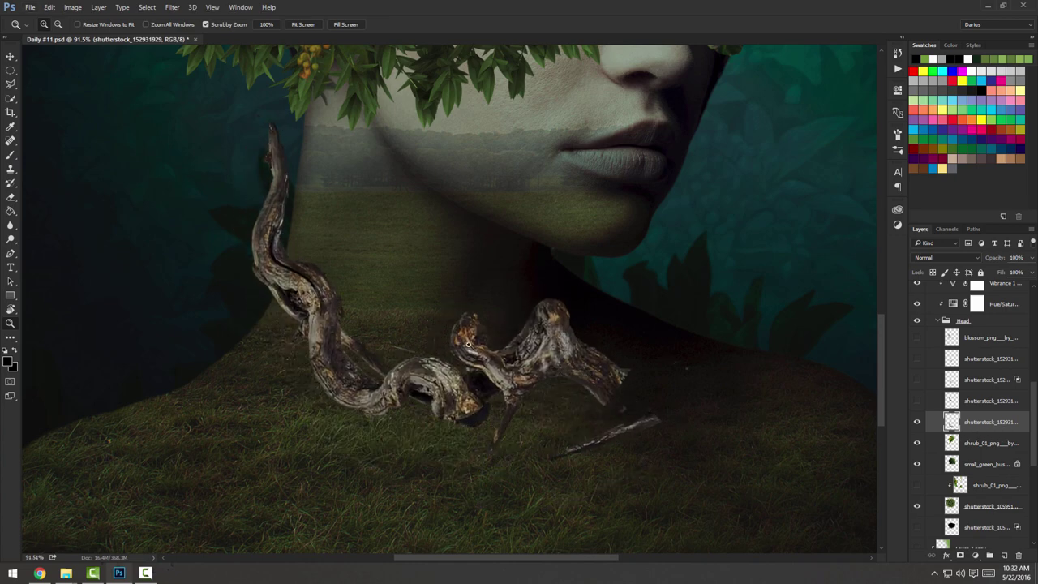
Apply Puppet Warp to the branch, bending its upper end outward over the shoulder and flattening its long curve.
click(50, 8)
click(118, 198)
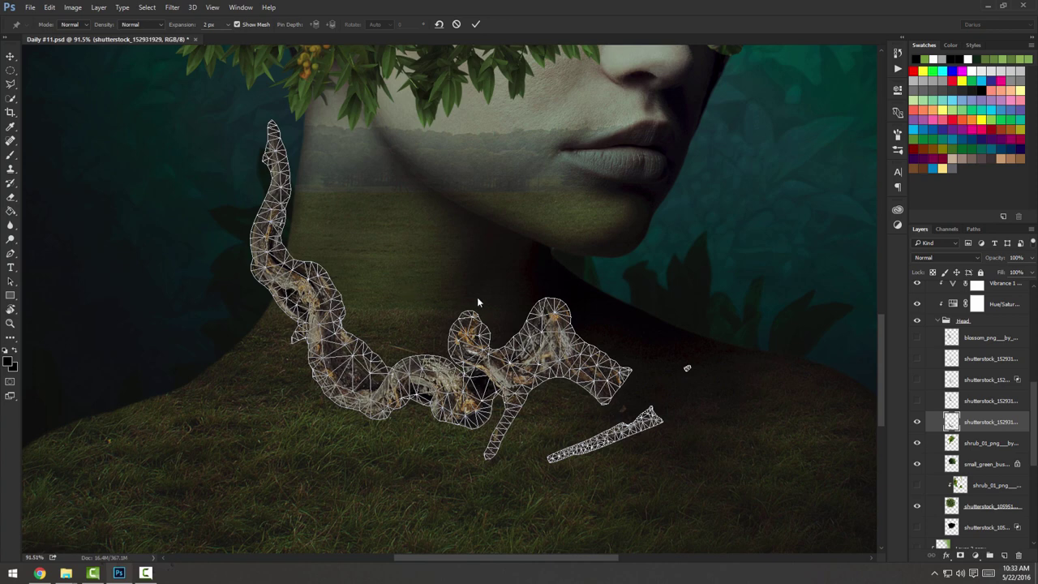
click(274, 152)
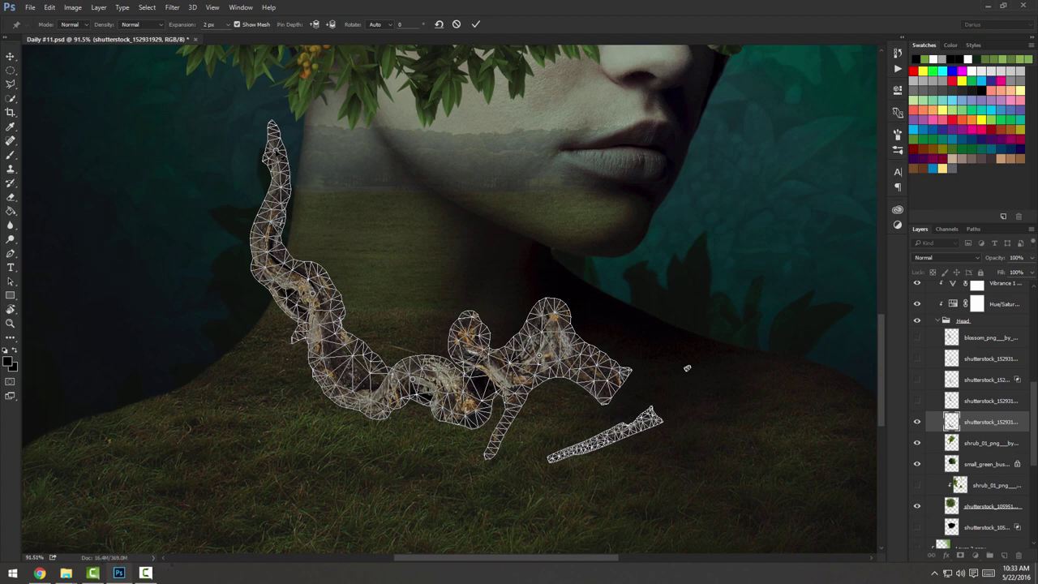
drag(255, 167, 339, 271)
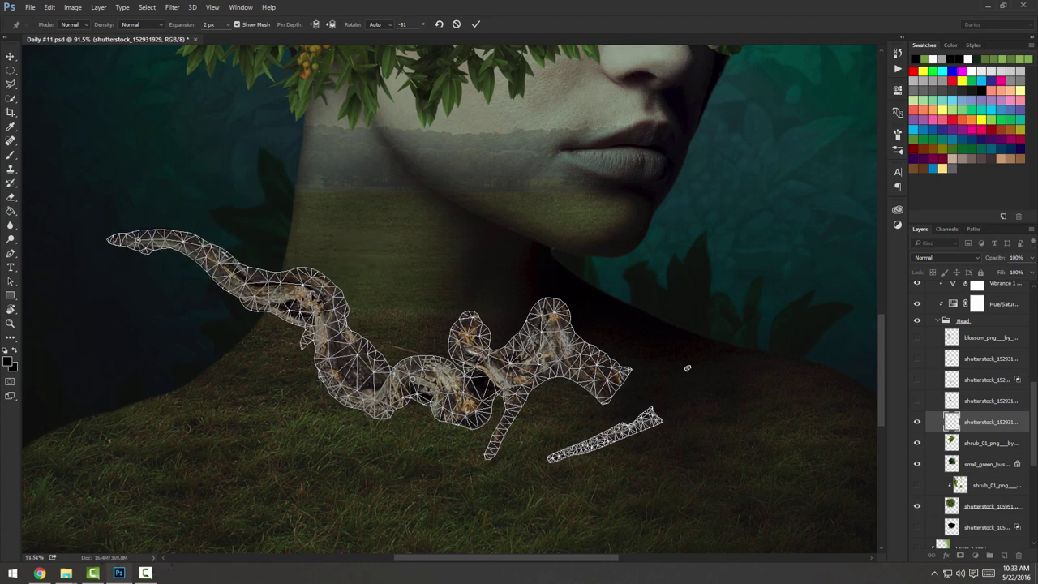
drag(257, 383, 261, 383)
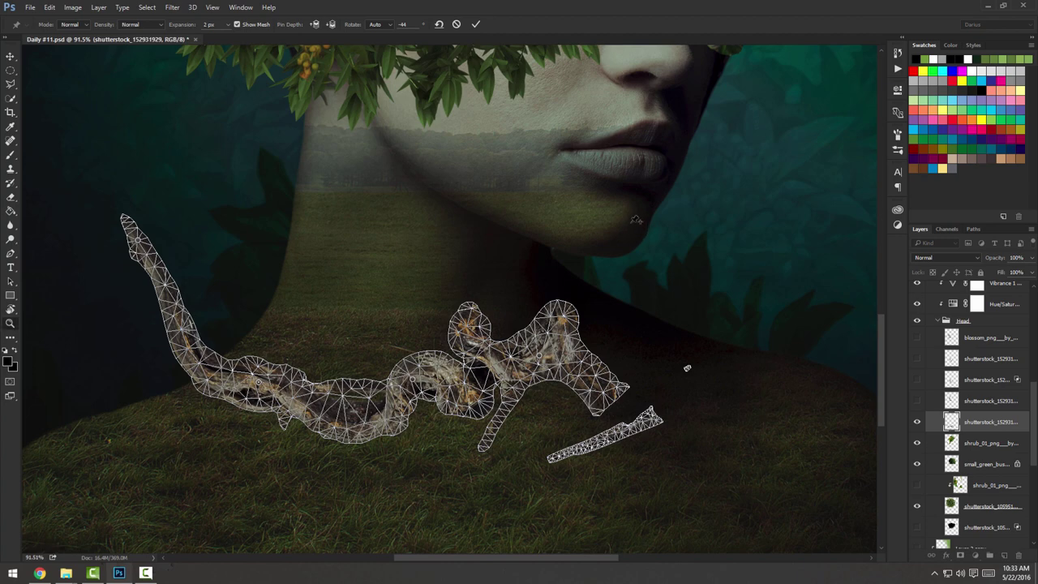
key(Return)
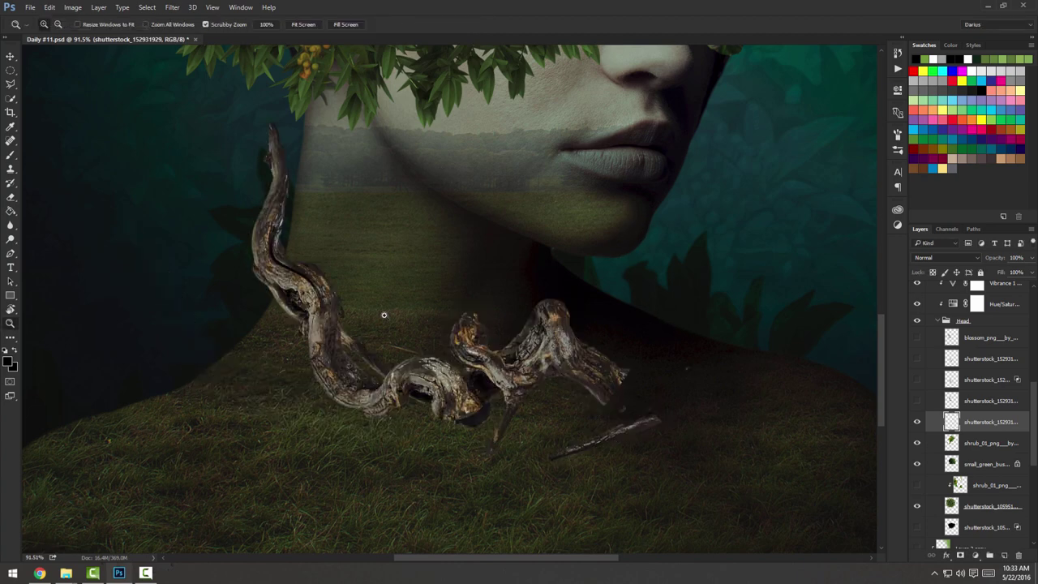
Compare the branch before and after the warp, and undo the warp and moves to return it to the head.
key(ctrl+z)
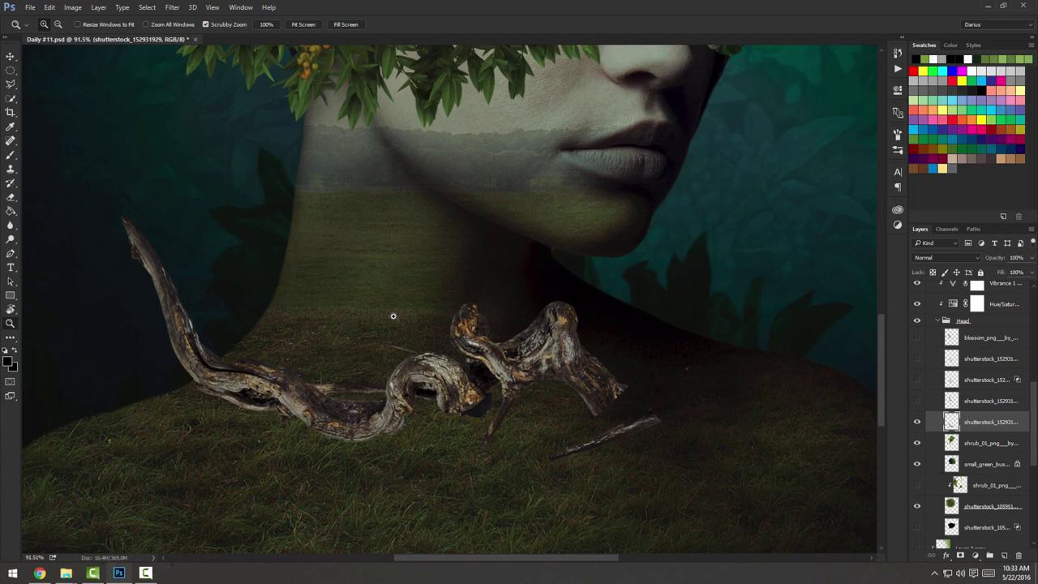
key(ctrl+z)
key(ctrl+z)
scroll(482, 321, down, 3)
scroll(482, 321, down, 2)
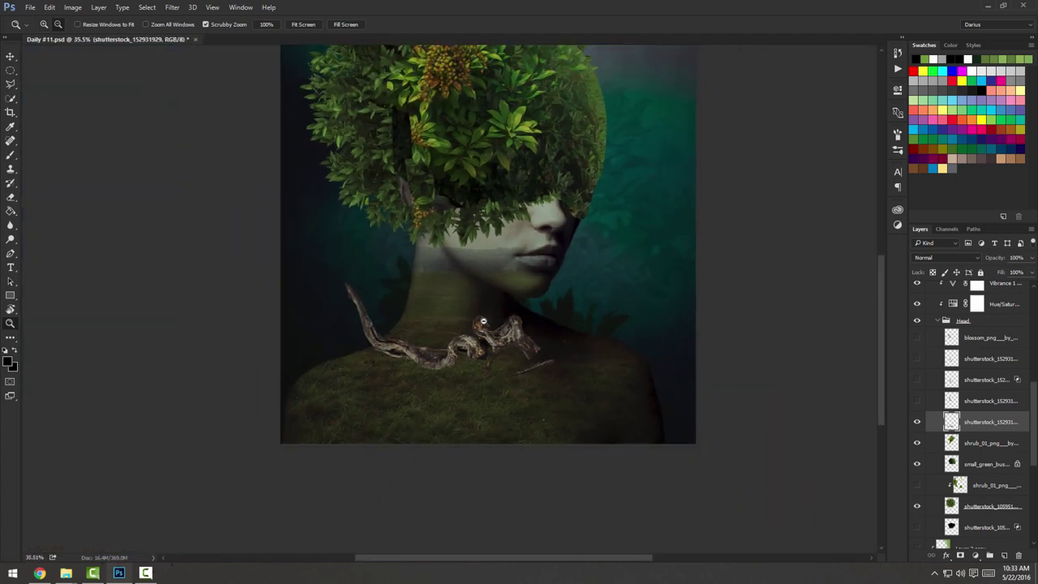
key(ctrl+z)
key(ctrl+z)
key(ctrl+z)
Show and select the blossom layer at the ear, and close the blossom stock image preview.
click(918, 337)
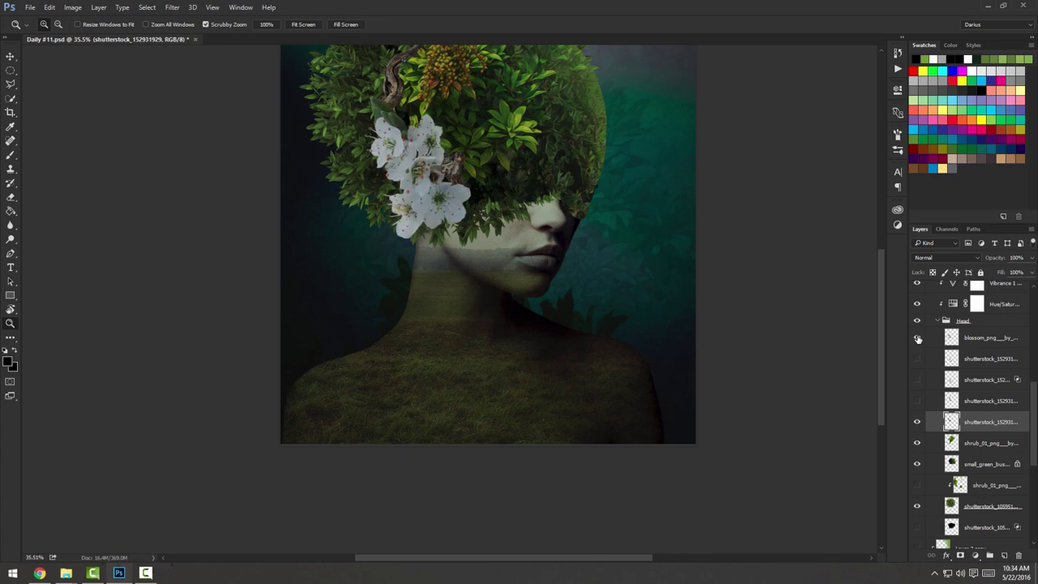
click(931, 344)
drag(514, 246, 466, 336)
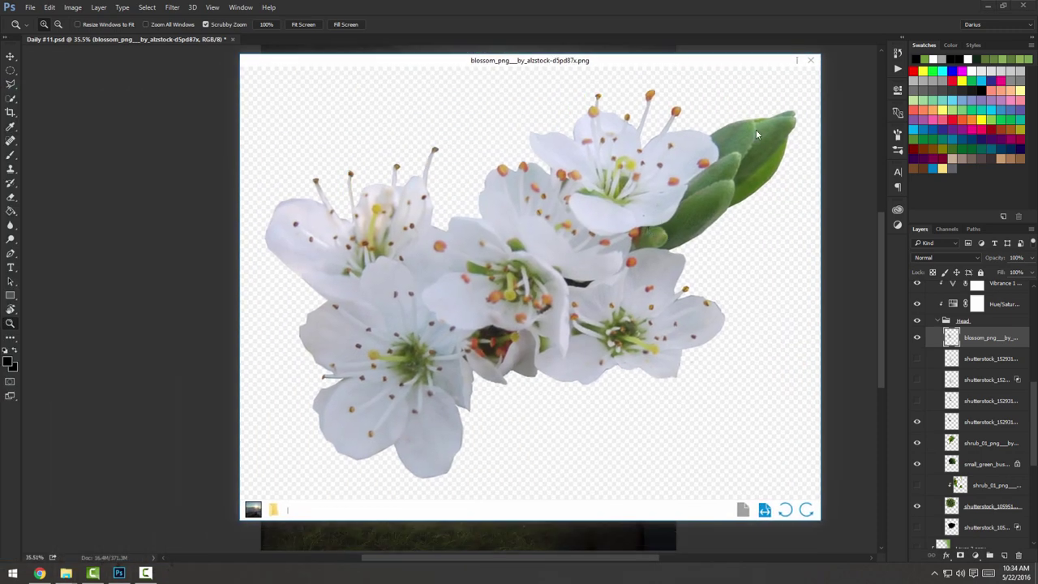
click(810, 62)
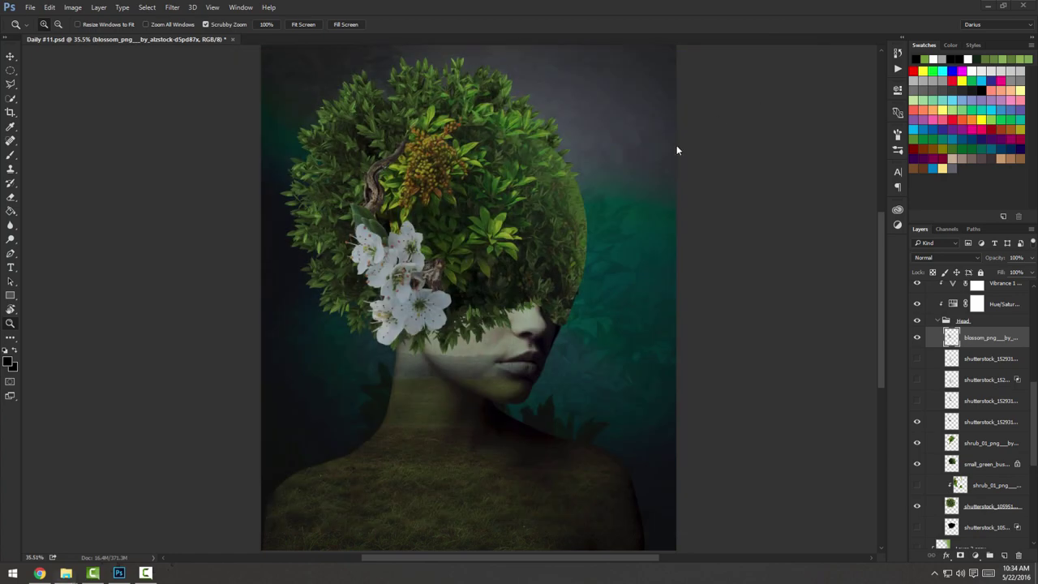
Try transforming and moving the blossoms away from the ear, and undo the attempt.
drag(388, 284, 414, 314)
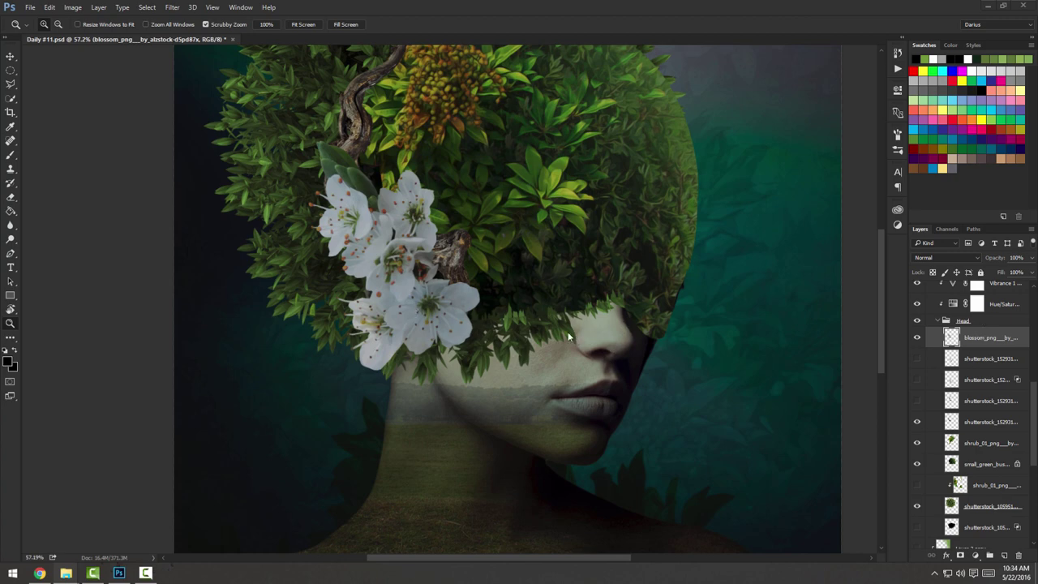
scroll(568, 336, down, 5)
key(ctrl+t)
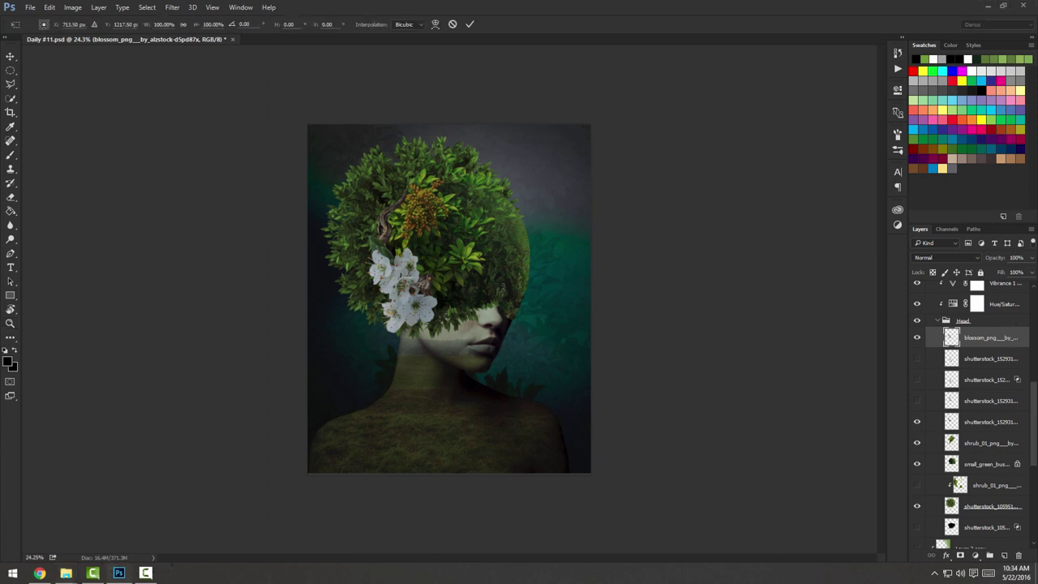
drag(417, 358, 520, 379)
key(z)
key(ctrl+z)
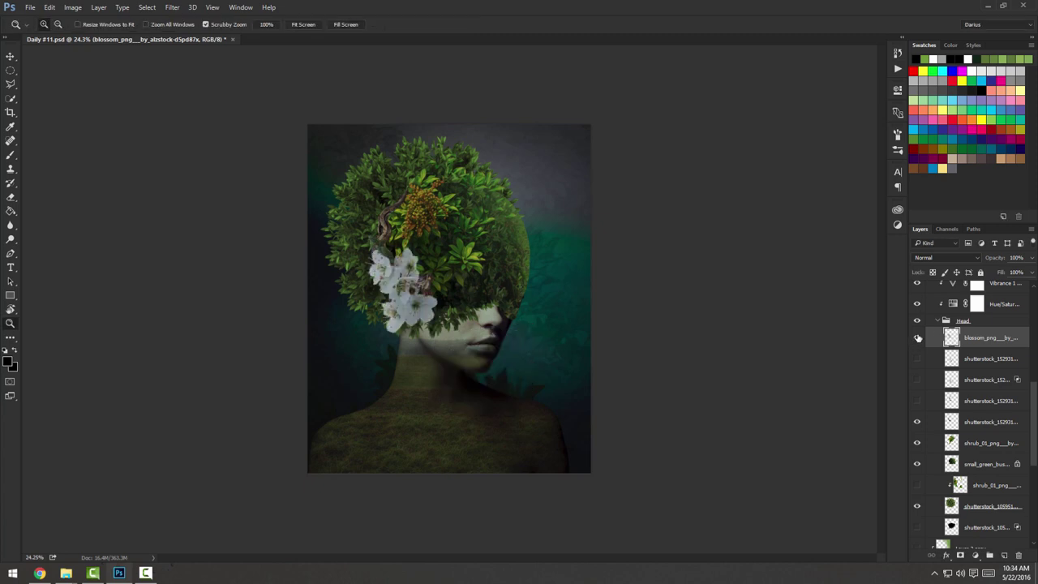
Hide the blossom, branch, shrub_01 and round foliage layers, and select the small_green_bushy_tree layer.
click(917, 338)
click(918, 443)
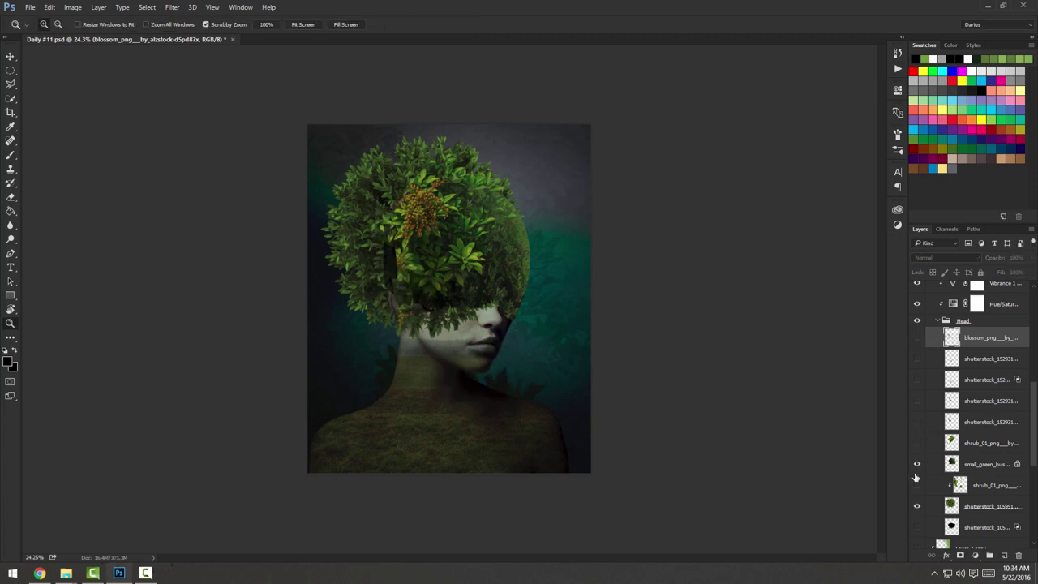
click(918, 422)
click(918, 506)
click(981, 466)
Examine how the small green bushy tree follows the head's outline above the face and behind the ear.
drag(336, 308, 497, 172)
alt+click(497, 173)
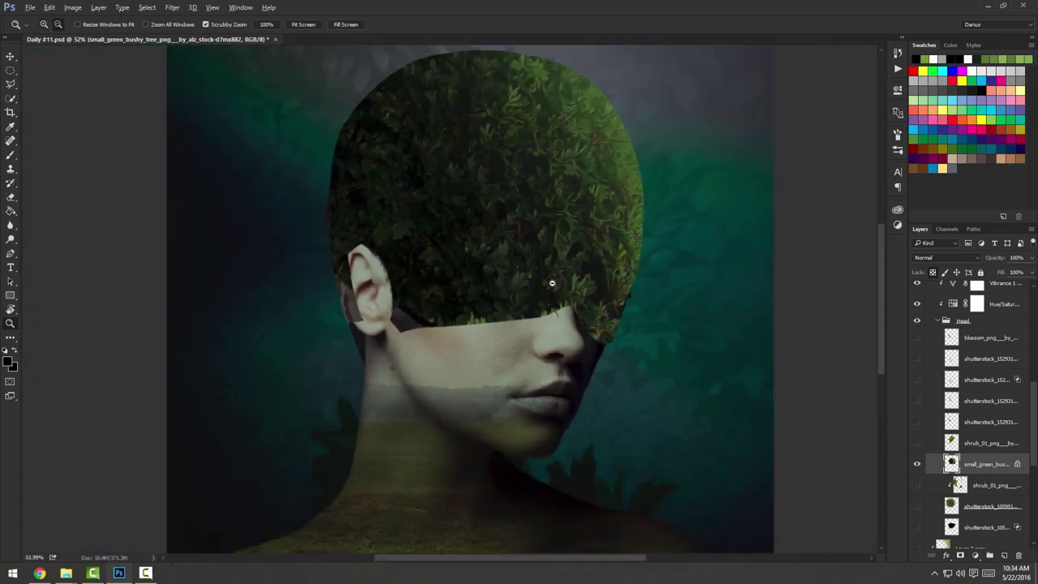
drag(531, 313, 376, 274)
scroll(426, 281, up, 1)
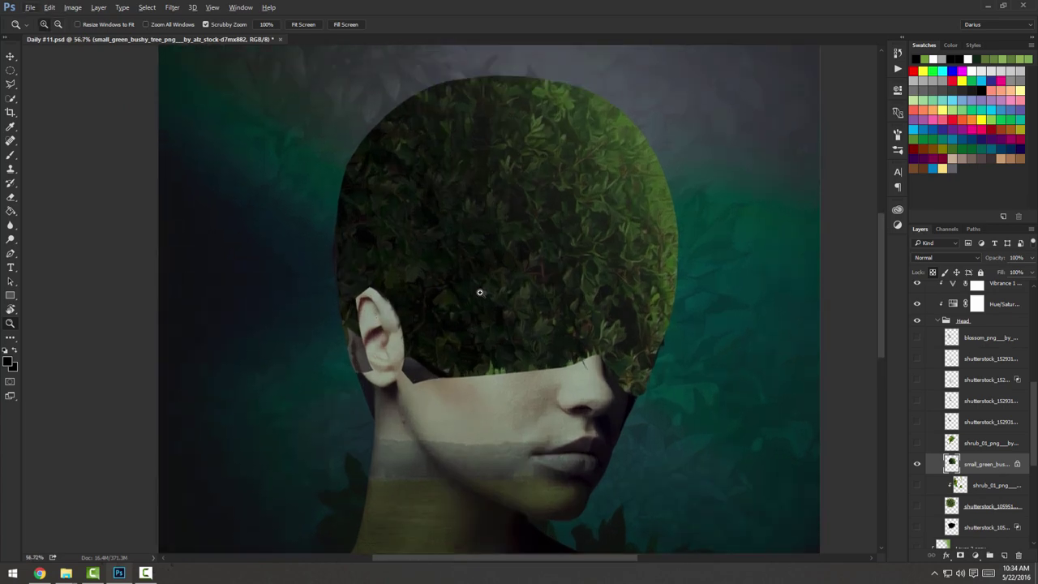
scroll(618, 293, down, 1)
scroll(619, 293, up, 1)
scroll(742, 372, up, 1)
scroll(742, 372, down, 2)
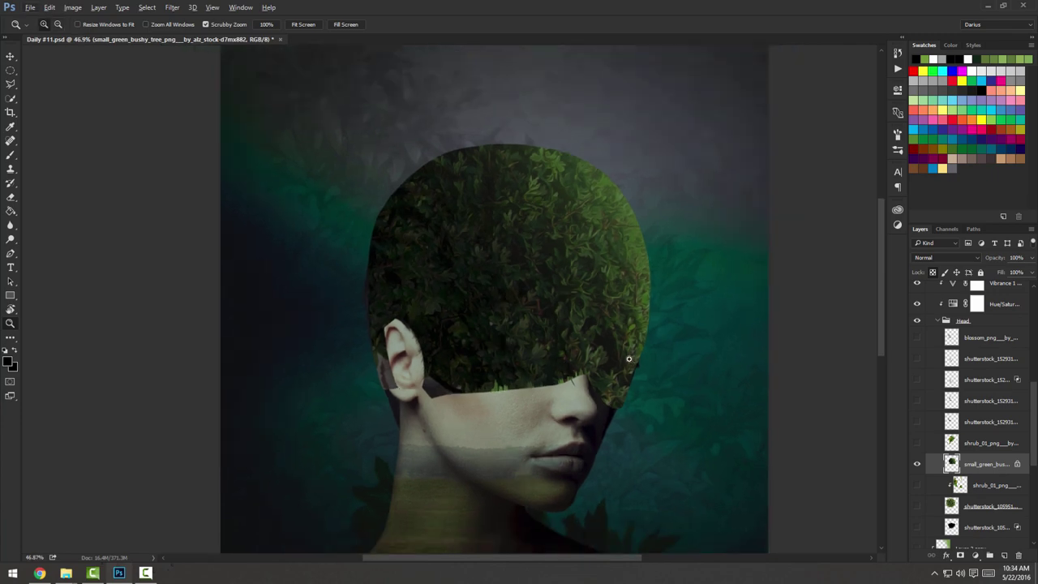
Add a new layer above the bushy tree and draw a closed Pen tool path around the upper head.
click(10, 253)
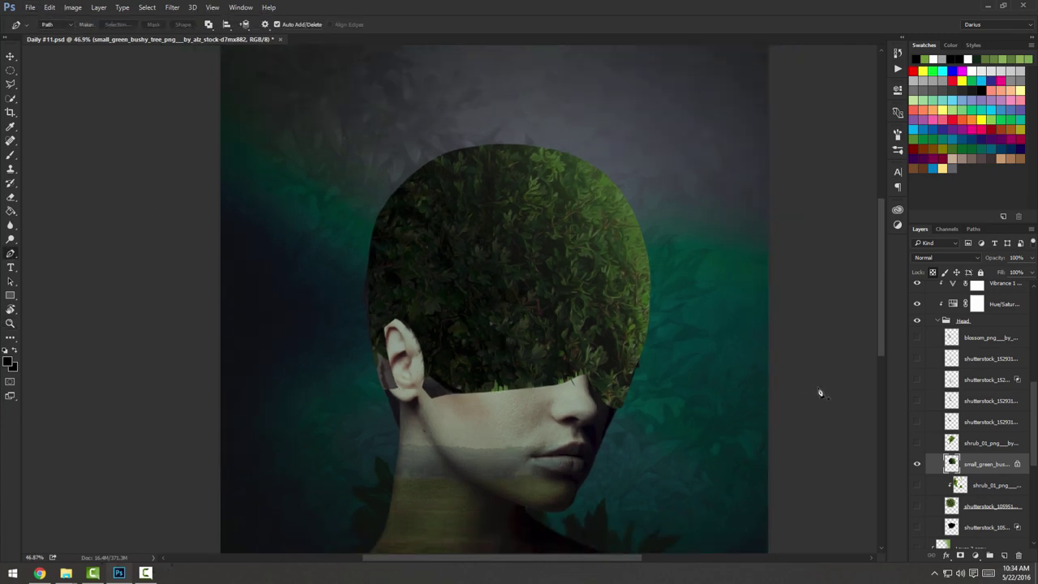
click(1005, 556)
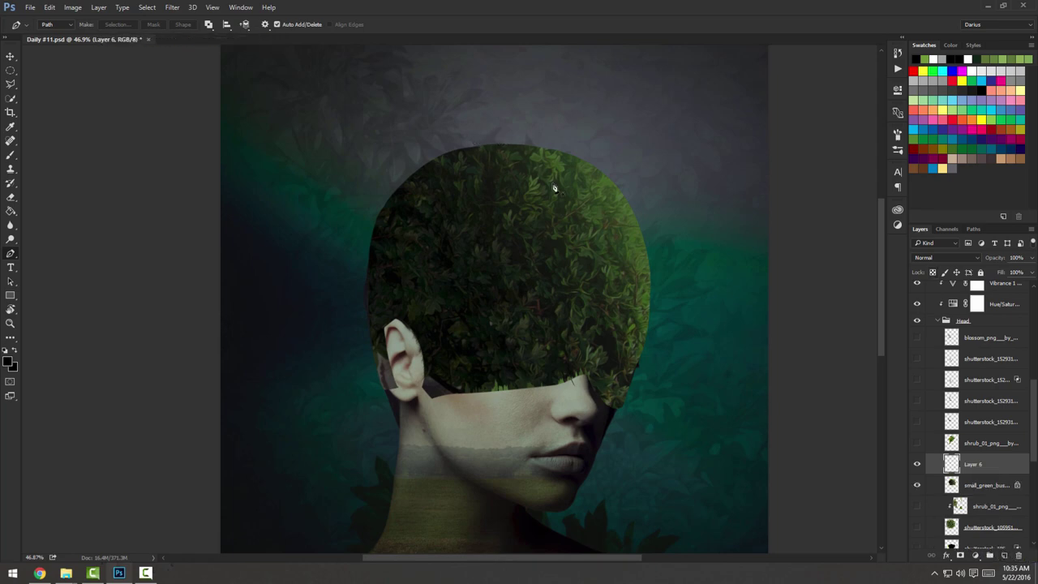
drag(639, 111, 660, 119)
drag(468, 97, 429, 167)
drag(401, 251, 463, 285)
drag(549, 304, 621, 290)
click(638, 215)
click(644, 157)
click(641, 112)
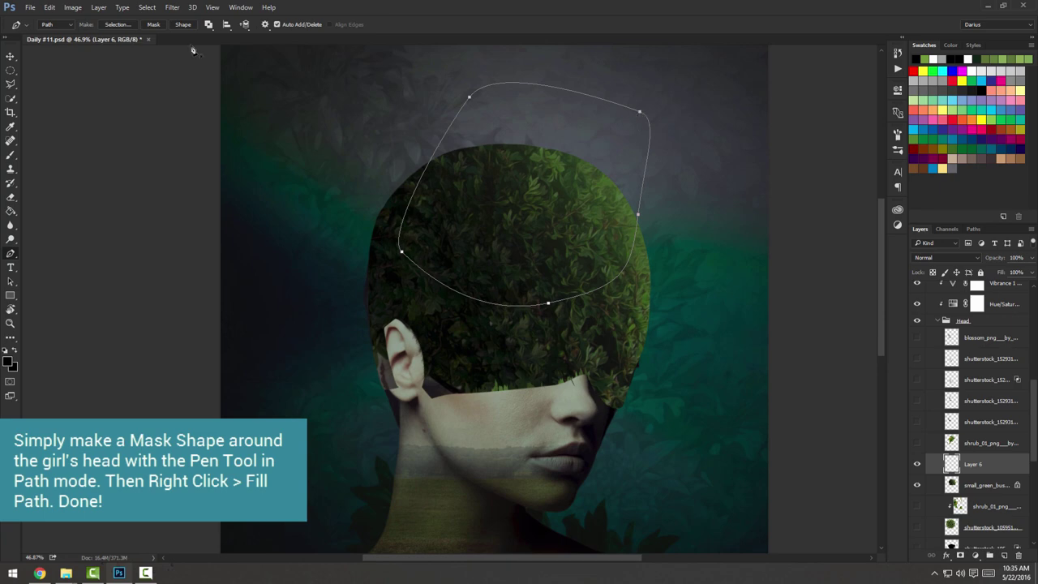
Fill the path with the foreground color in Normal mode at 100% opacity, and dismiss the path.
right_click(575, 138)
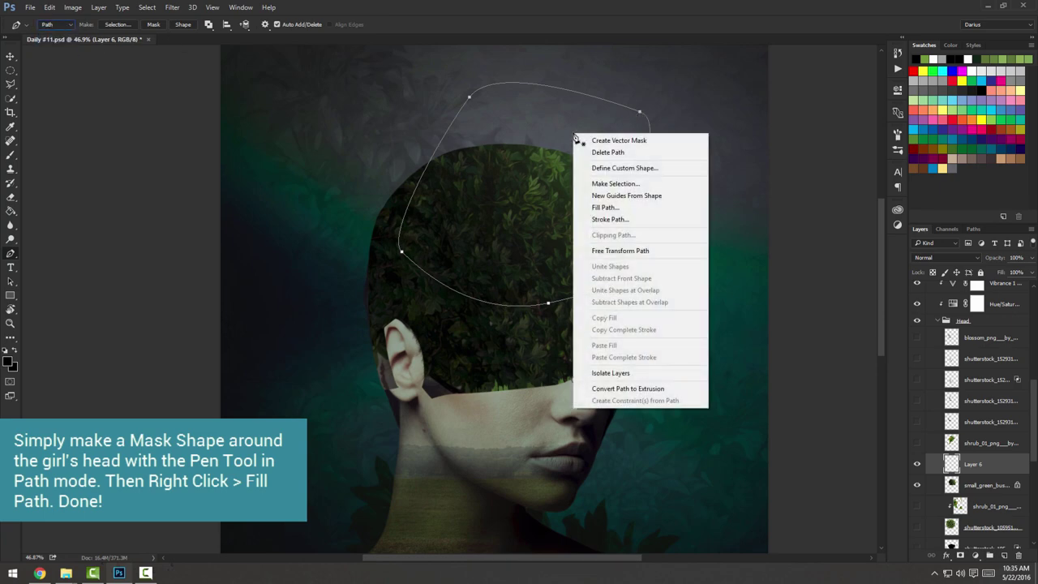
click(619, 209)
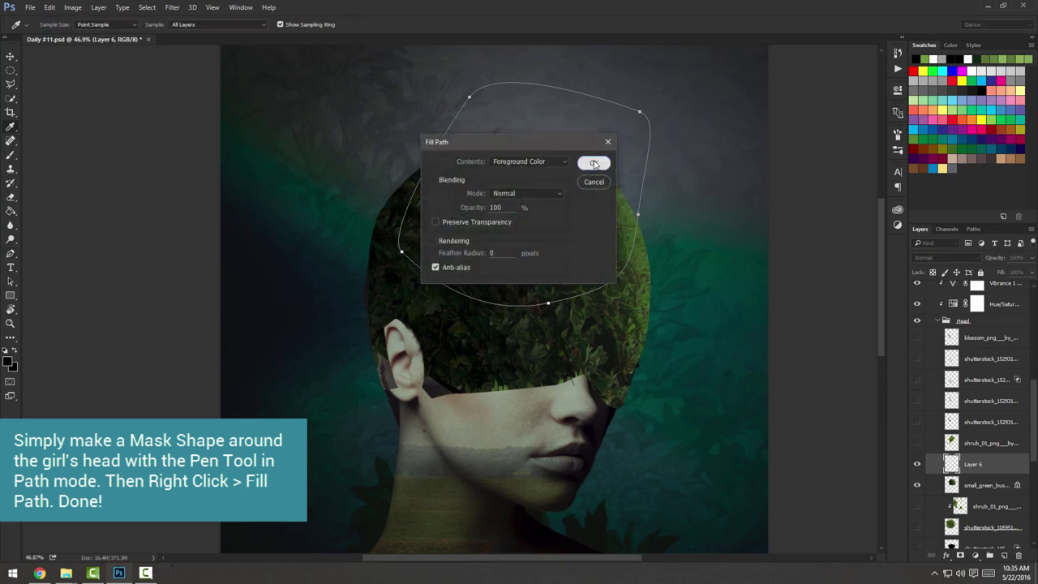
click(595, 164)
key(Escape)
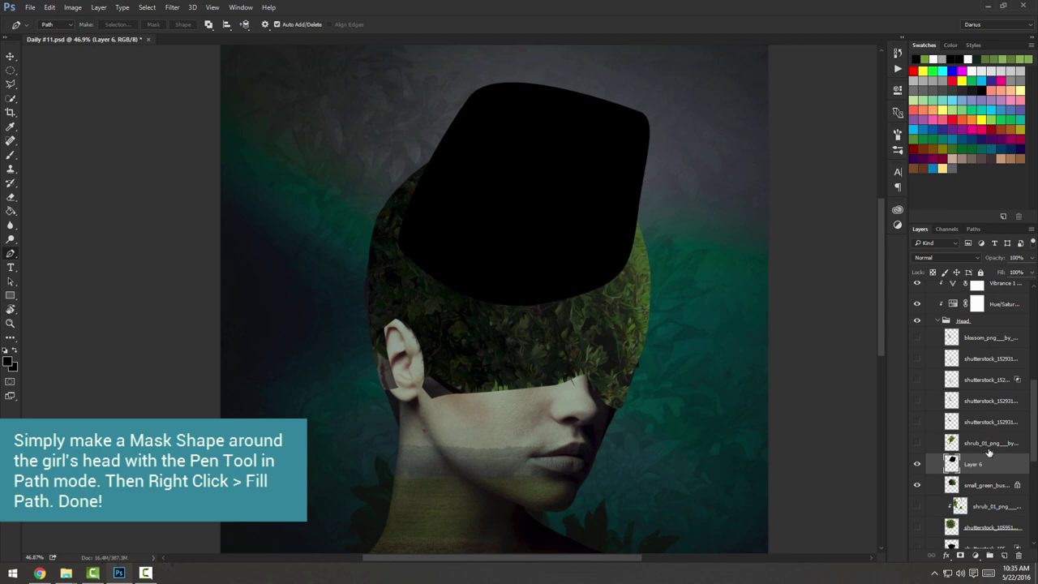
Erase the lower part and upper edge of the black fill with a smaller version of the 369 px Eraser brush.
key(e)
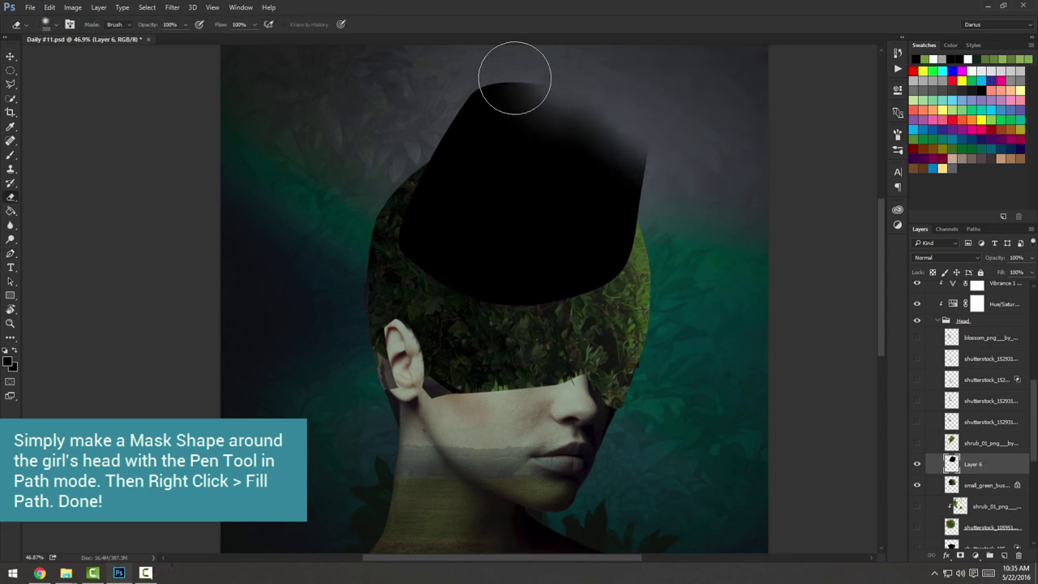
right_click(604, 123)
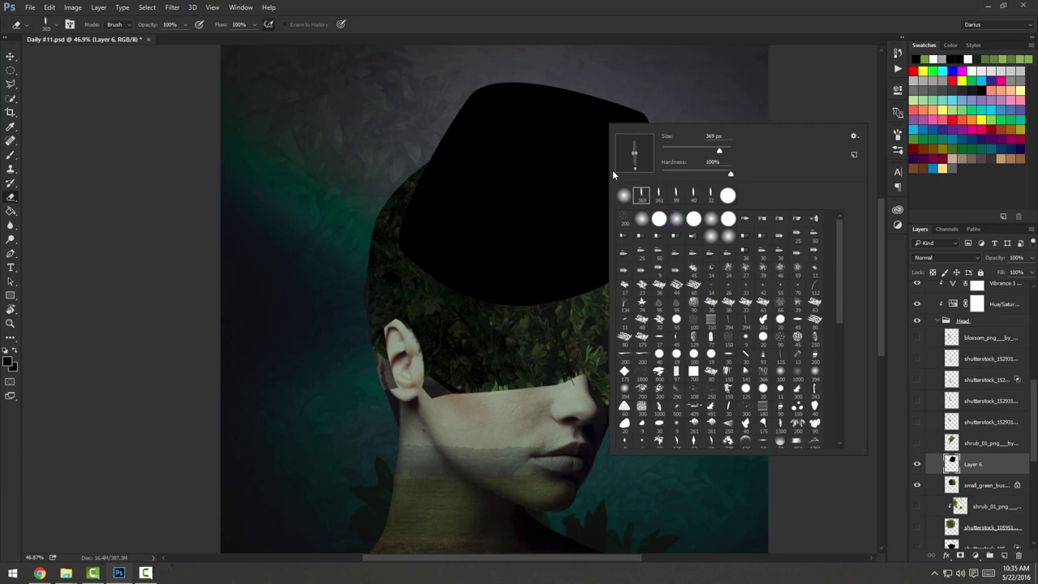
drag(718, 151, 698, 151)
click(614, 91)
mouse_move(648, 97)
mouse_down()
mouse_move(591, 91)
mouse_move(334, 120)
mouse_up()
mouse_move(471, 273)
mouse_down()
mouse_move(541, 207)
mouse_move(633, 217)
mouse_move(617, 223)
mouse_move(636, 240)
mouse_move(487, 285)
mouse_move(482, 239)
mouse_move(557, 242)
mouse_move(544, 283)
mouse_up()
scroll(544, 283, down, 2)
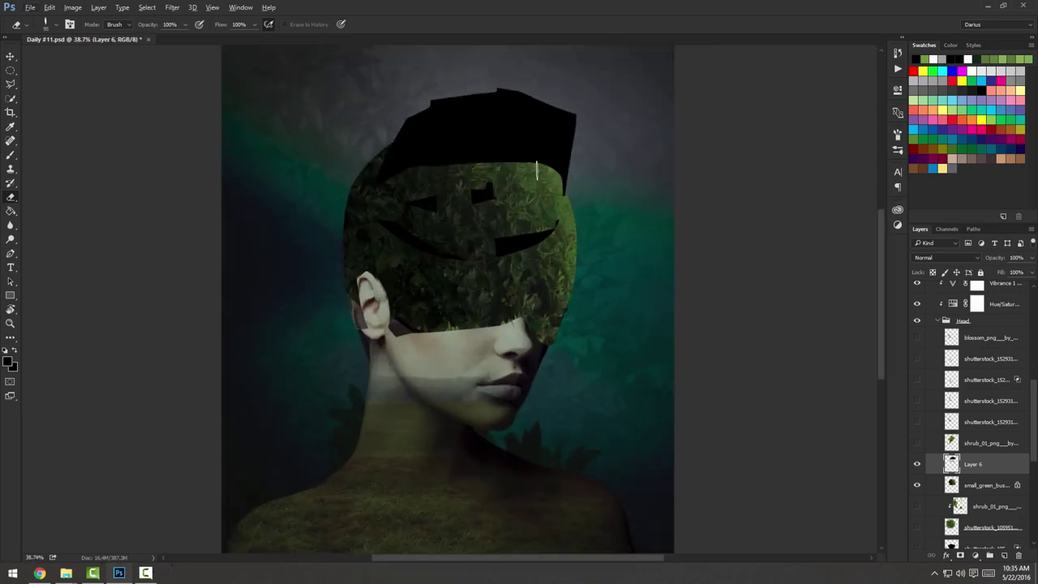
Show and select the shrub_01 layer, and try clipping it to the black shape on Layer 6.
click(917, 442)
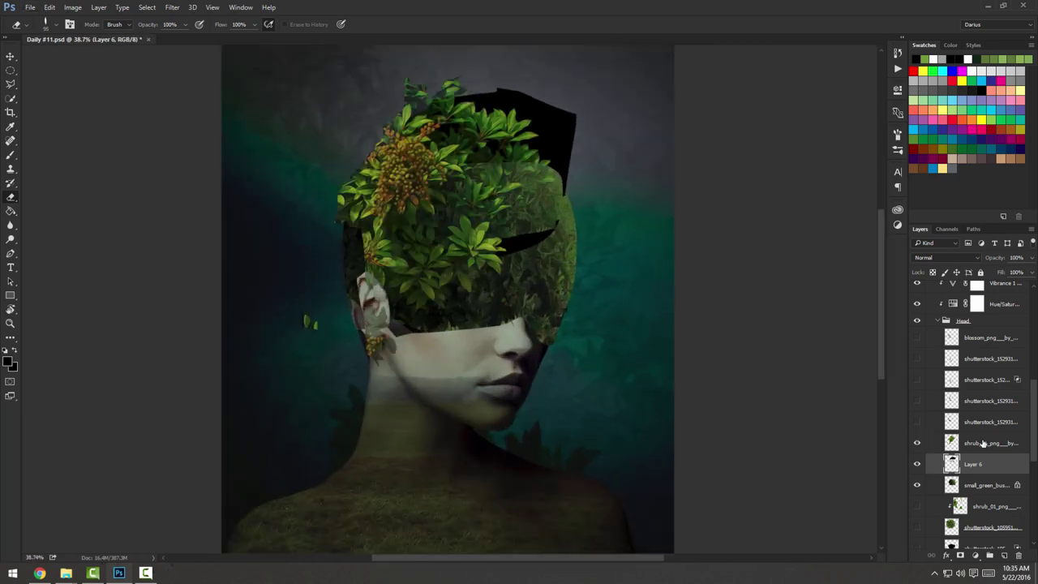
click(991, 443)
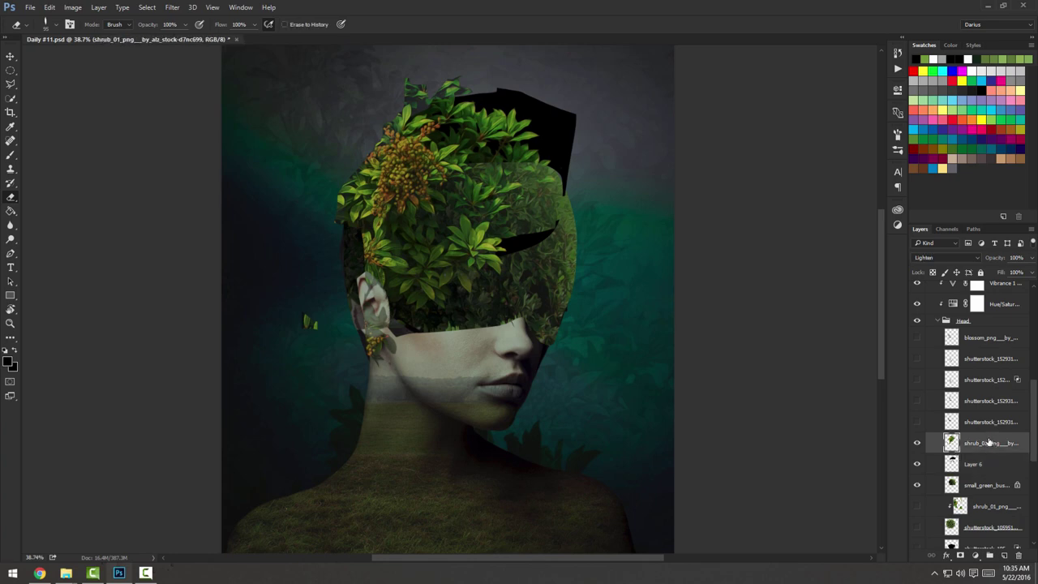
right_click(992, 445)
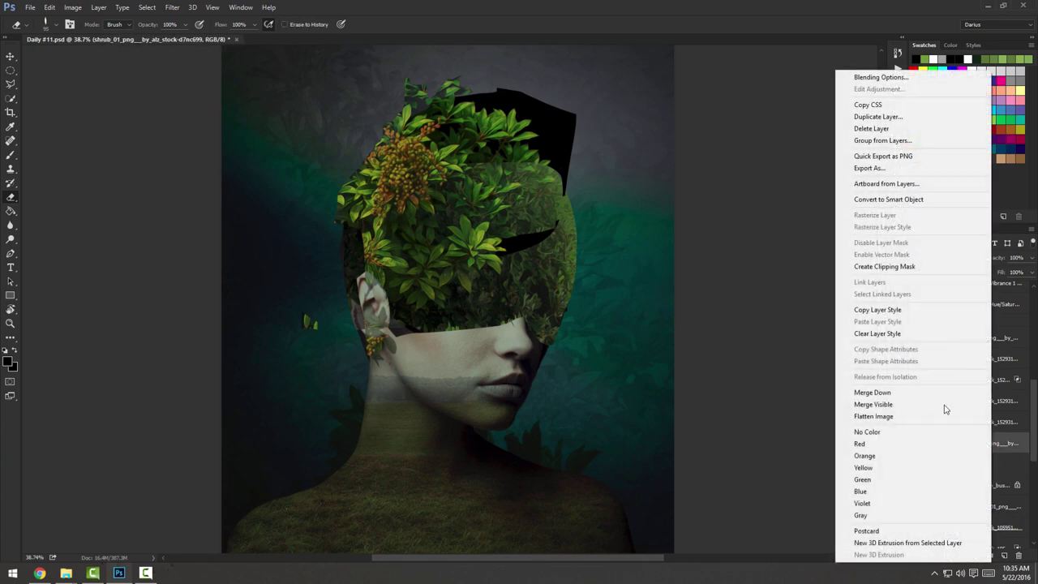
click(931, 270)
drag(674, 313, 703, 268)
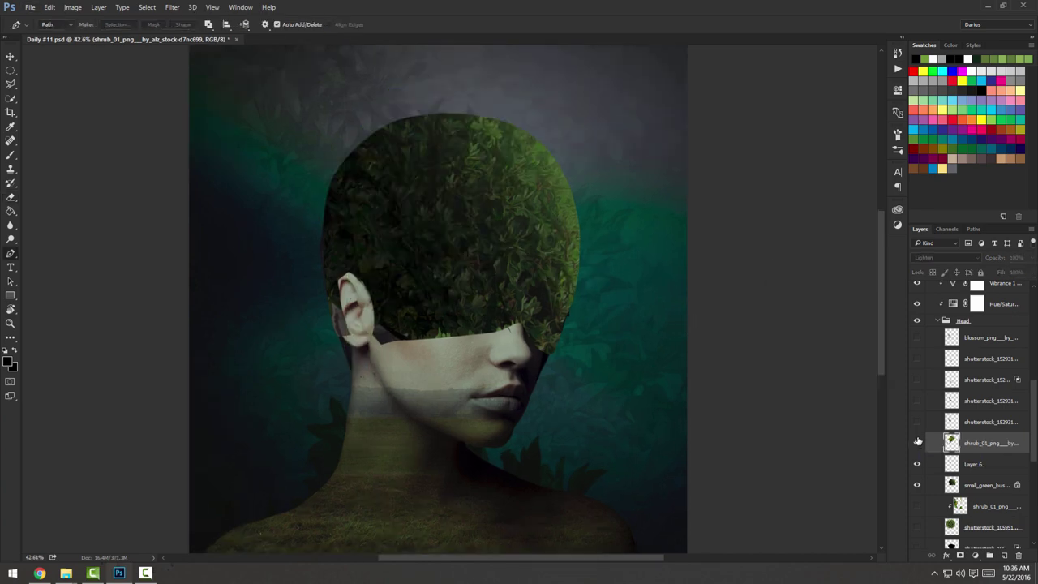
Show the shutterstock_152931 branch layers, their drop shadow layer and the blossom layer above shrub_01 in the Head group.
click(917, 422)
click(918, 401)
click(917, 380)
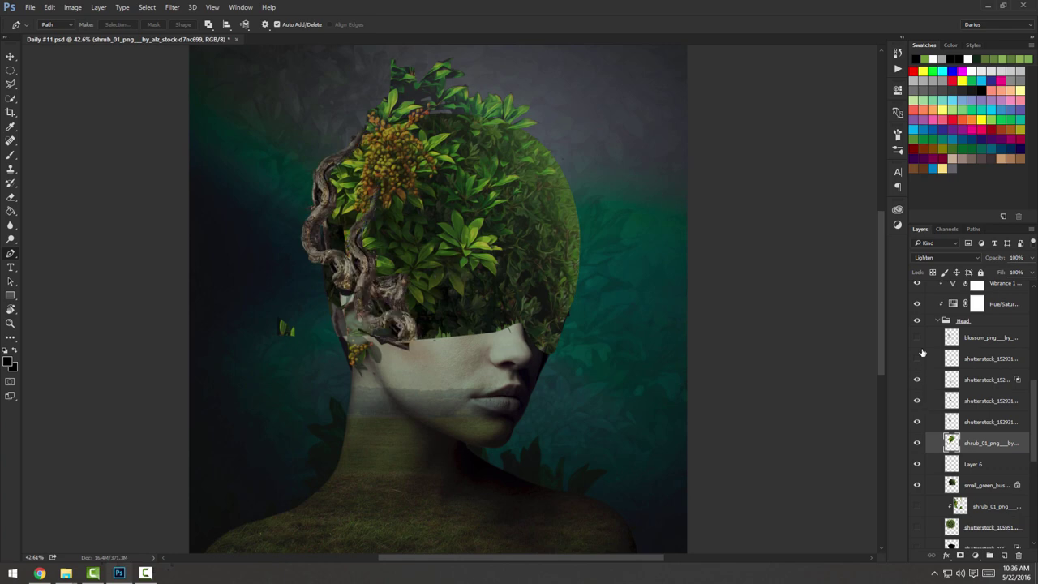
click(917, 338)
Show the clipped shrub_01 layer, the shutterstock_105951 bush layer and its shadow layer beneath the small green bush.
scroll(918, 381, down, 5)
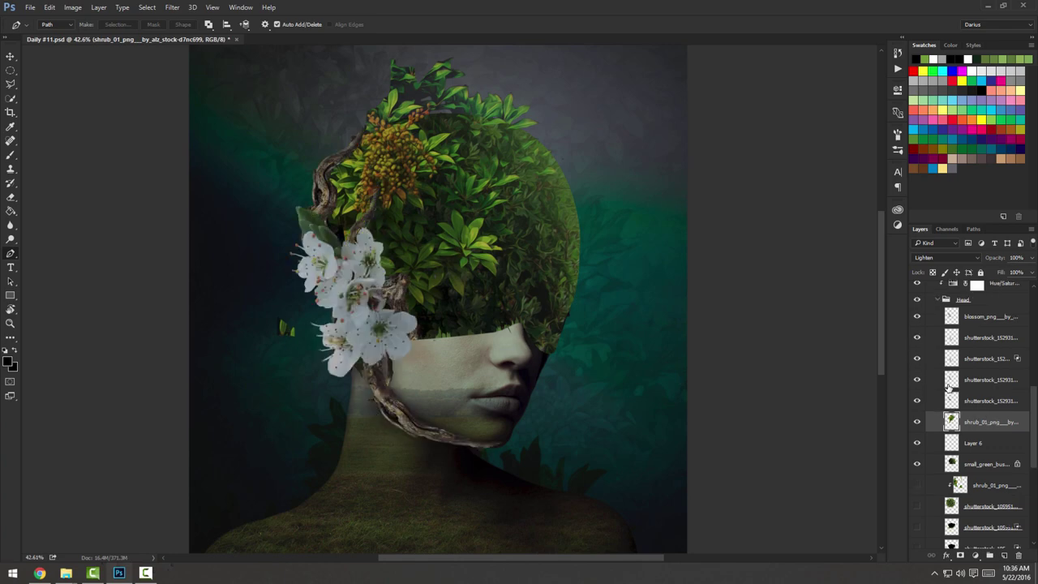
drag(918, 401, 917, 432)
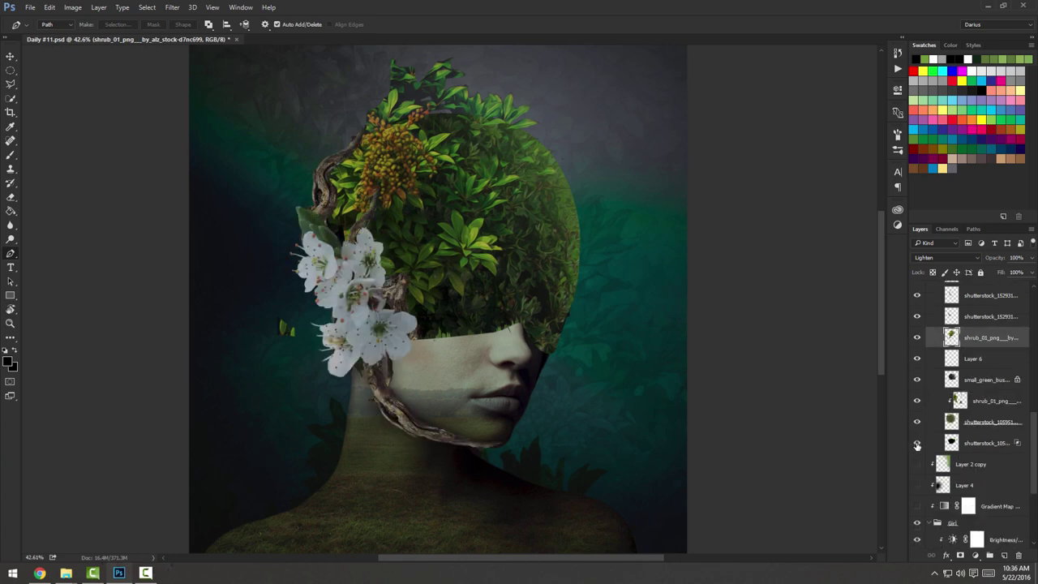
click(917, 443)
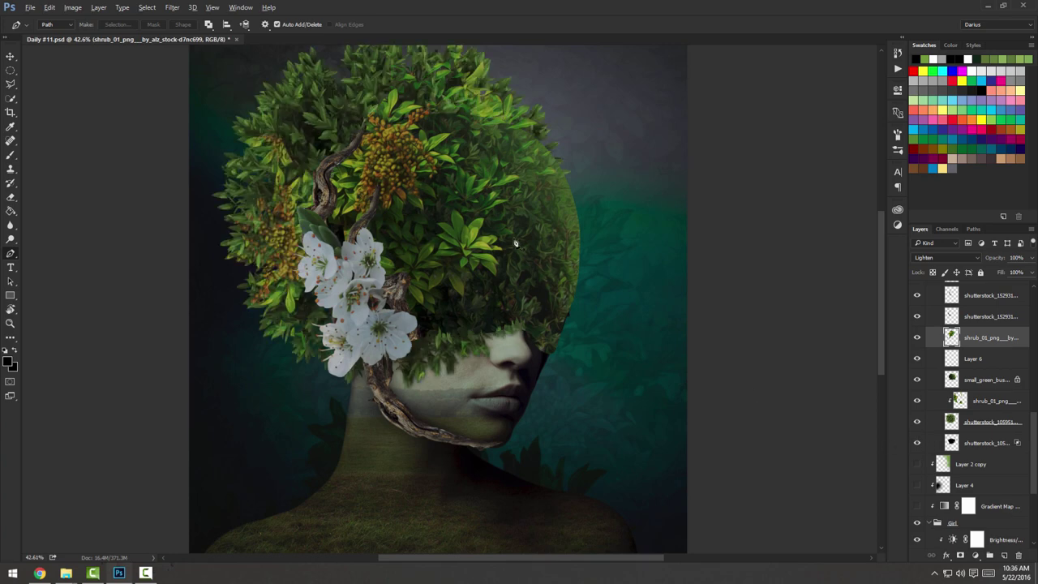
scroll(519, 243, down, 3)
scroll(446, 236, up, 2)
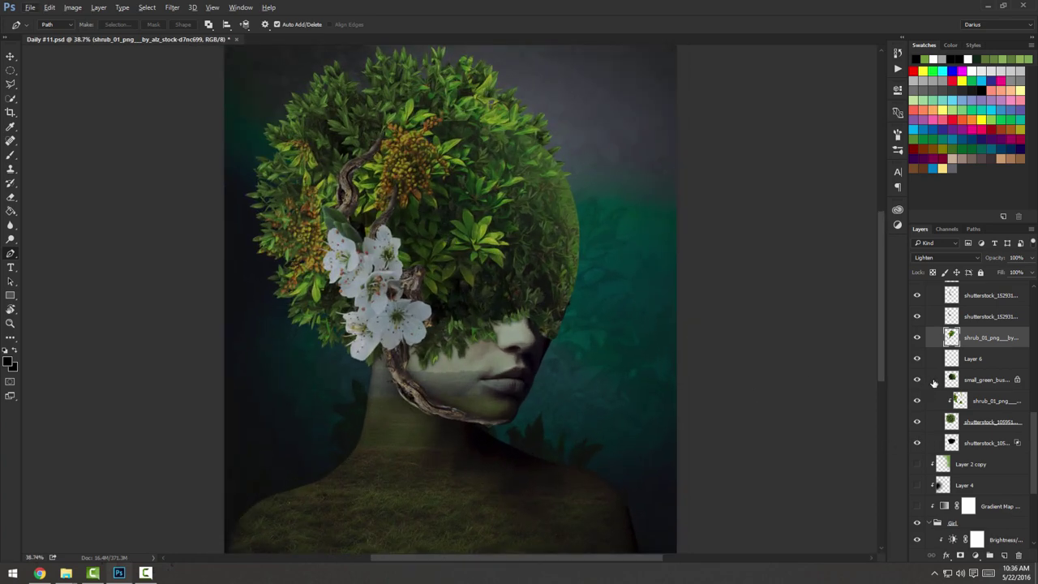
Toggle the visibility of the shutterstock_152931 branch layers to check what each one adds to the head.
scroll(930, 387, up, 3)
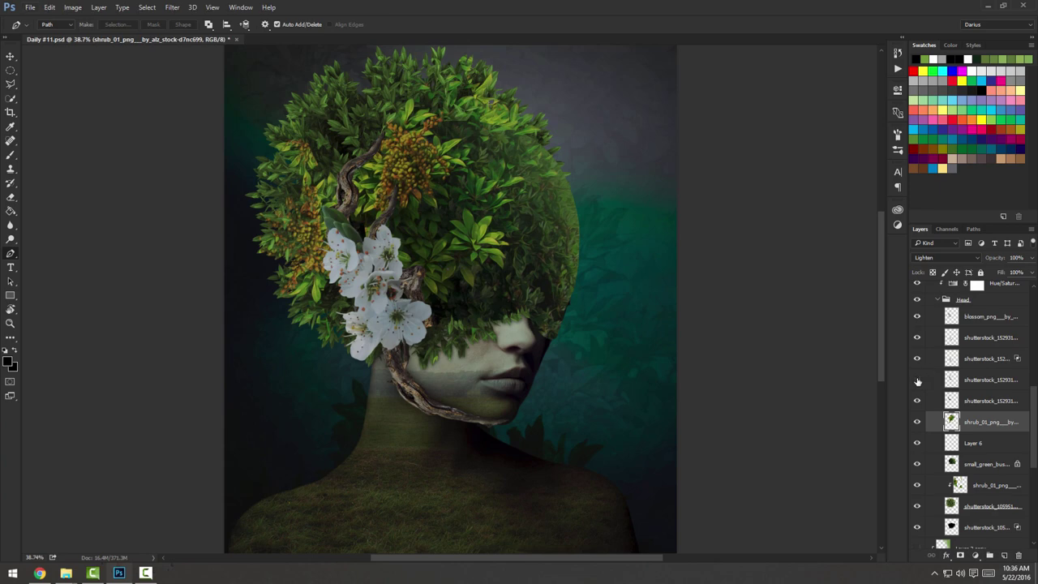
click(916, 380)
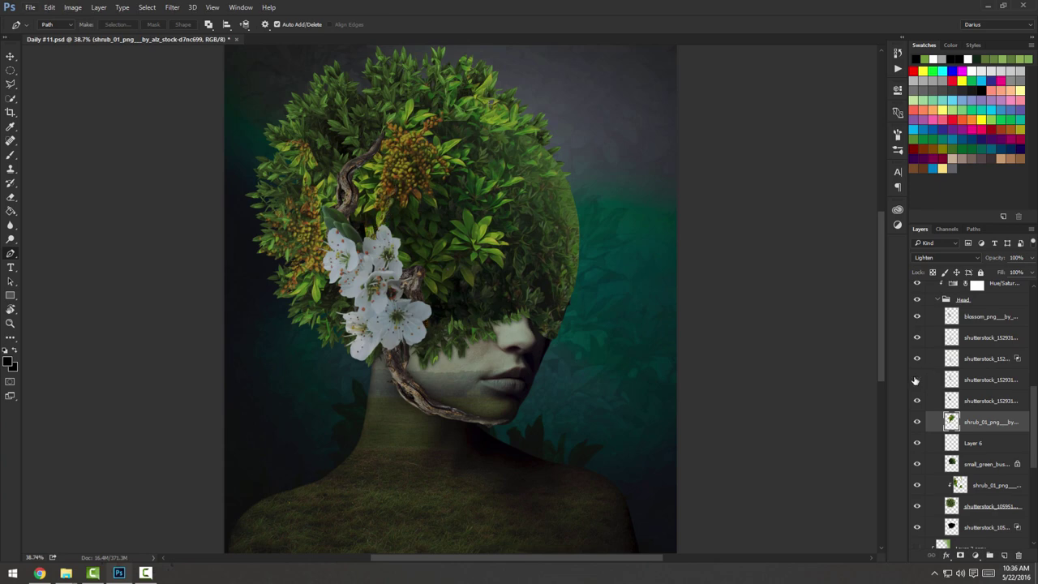
click(915, 336)
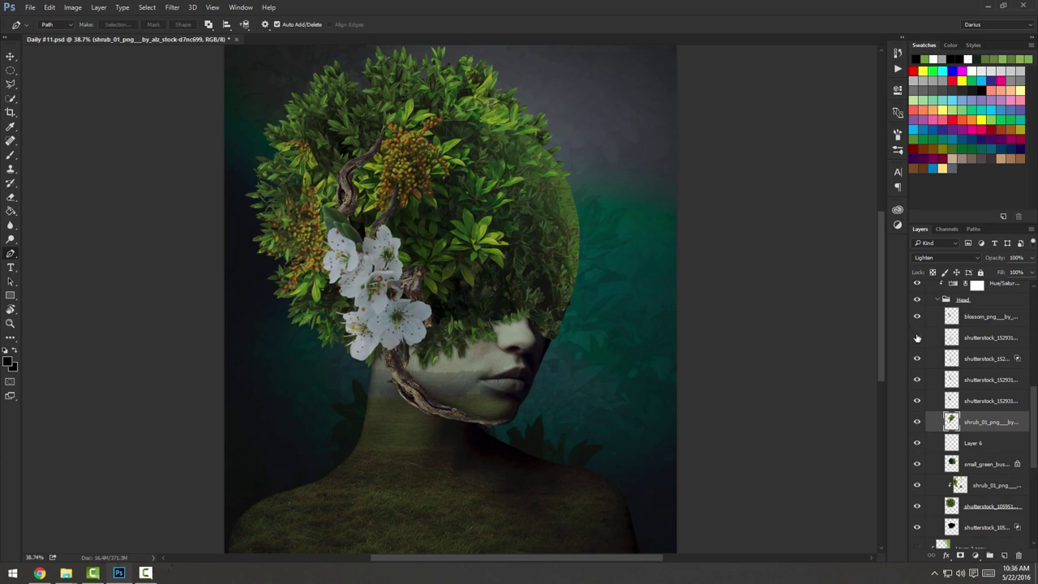
click(917, 337)
click(917, 338)
Try moving the shutterstock_152931929 copy 2 branch from the chin down beside the shoulder, and undo the move.
click(987, 337)
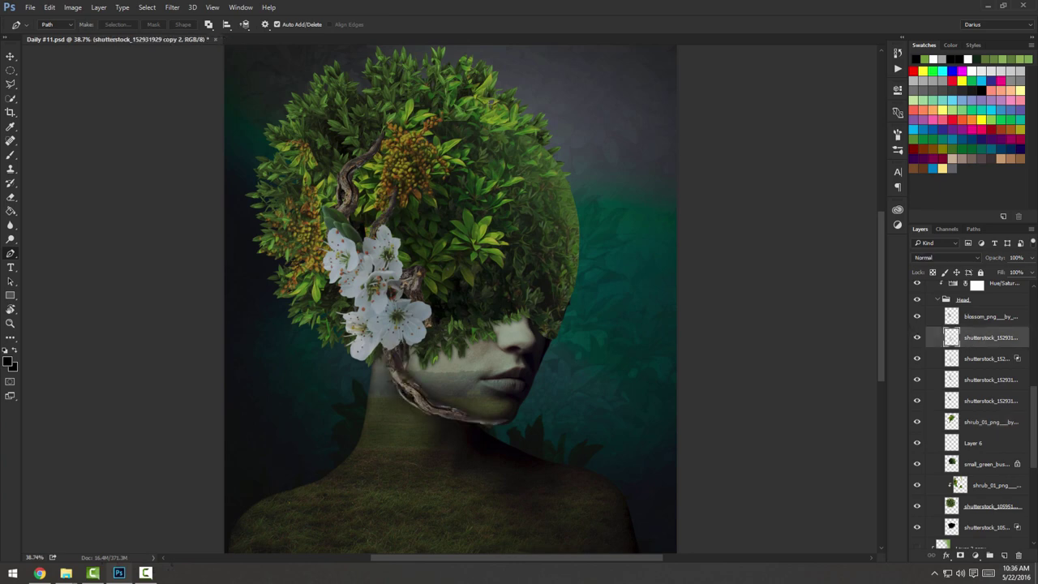
click(12, 57)
drag(568, 391, 793, 480)
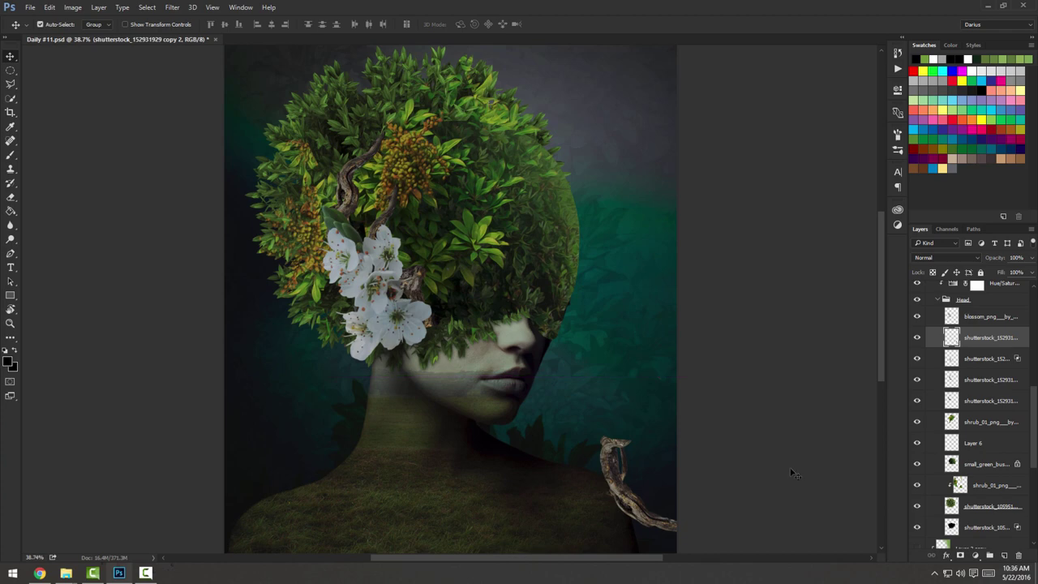
key(ctrl+z)
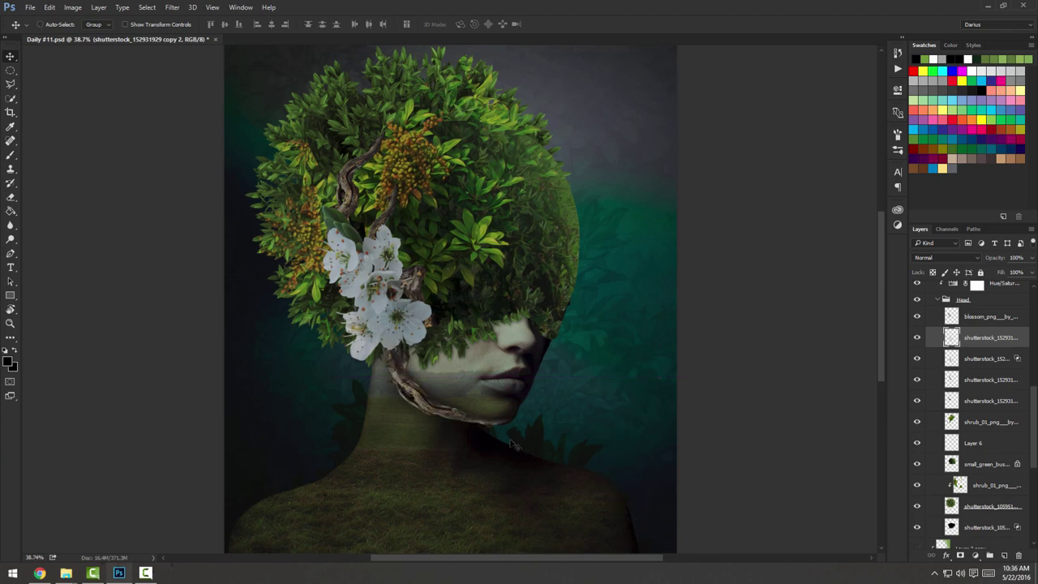
Collapse the inner Head group that holds the bush, branch and blossom layers.
scroll(446, 335, down, 3)
scroll(447, 335, up, 4)
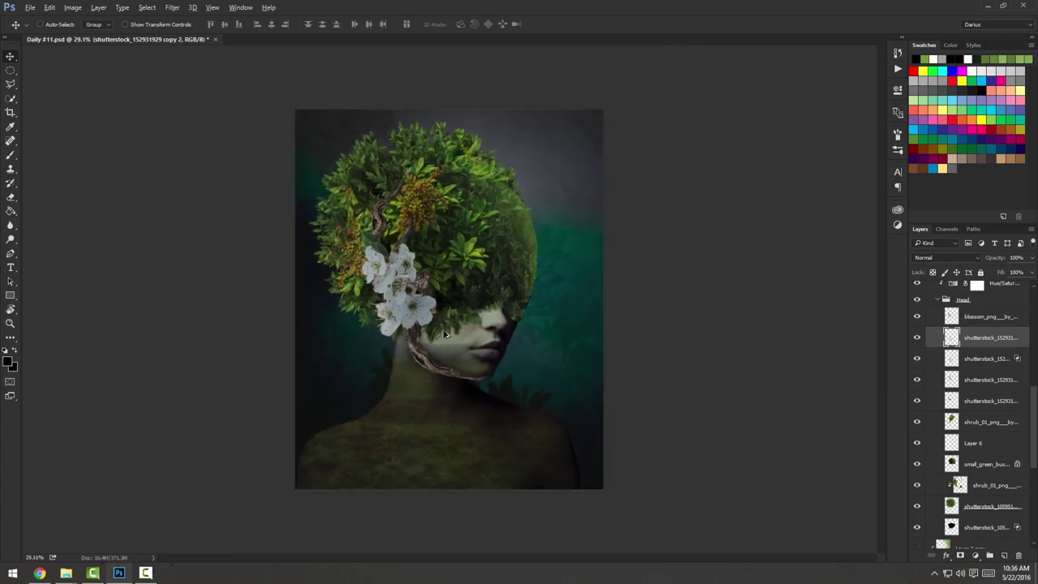
scroll(438, 337, down, 2)
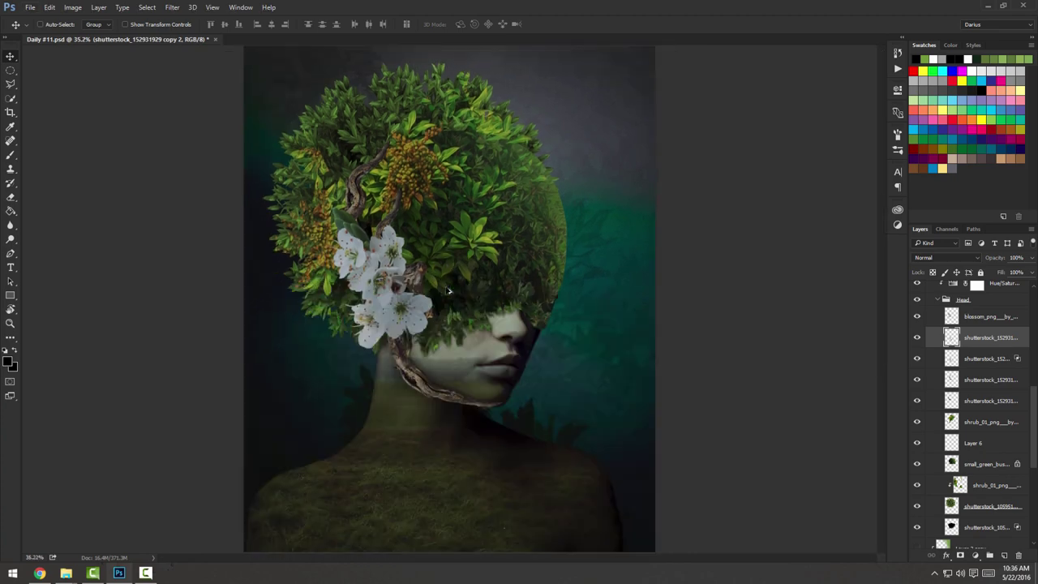
scroll(965, 368, up, 4)
scroll(965, 368, up, 1)
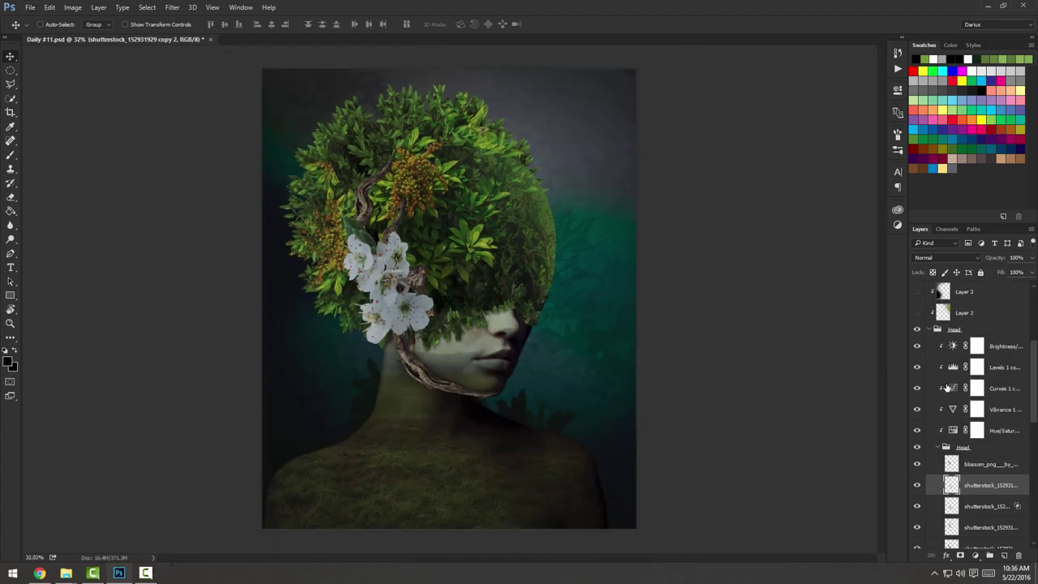
click(937, 449)
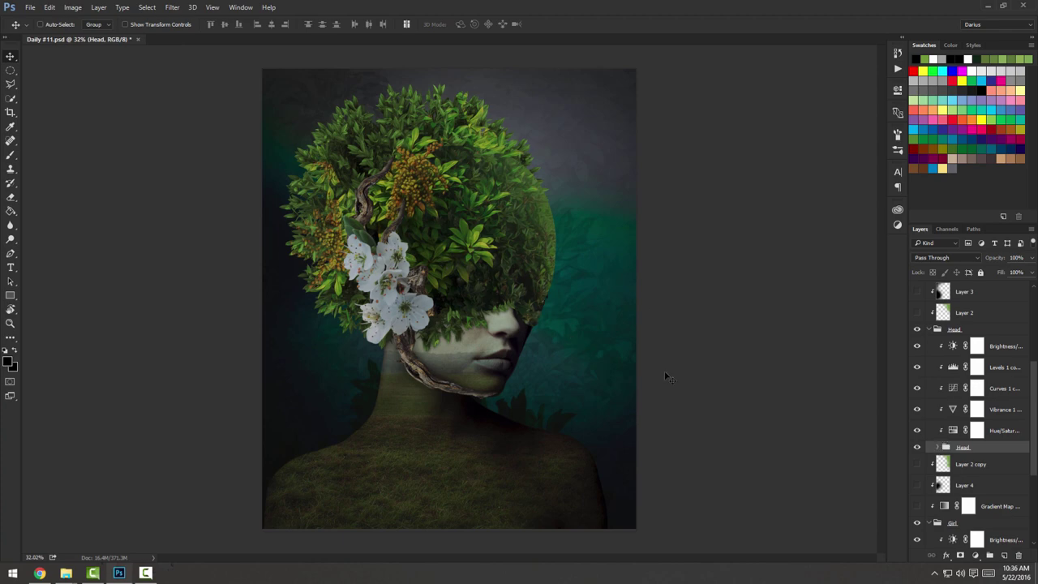
Try moving the Girl group's five adjustment layers, Brightness/Contrast through Hue/Saturation, to the top of the Head group, and undo the move.
scroll(947, 497, down, 6)
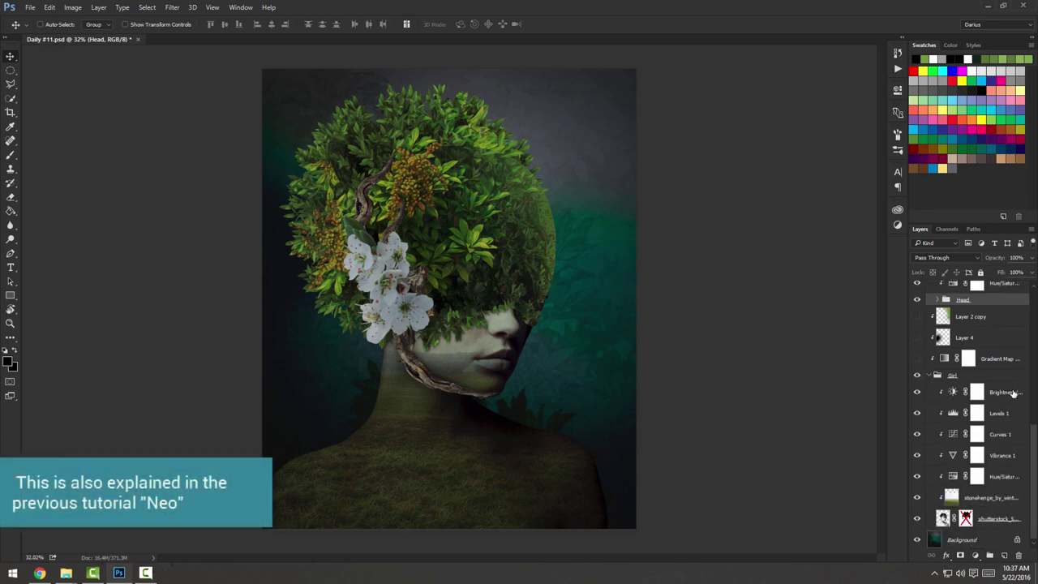
click(1013, 393)
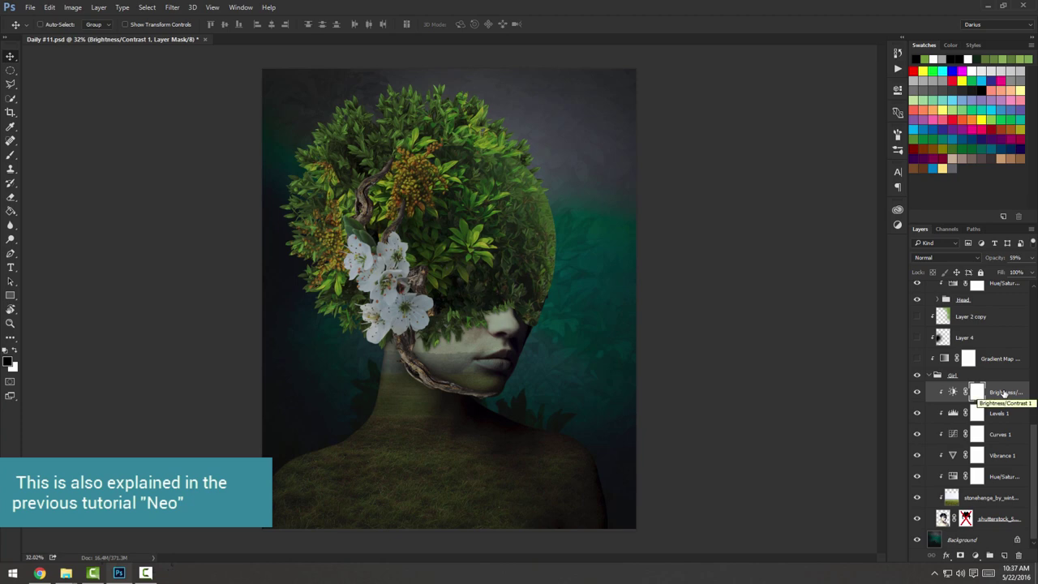
shift+click(1006, 479)
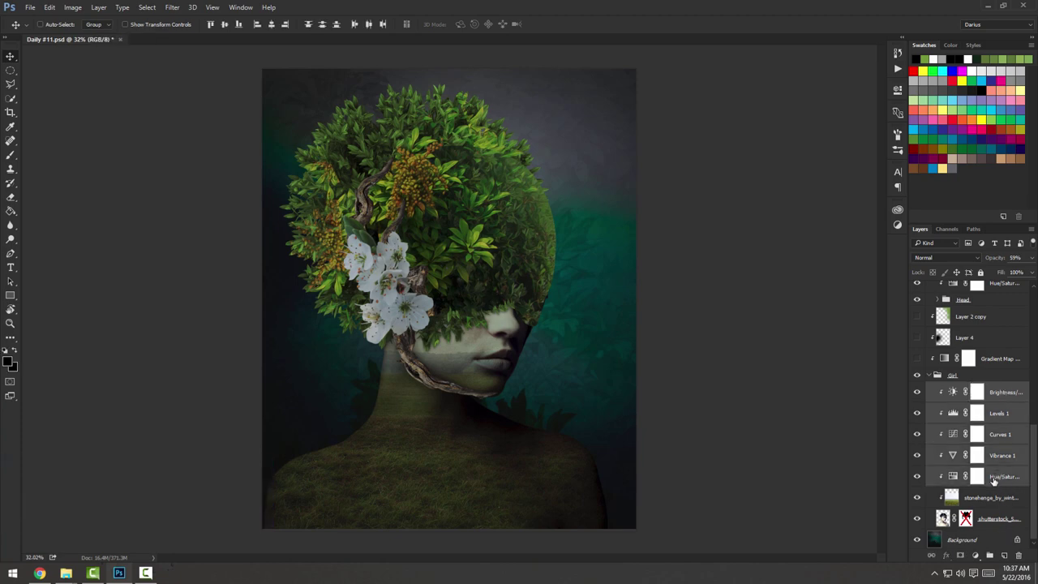
scroll(994, 480, up, 1)
scroll(993, 493, up, 4)
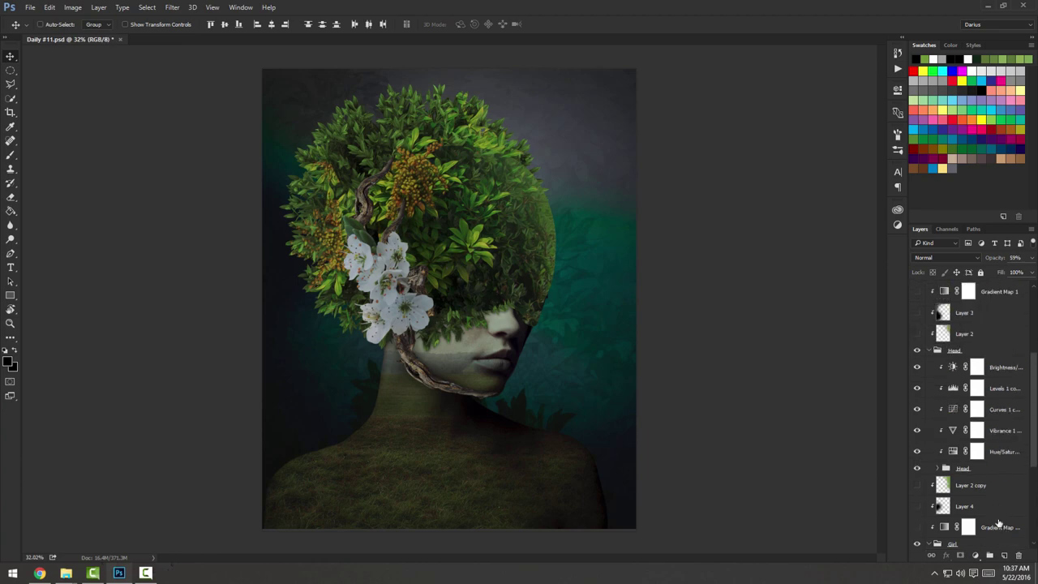
drag(1000, 520, 990, 325)
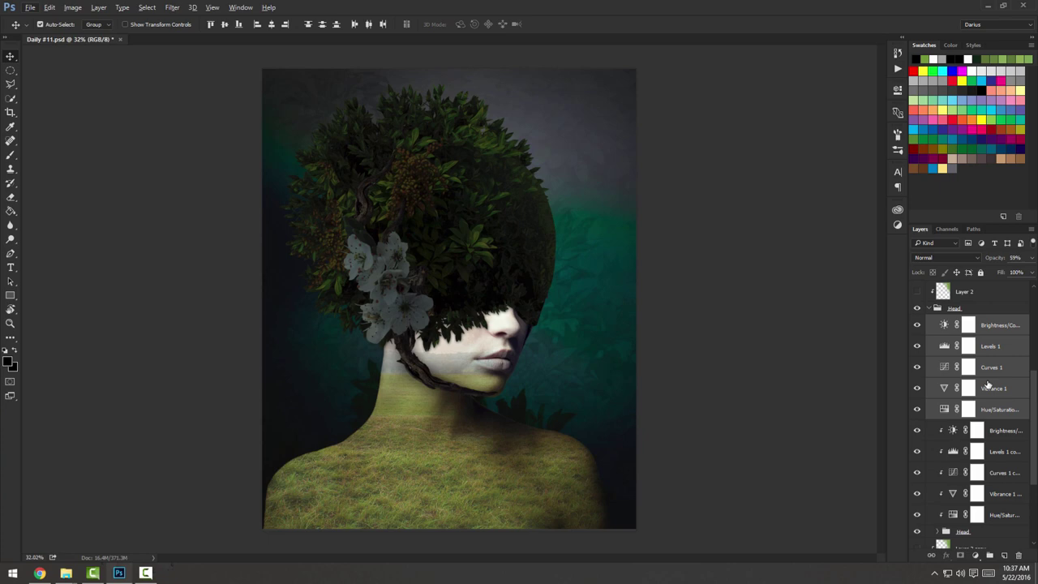
key(ctrl+z)
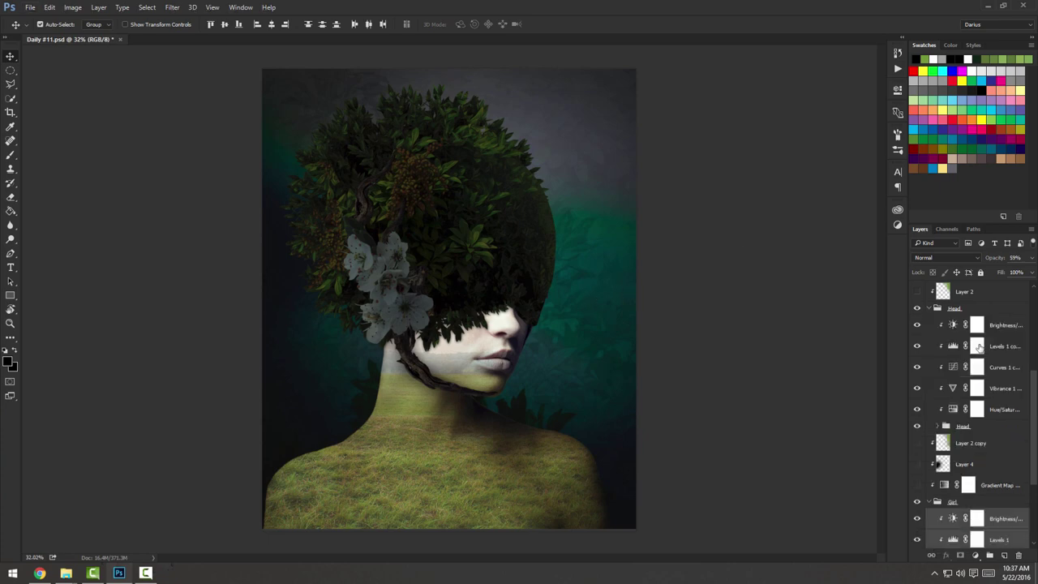
Select the five clipped adjustment layers above the inner Head group and look at their Release Clipping Mask option without applying it.
click(1000, 411)
shift+click(1011, 327)
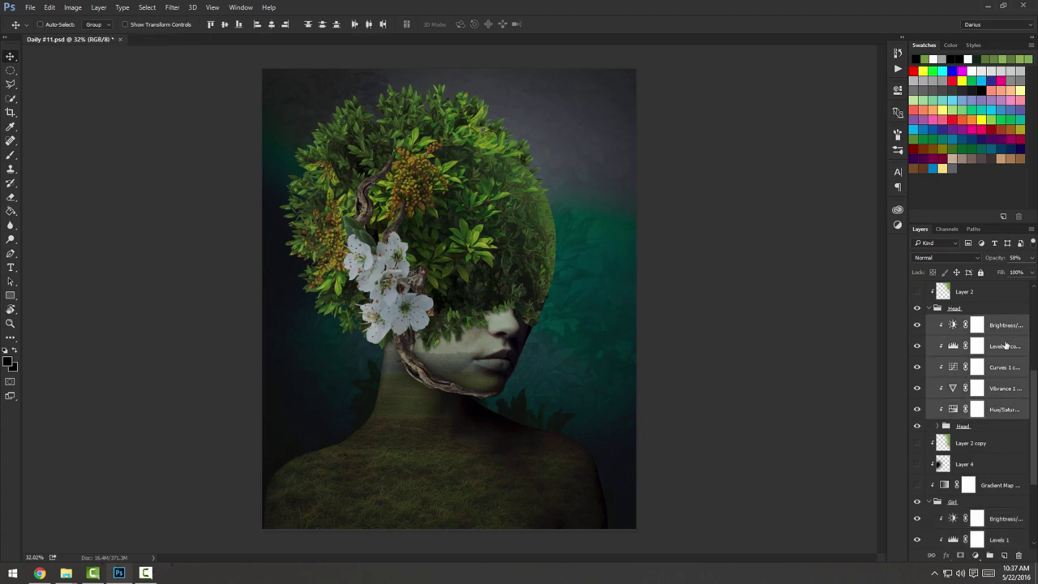
scroll(1005, 382, down, 2)
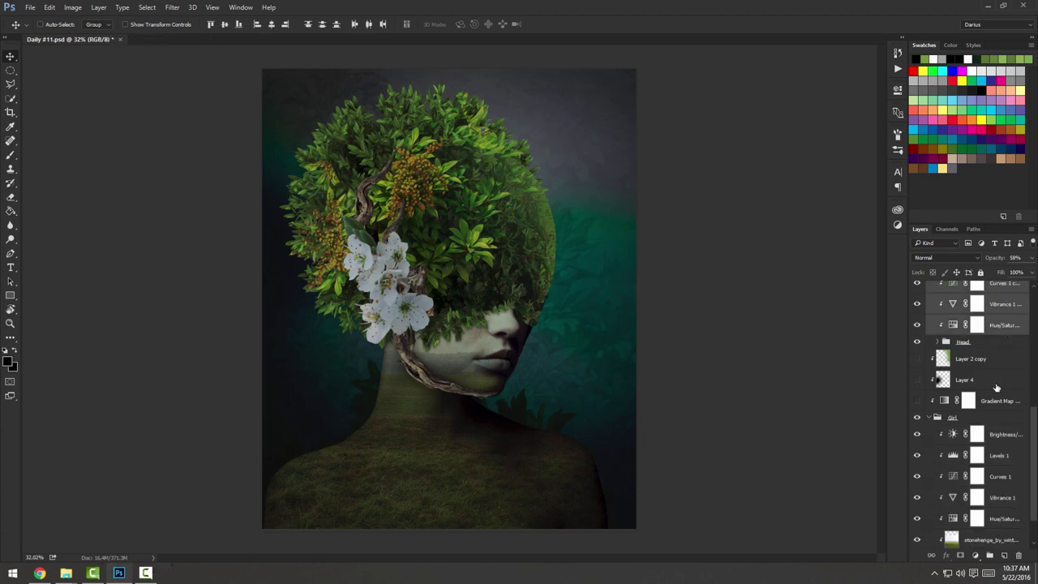
right_click(1009, 327)
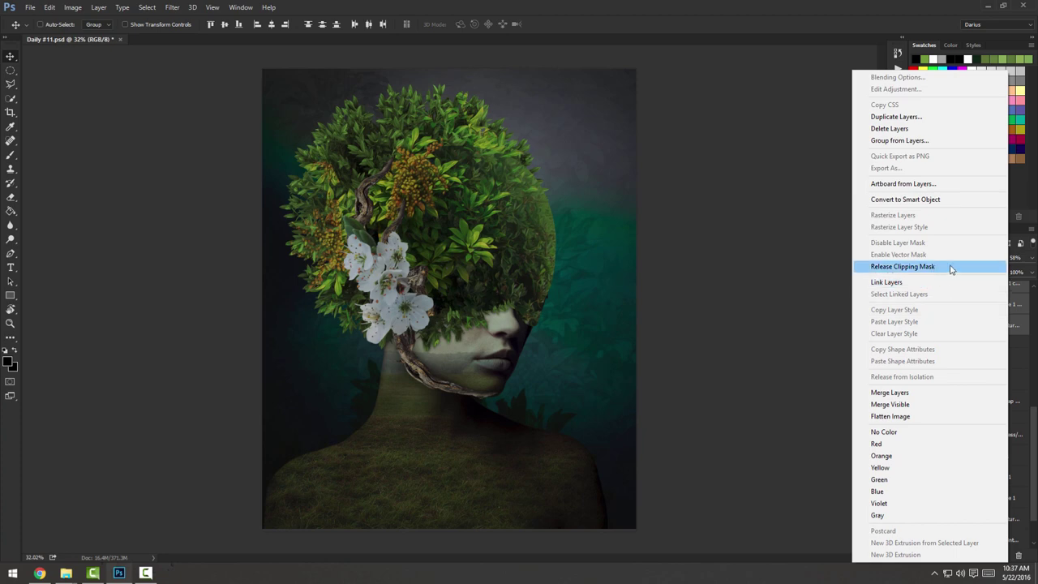
click(1019, 332)
Expand the inner Head group and select the Brightness/Contrast adjustment layer at the top of the outer Head group.
click(937, 343)
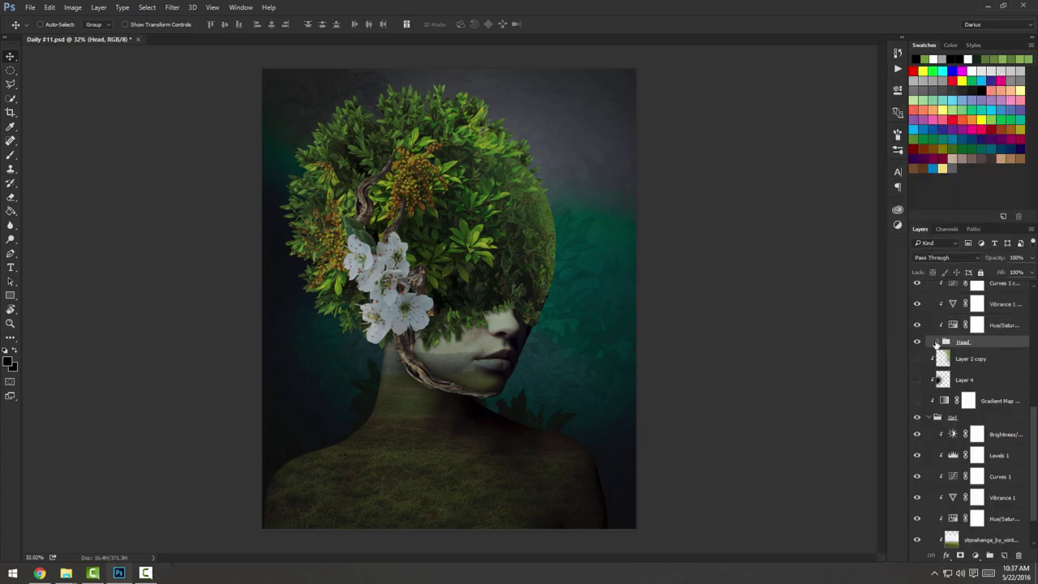
click(938, 342)
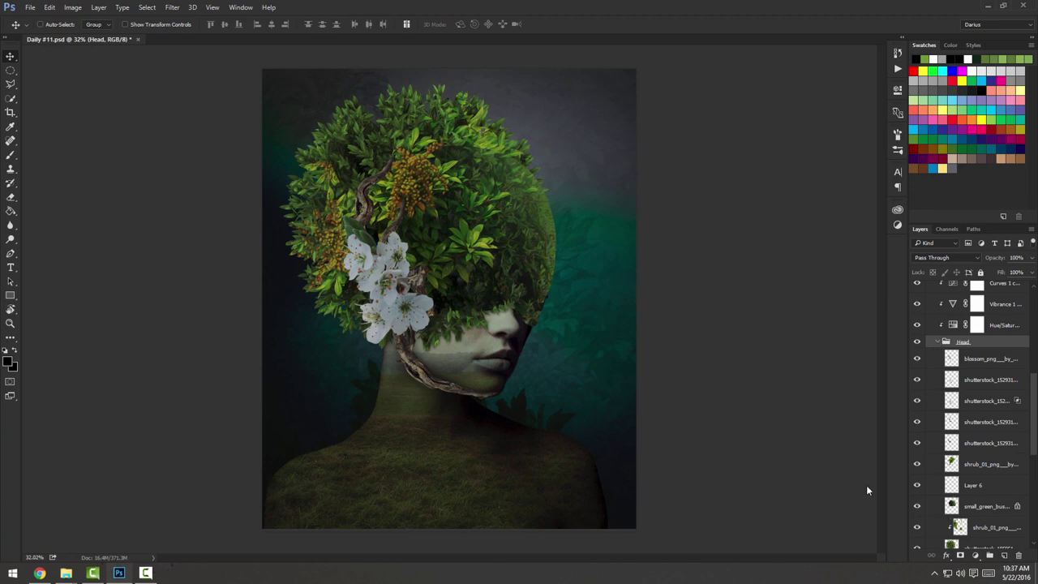
scroll(986, 405, up, 3)
click(1004, 424)
shift+click(1004, 347)
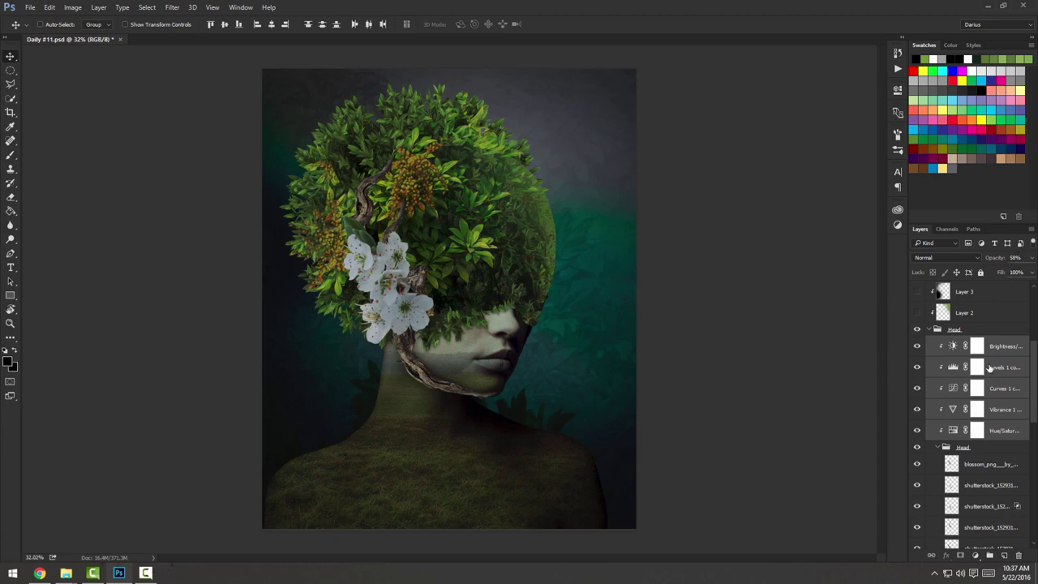
click(1012, 347)
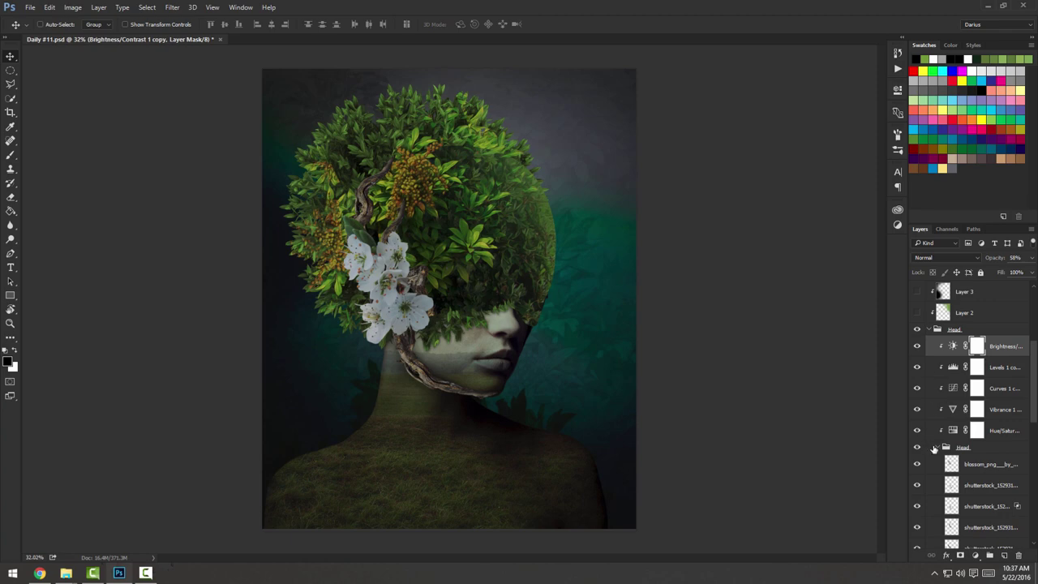
Select the blossom layer, try moving the flowers down onto the neck, and undo the move.
scroll(933, 450, down, 3)
scroll(945, 350, down, 2)
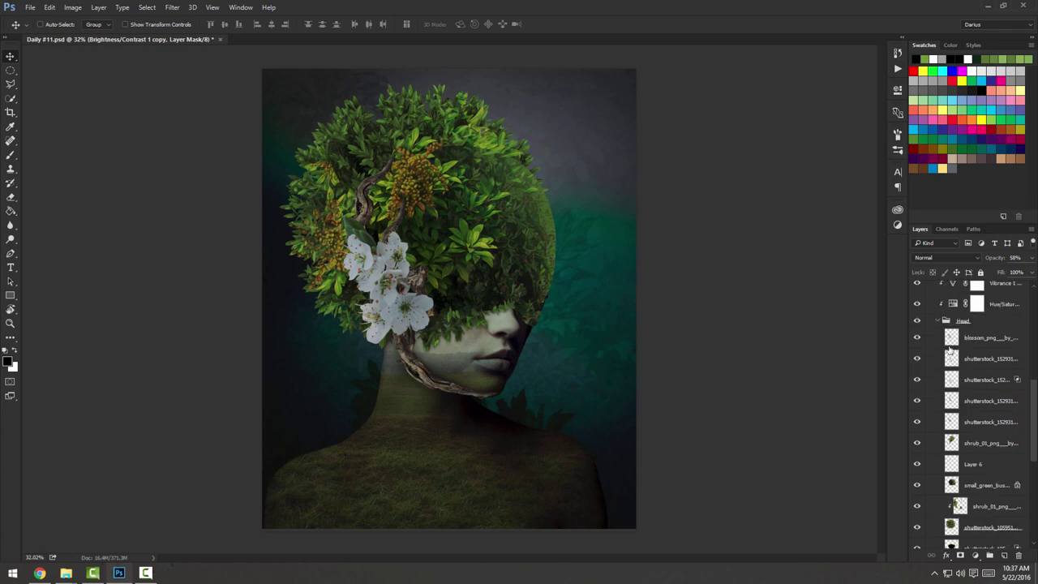
click(945, 342)
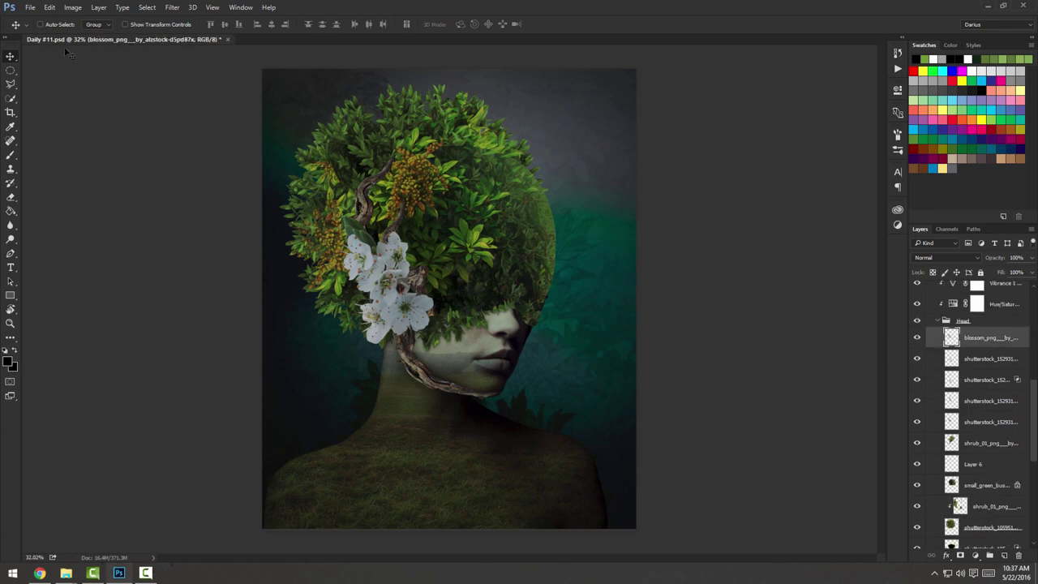
drag(418, 346, 429, 463)
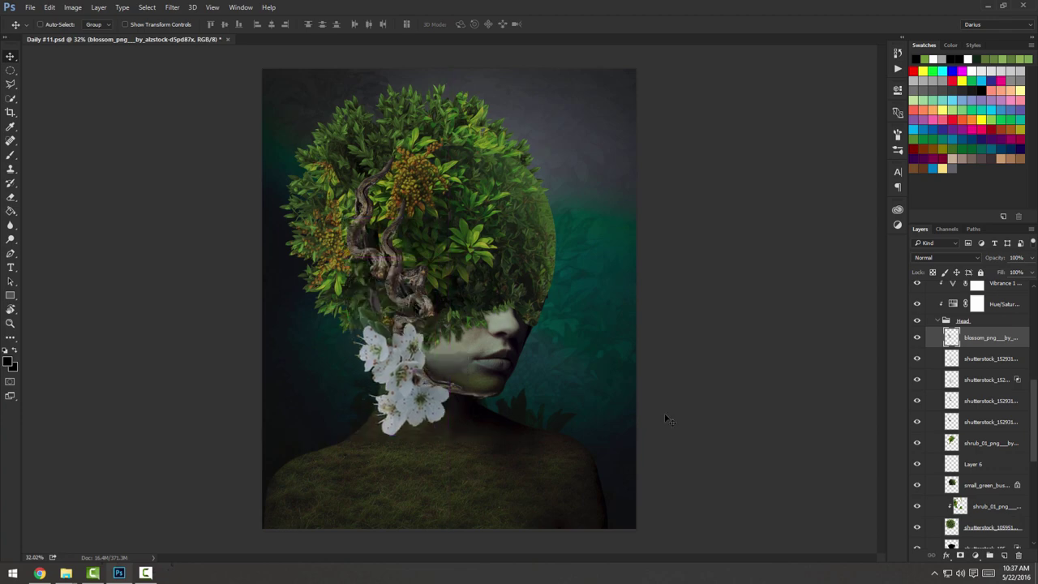
key(ctrl+z)
Try moving the chin branch cutout down and away from the face, undo the move, and select its Drop Shadow layer.
click(990, 359)
drag(531, 317, 636, 401)
click(994, 381)
key(ctrl+z)
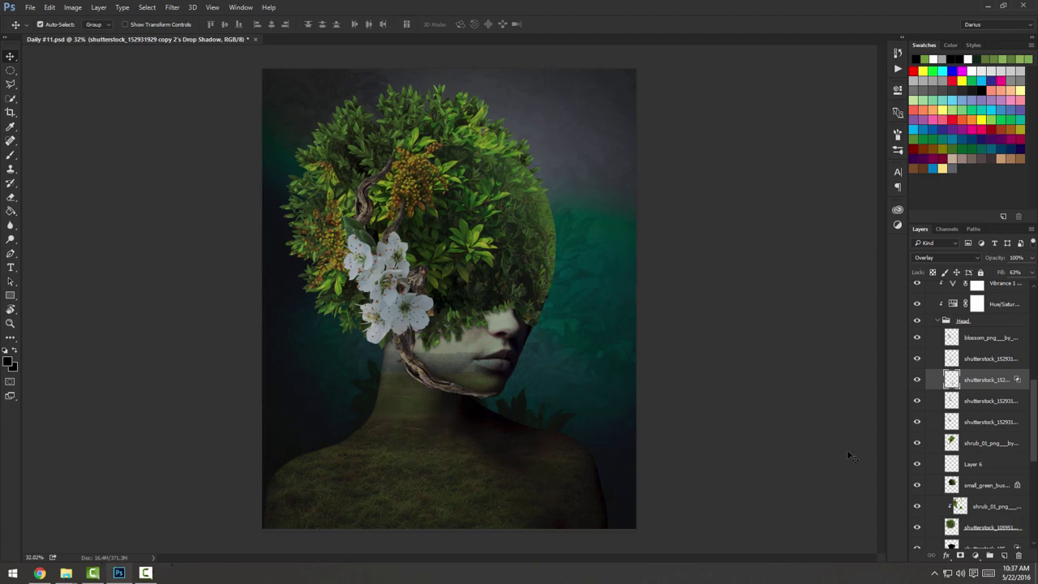
Toggle the chin branch's Drop Shadow layer to compare the face with and without the shadow, and check the neighbouring branch layer.
scroll(486, 381, up, 5)
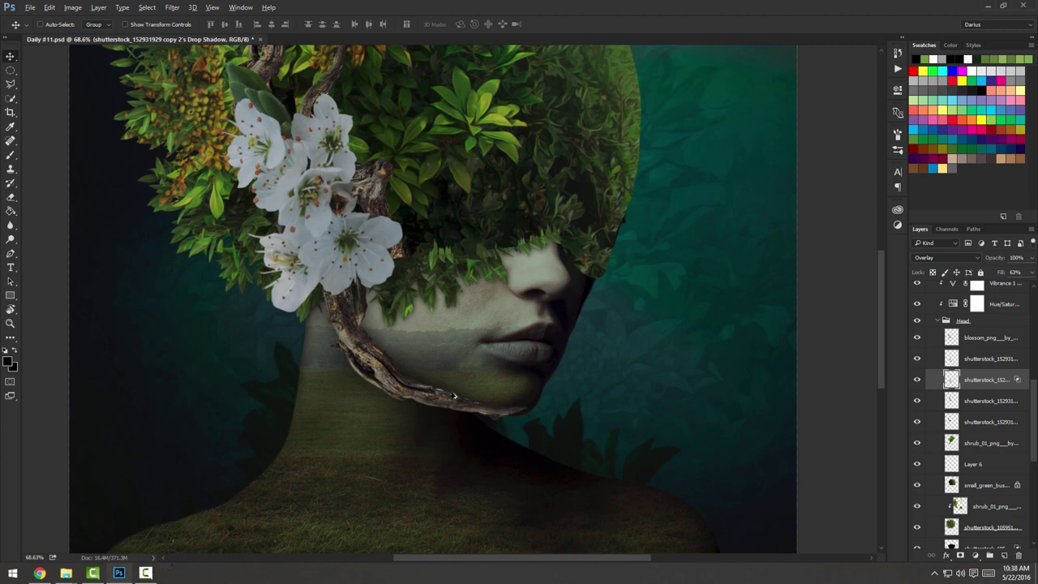
key(ctrl+0)
click(916, 380)
click(917, 379)
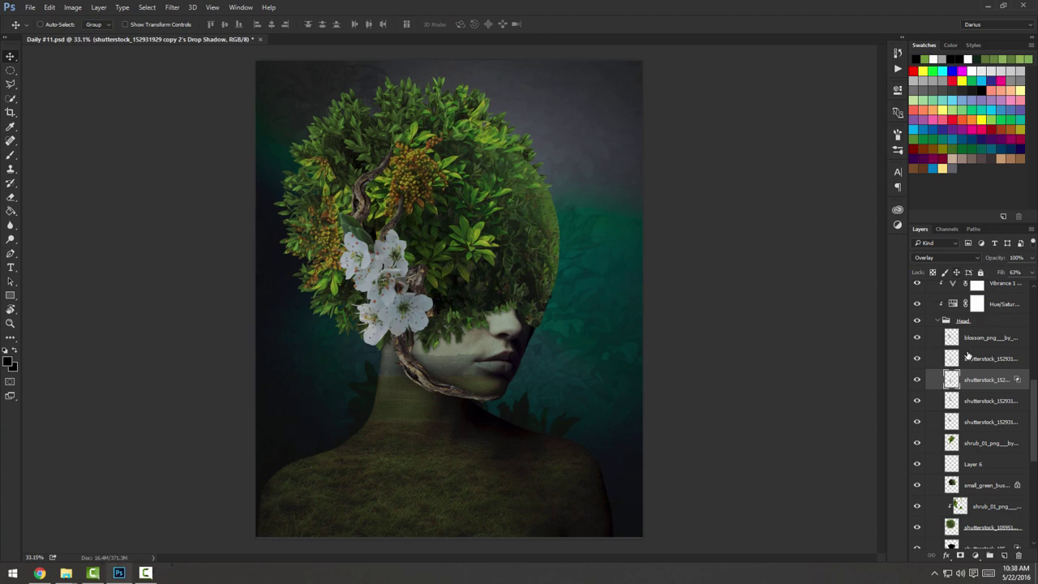
click(917, 401)
scroll(933, 397, up, 2)
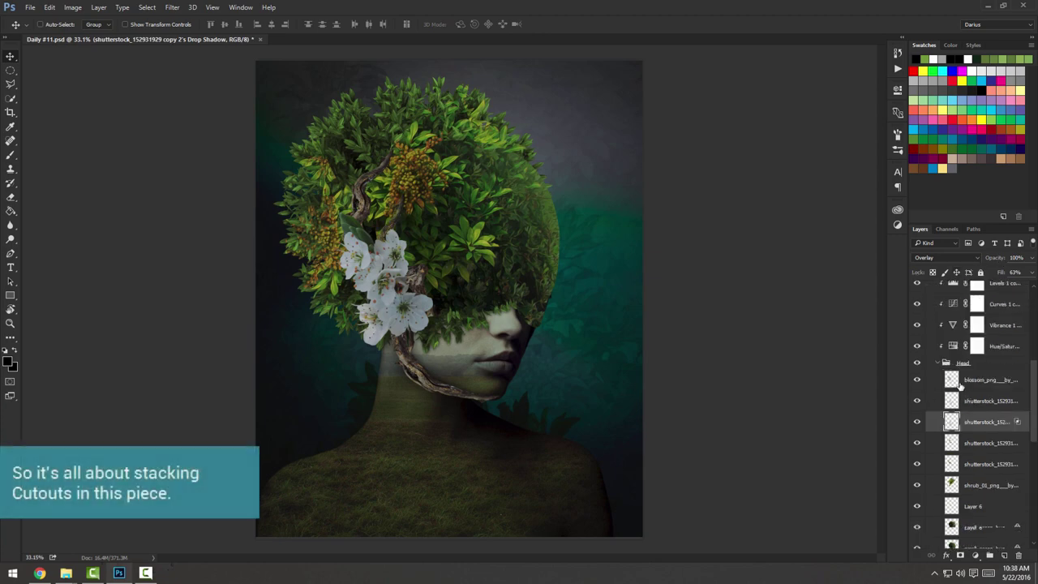
Collapse the inner and outer Head groups and check the whole portrait.
click(939, 364)
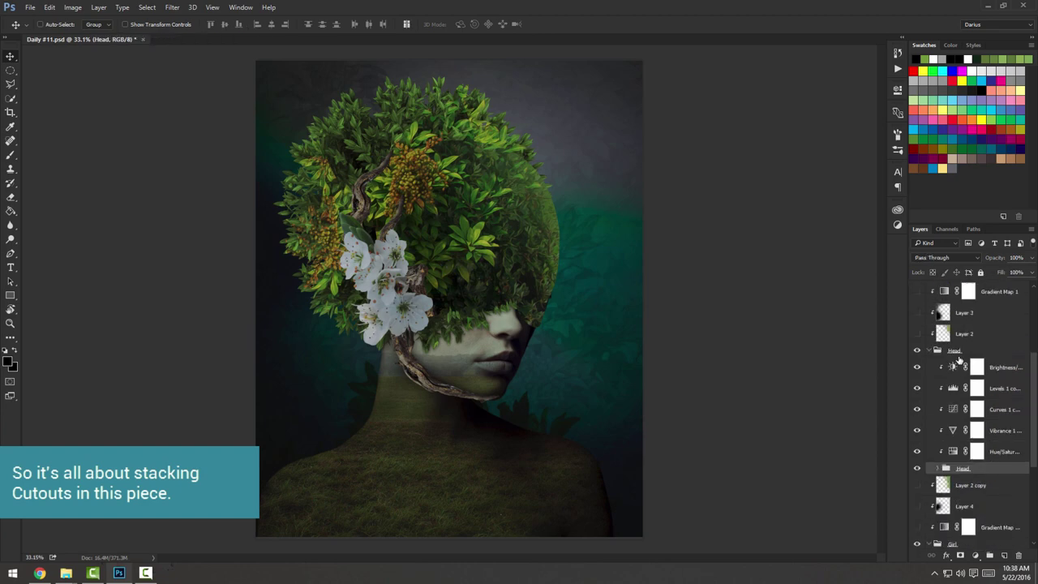
click(918, 350)
scroll(502, 259, down, 2)
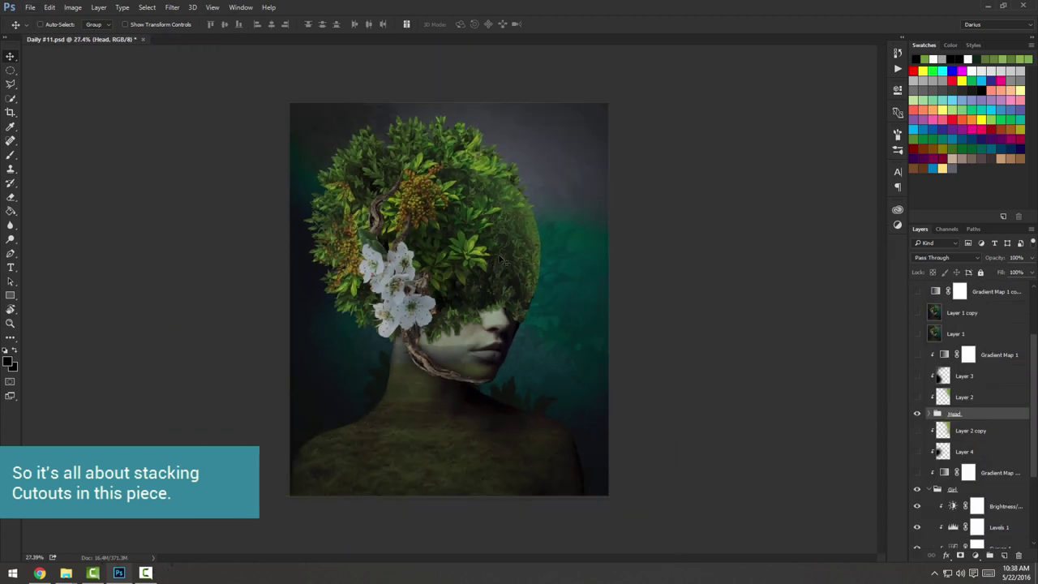
scroll(464, 291, up, 2)
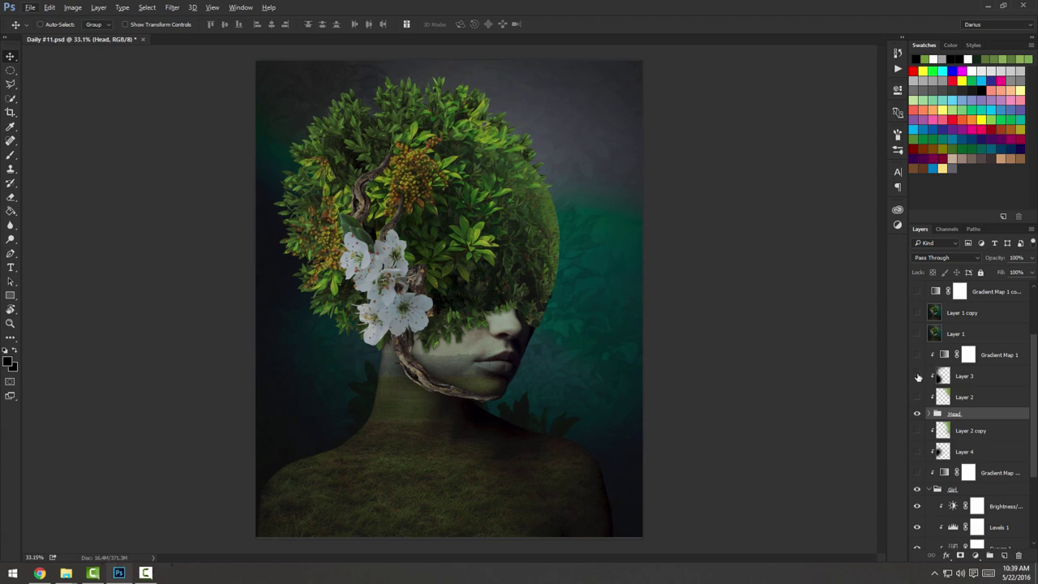
Show and select Layer 3, try a large black brush stroke over the shadowed side of the head, and undo it.
click(965, 378)
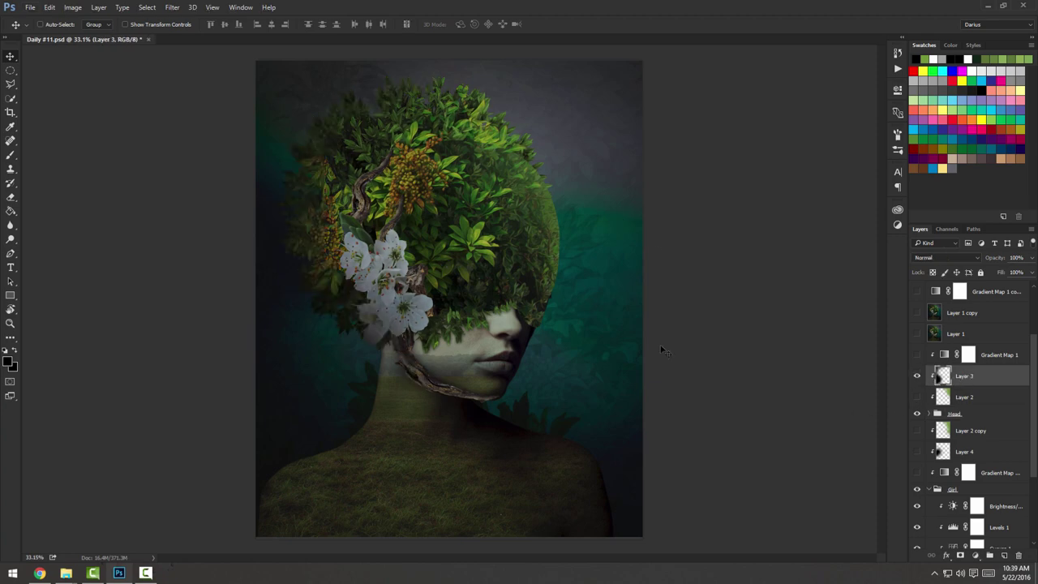
click(12, 156)
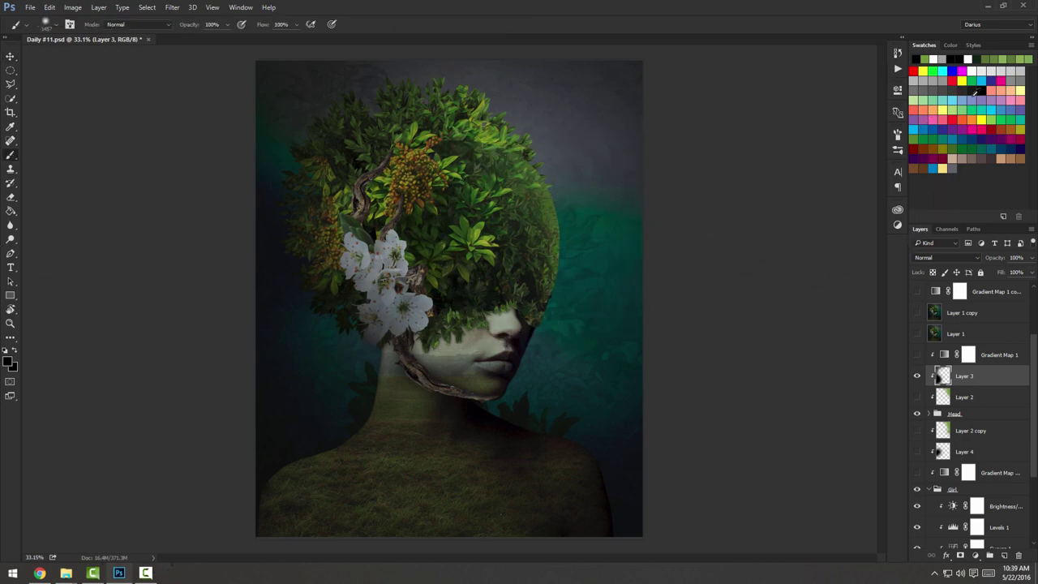
click(983, 84)
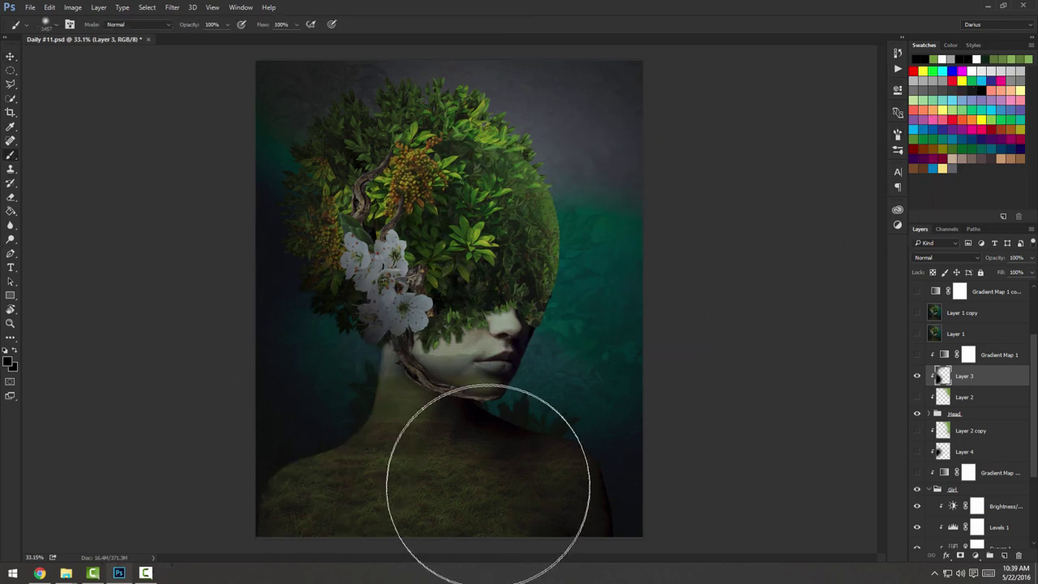
drag(284, 334, 224, 244)
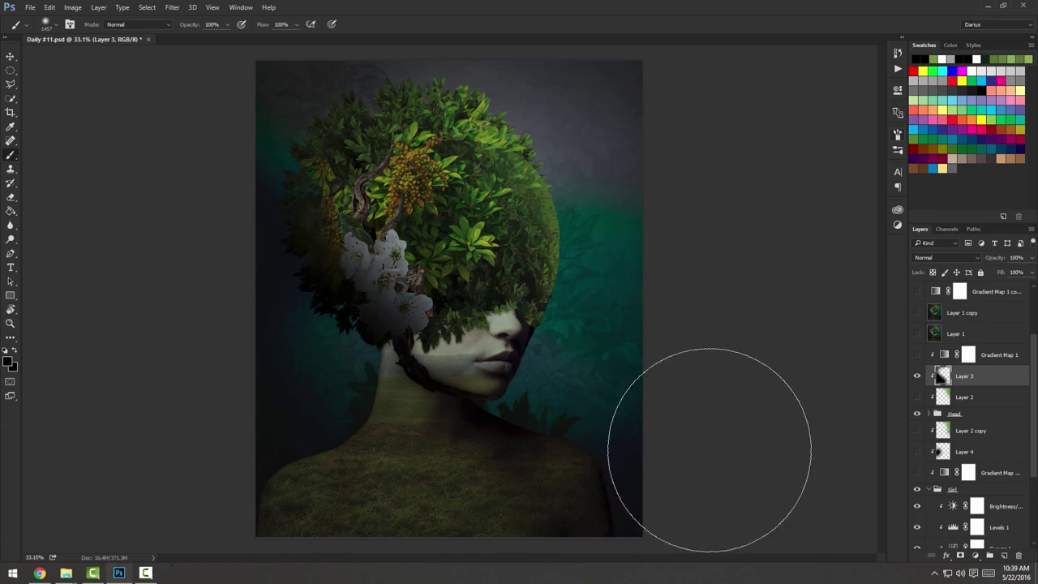
key(ctrl+z)
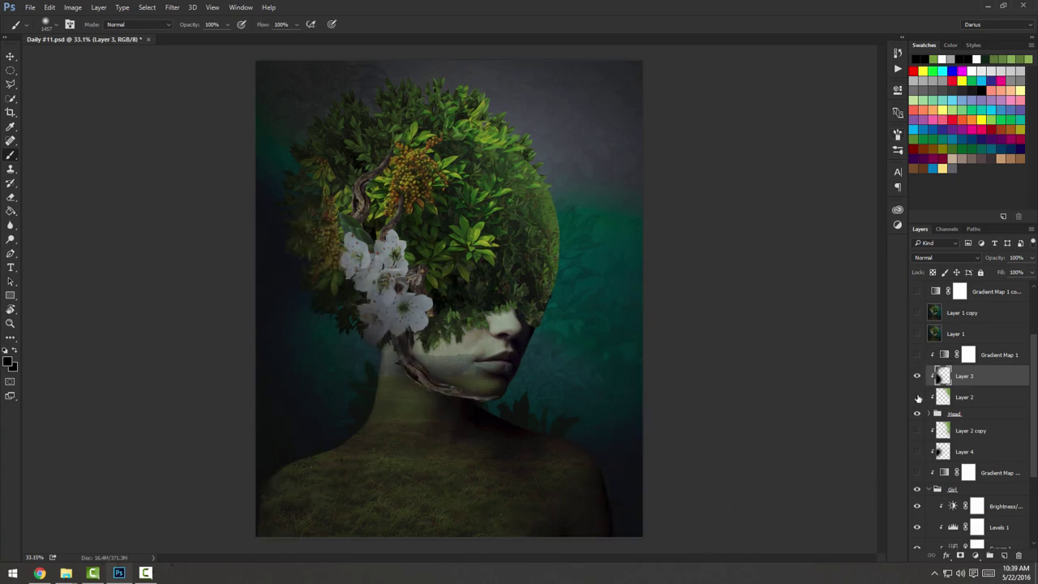
Show and select Layer 2, and sample a green from the brightly lit leaves for the Brush.
click(956, 398)
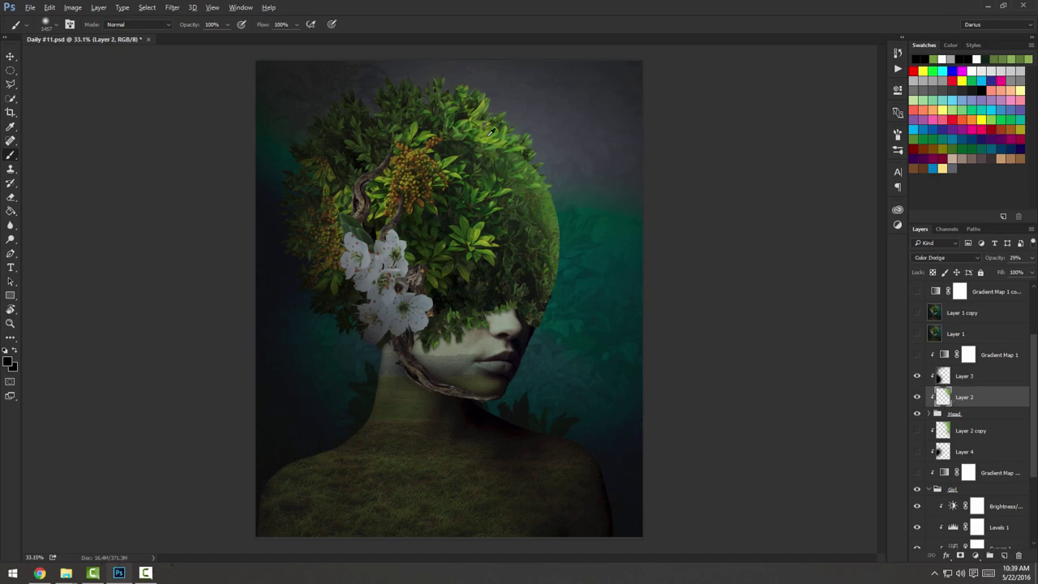
alt+click(491, 132)
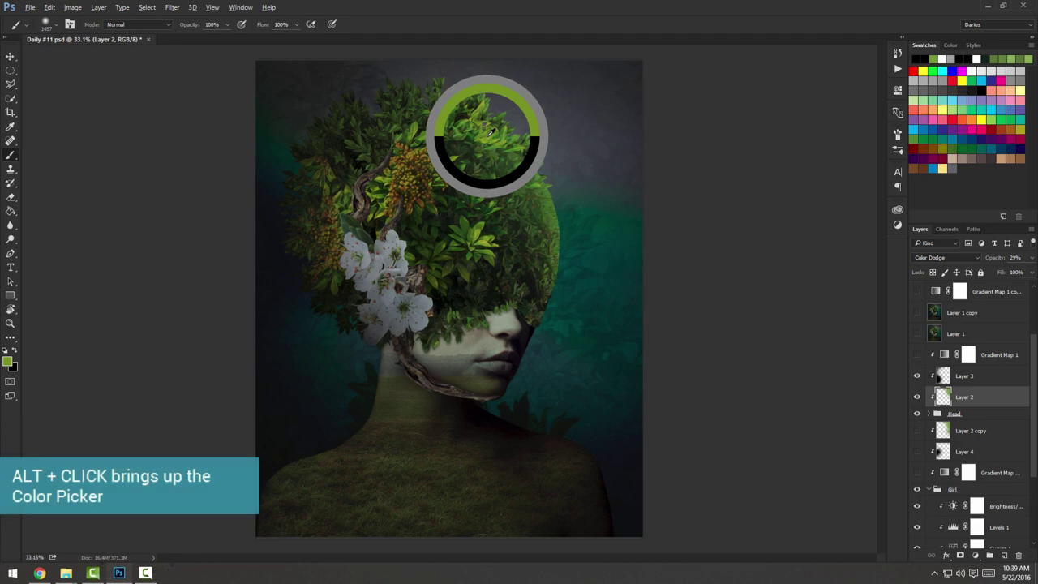
drag(491, 131, 549, 192)
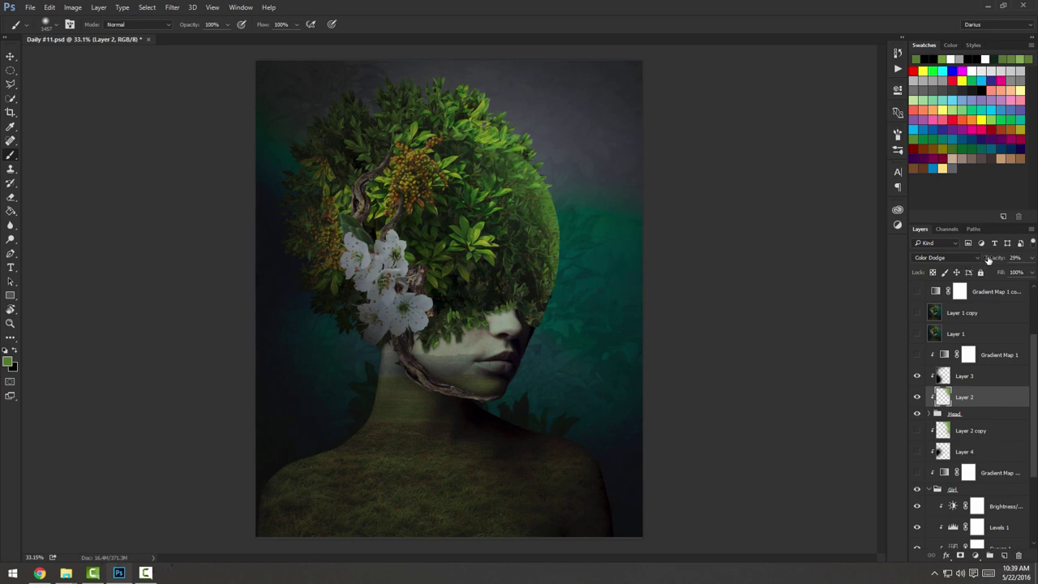
Try a higher opacity on the Color Dodge Layer 2 and return it to 29%.
drag(989, 260, 1023, 260)
key(Return)
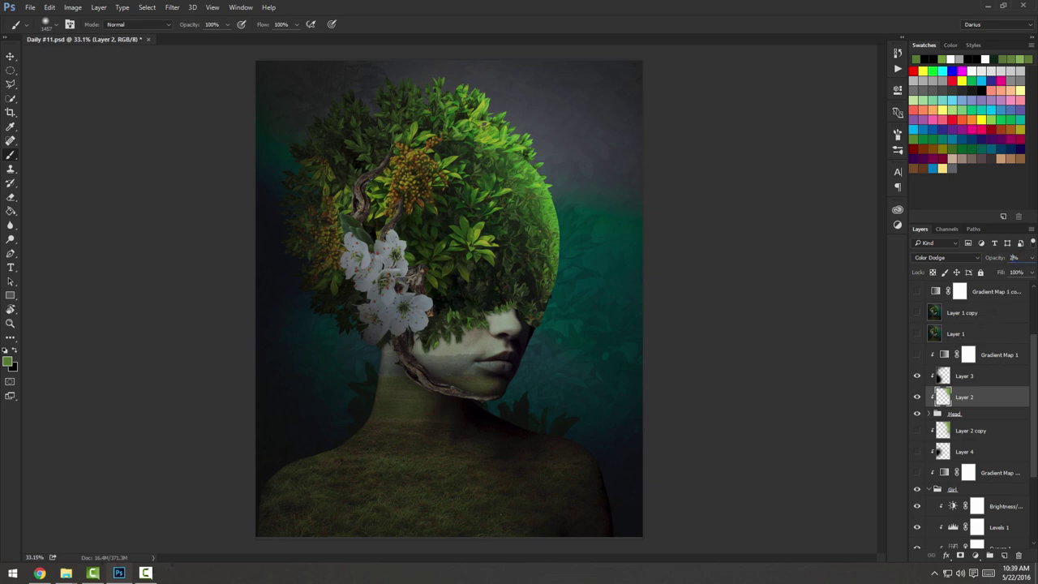
text(3)
key(Return)
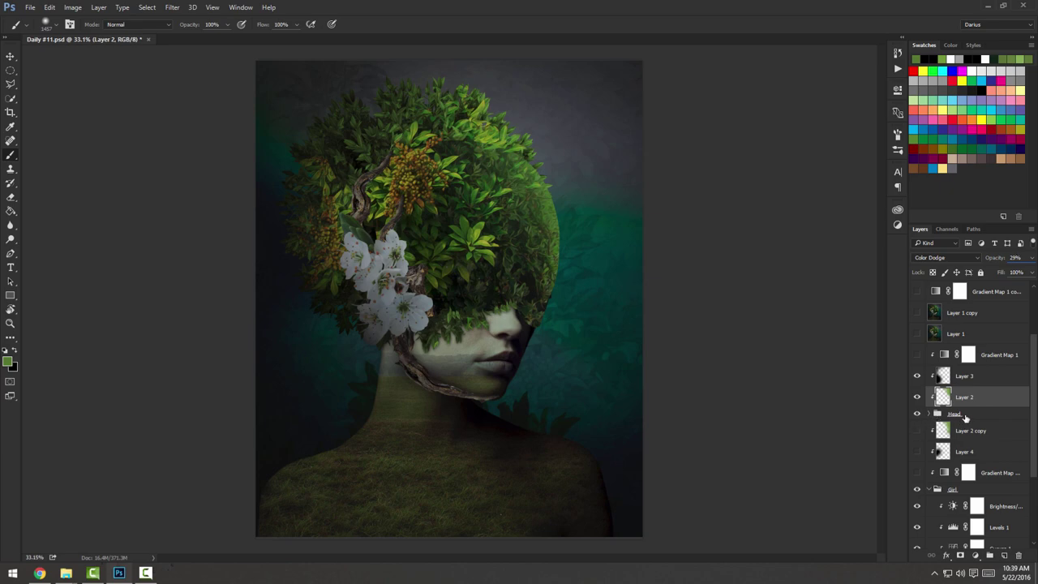
Label the Head group and its clipped Layer 2, Layer 3 and Gradient Map 1 layers with the Violet color.
click(951, 415)
right_click(989, 417)
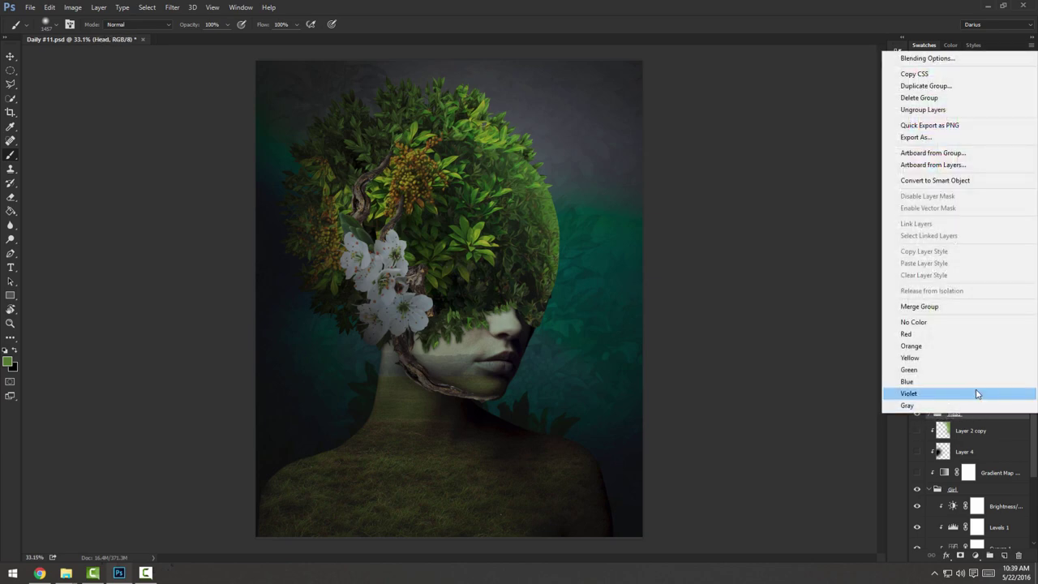
click(977, 394)
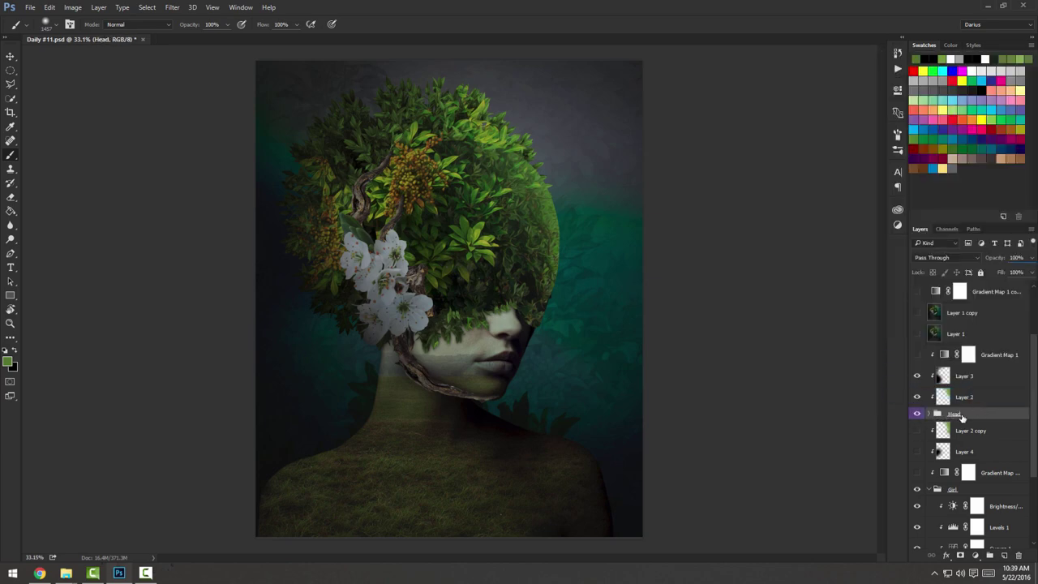
click(981, 398)
shift+click(986, 376)
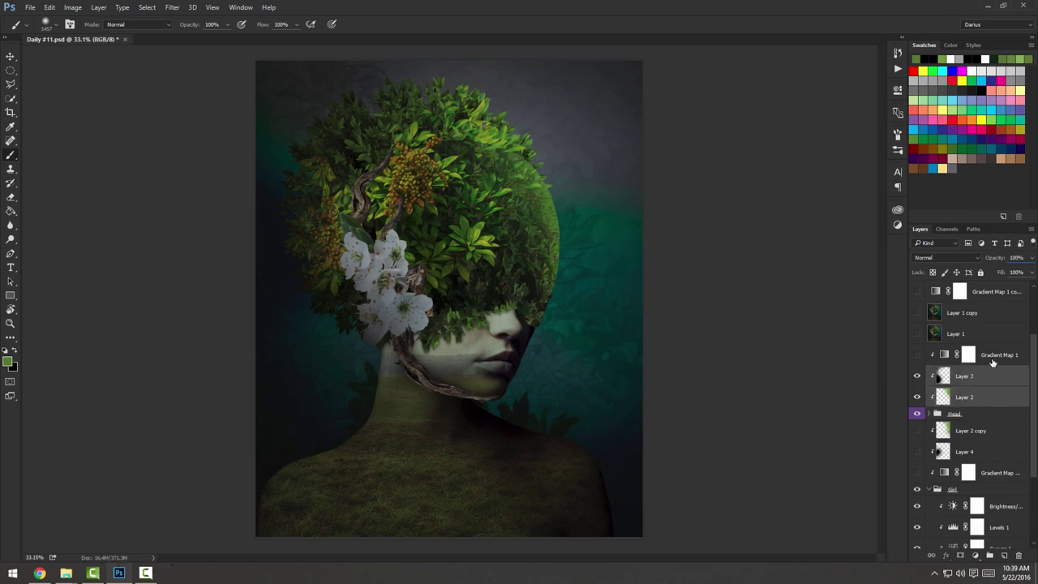
shift+click(994, 357)
right_click(994, 359)
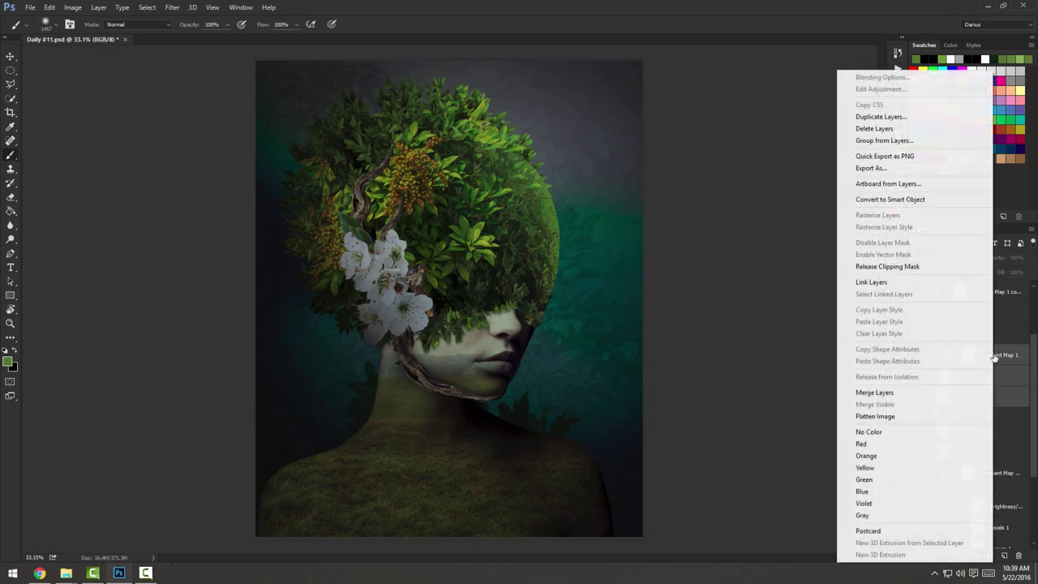
click(864, 503)
Show the Gradient Map 1 layer above Layer 3 and examine its black-to-green gradient in the Gradient Editor.
click(997, 359)
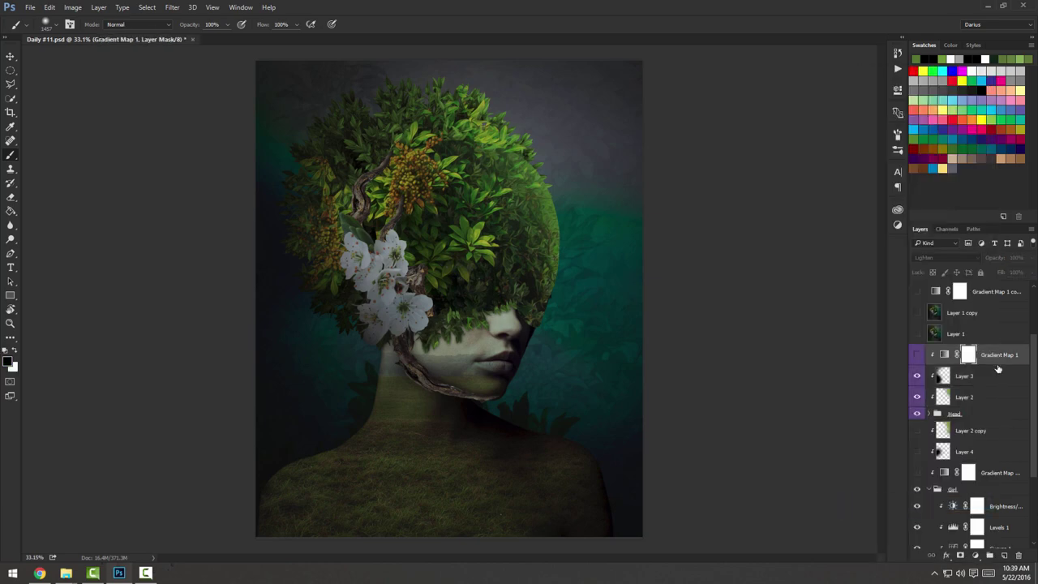
click(917, 356)
double_click(945, 355)
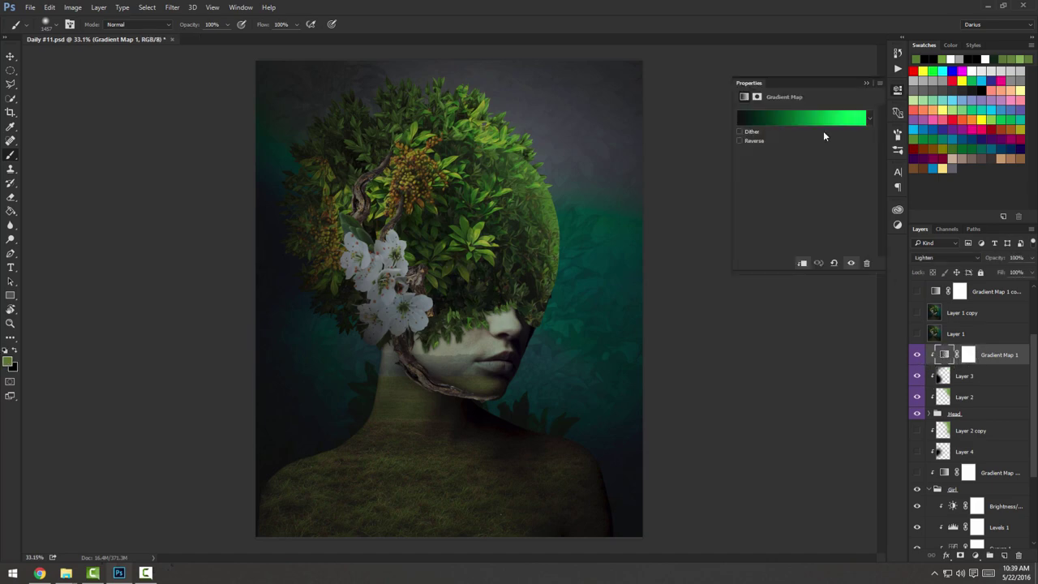
click(798, 124)
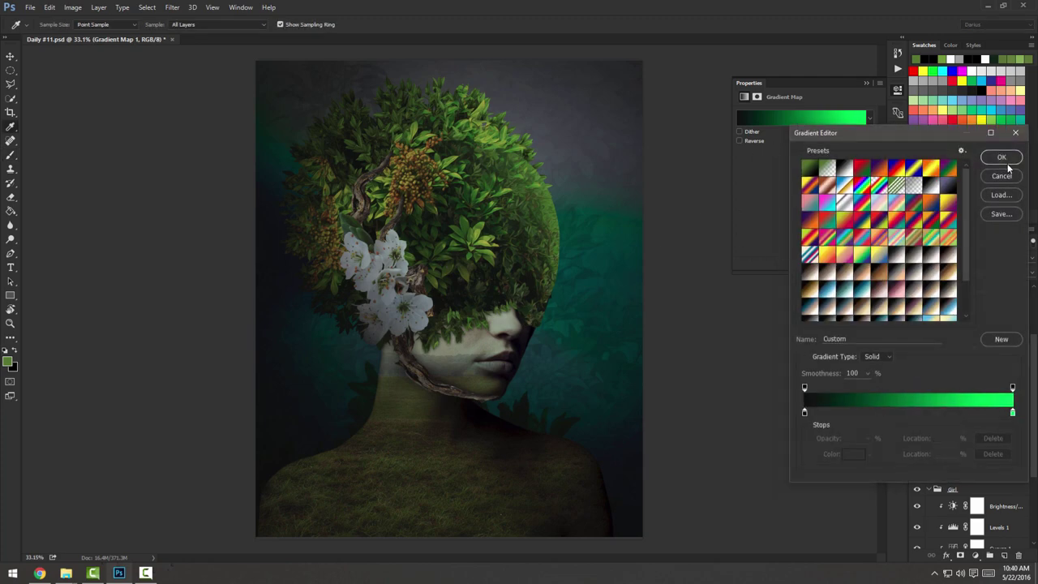
click(1006, 178)
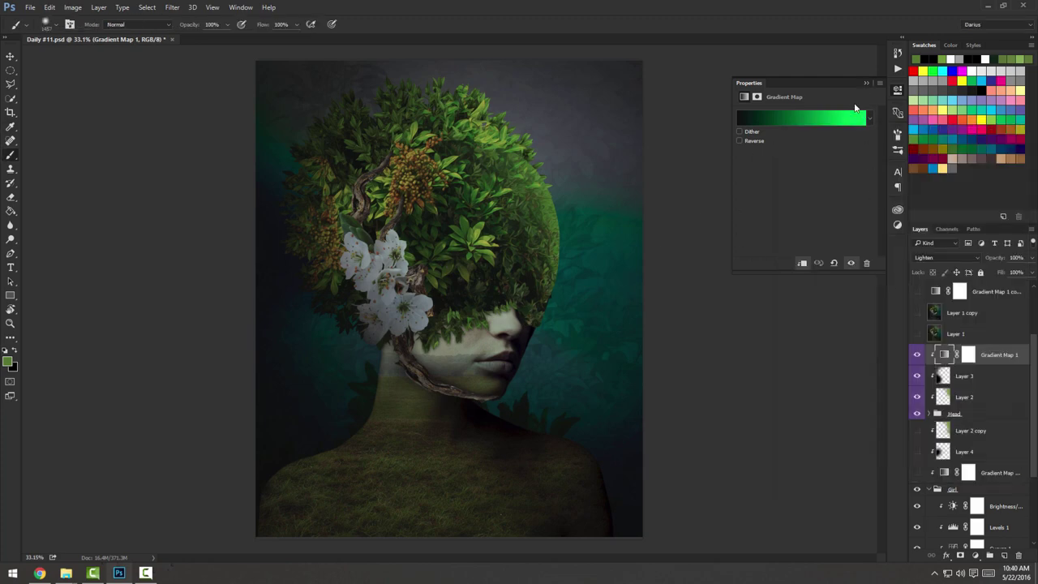
click(864, 83)
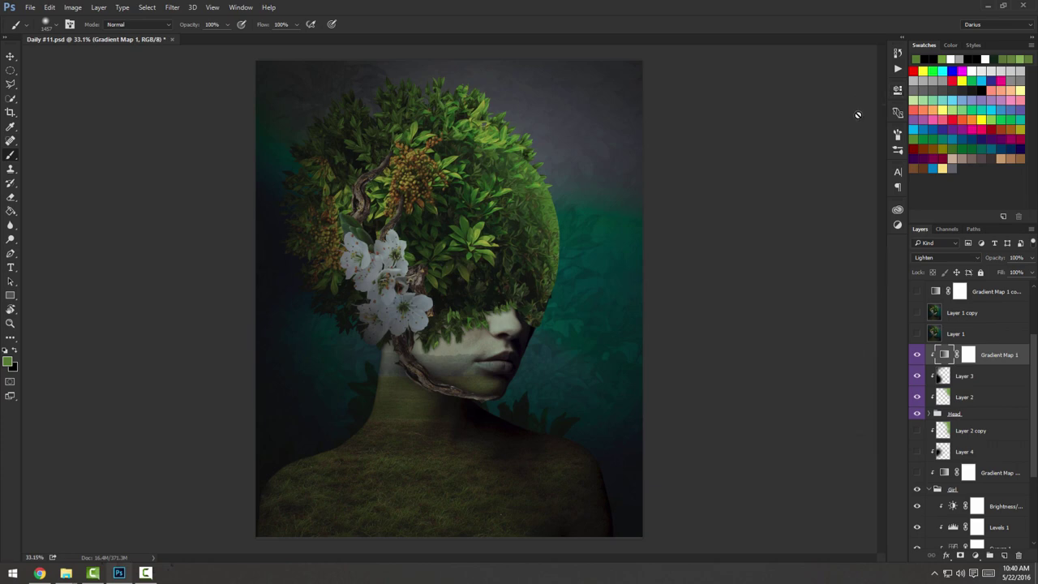
click(976, 558)
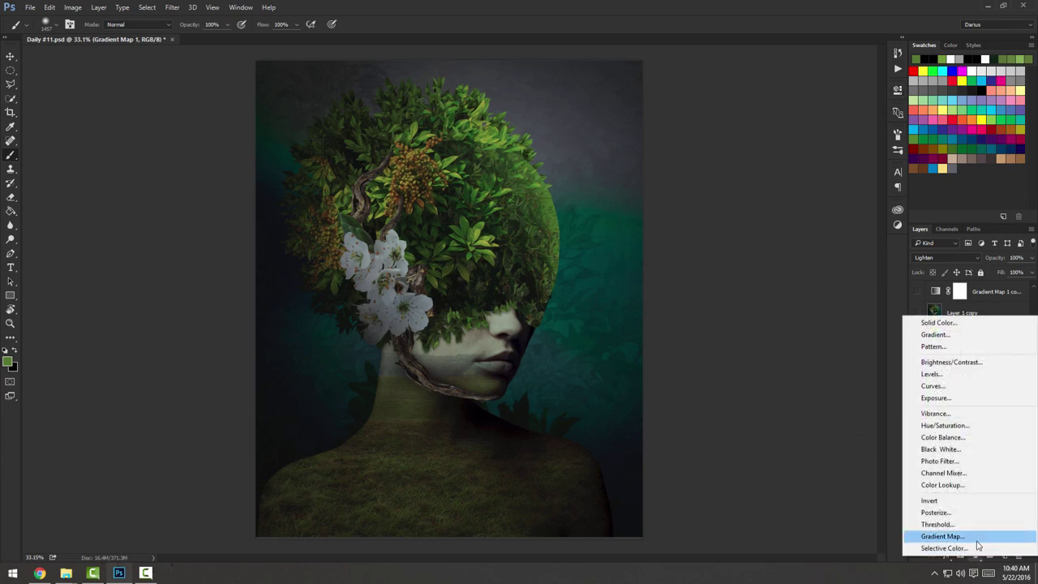
key(Escape)
Show the Gradient Map 1 copy clipped to the Girl group and inspect the color of its gradient's dark stop.
click(917, 367)
double_click(945, 369)
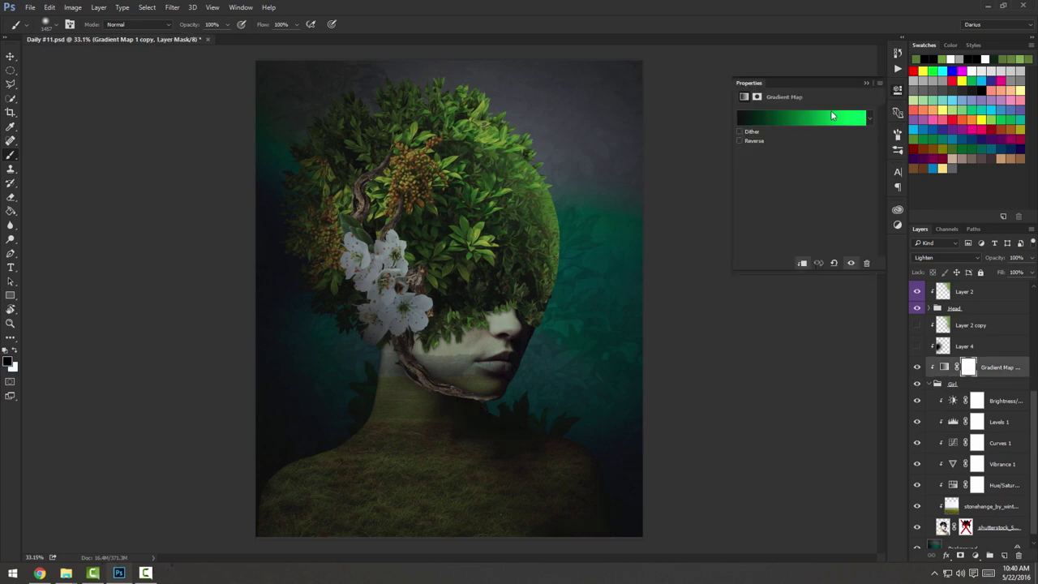
click(809, 120)
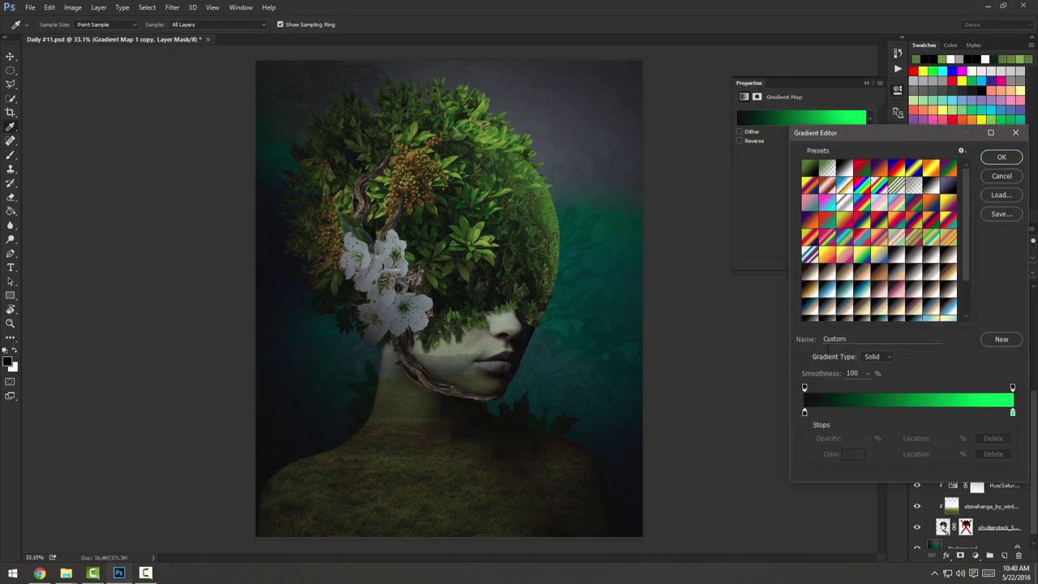
click(804, 412)
click(851, 454)
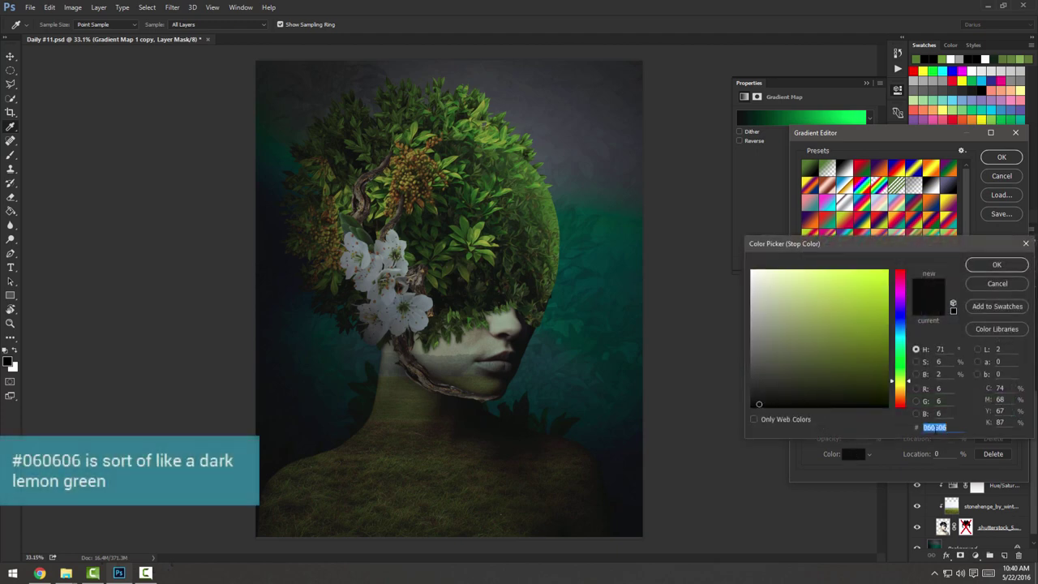
click(999, 283)
click(998, 177)
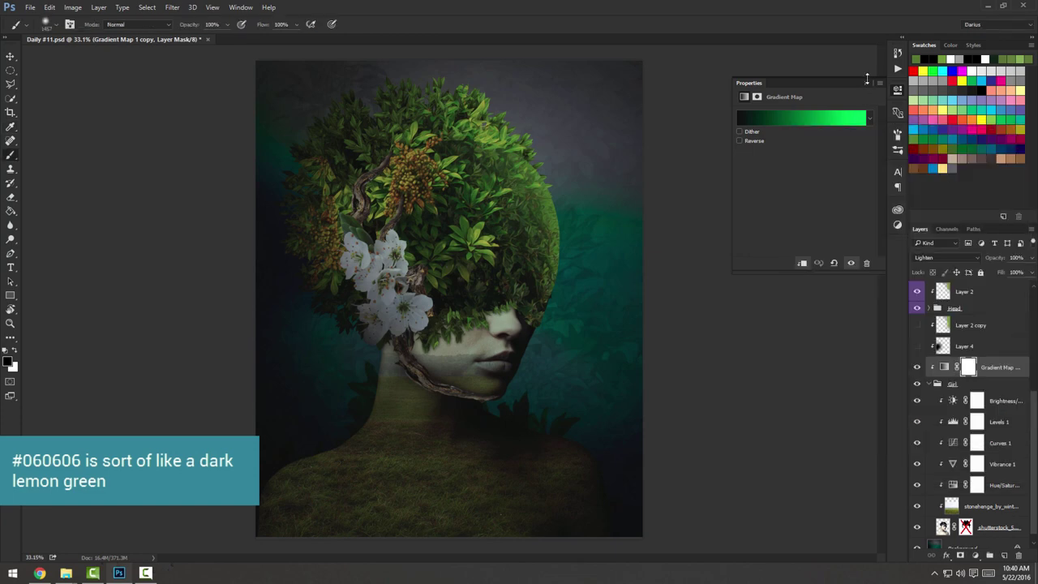
Toggle the Gradient Map 1 copy off and on to compare the shadows along the neck and shoulder.
scroll(558, 452, up, 3)
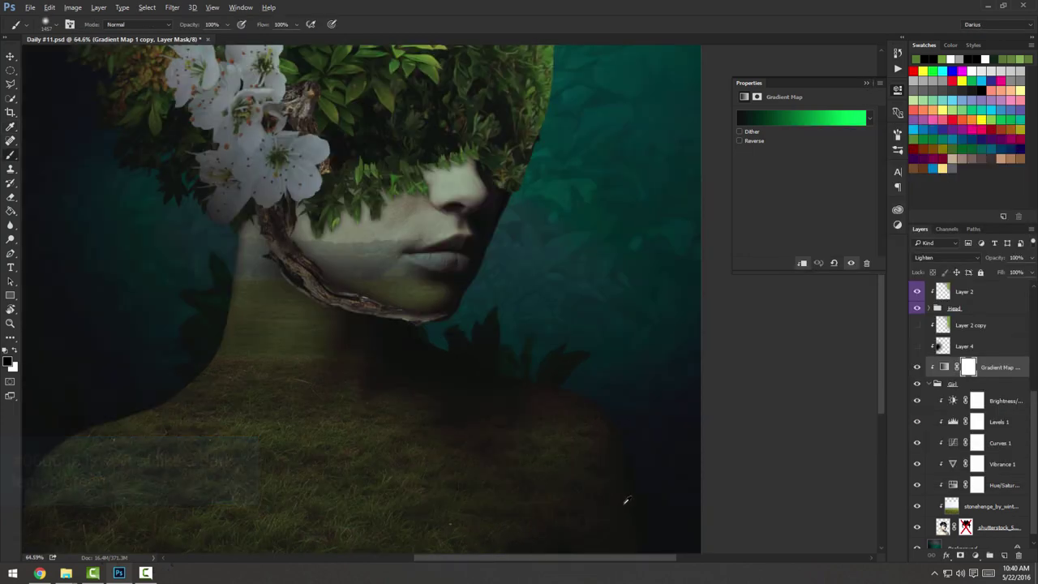
drag(637, 510, 613, 407)
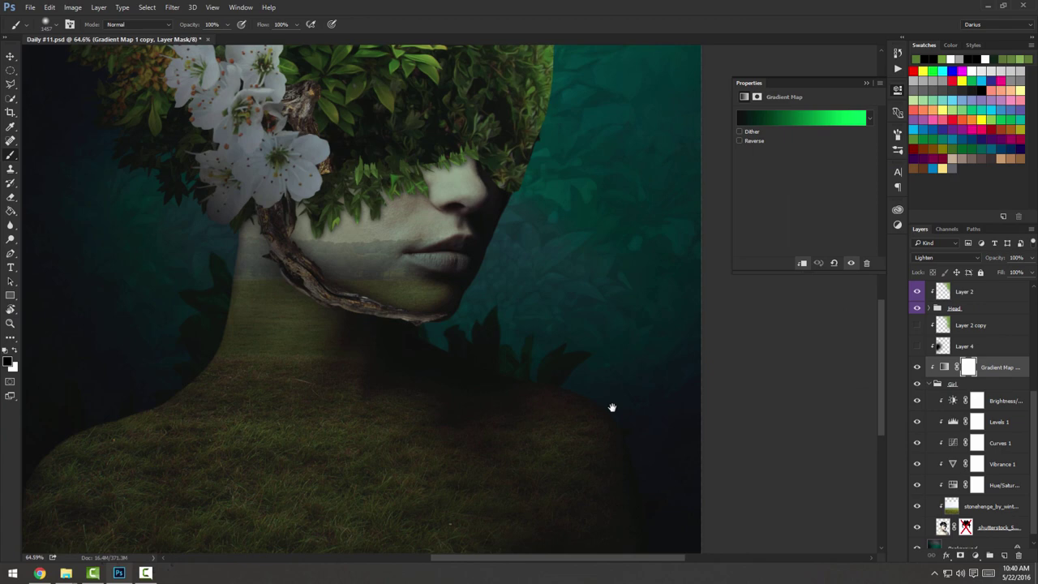
scroll(619, 371, down, 5)
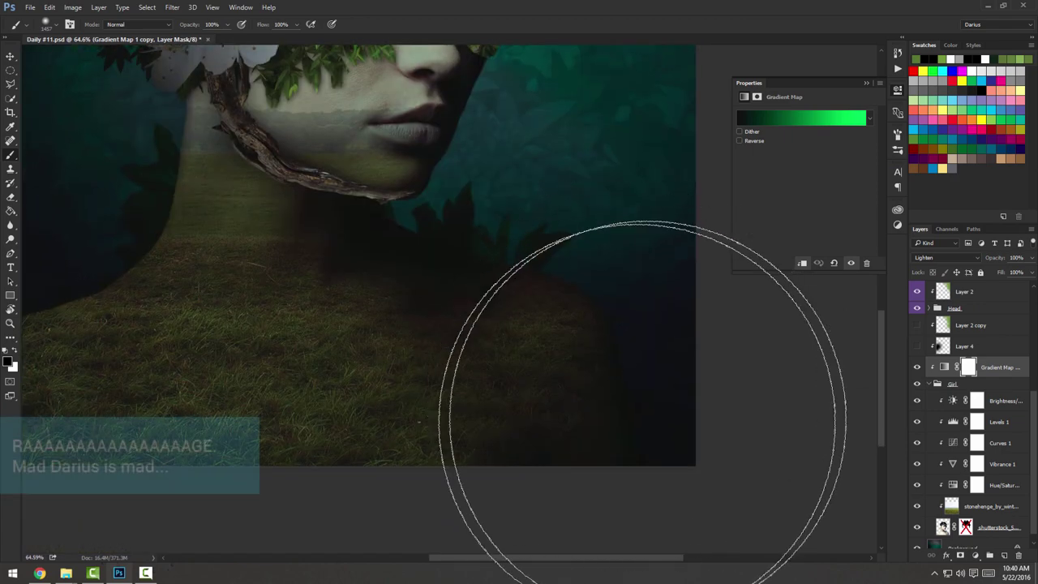
click(1006, 369)
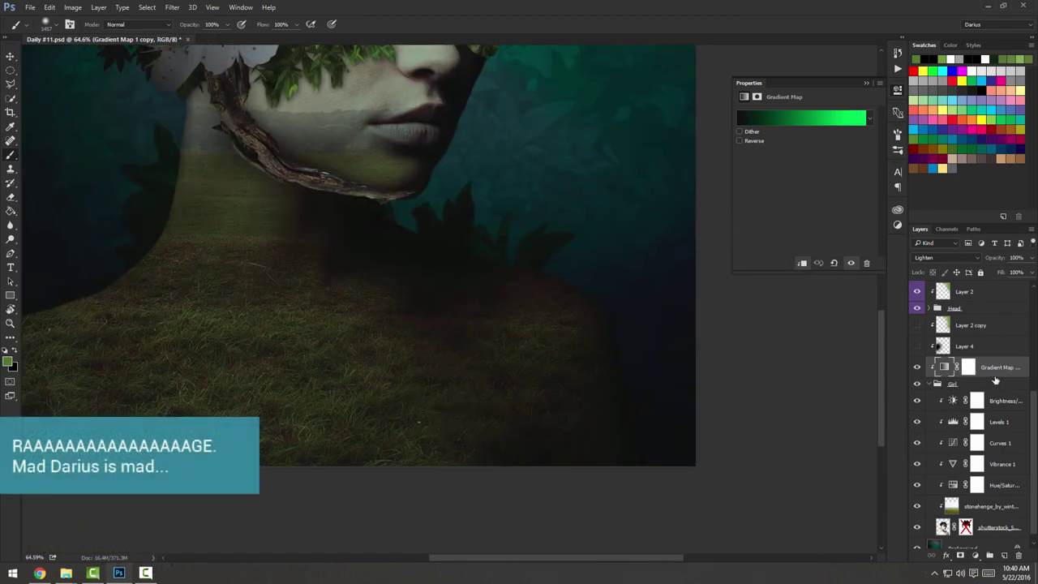
click(917, 368)
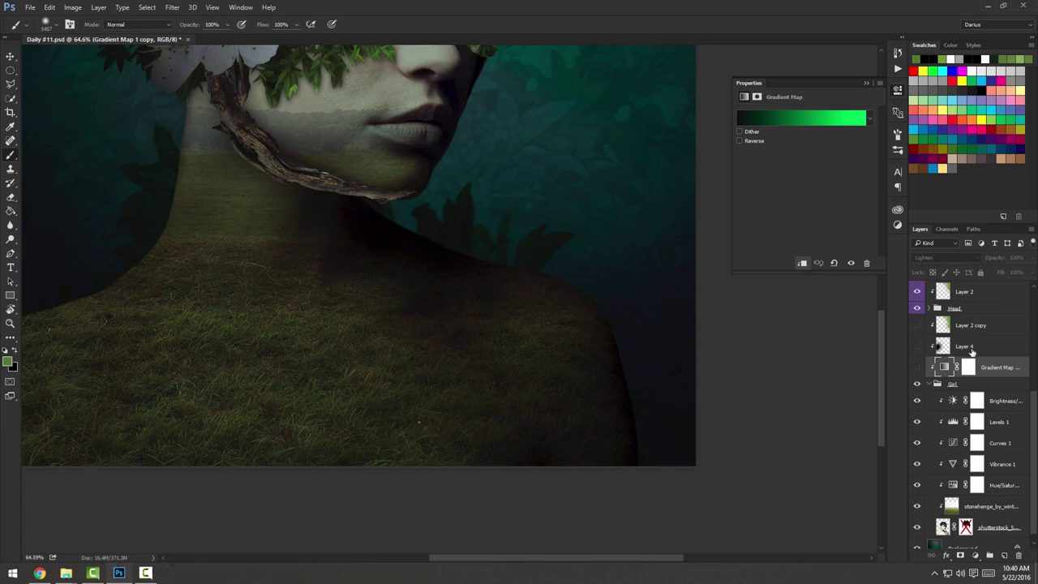
click(917, 366)
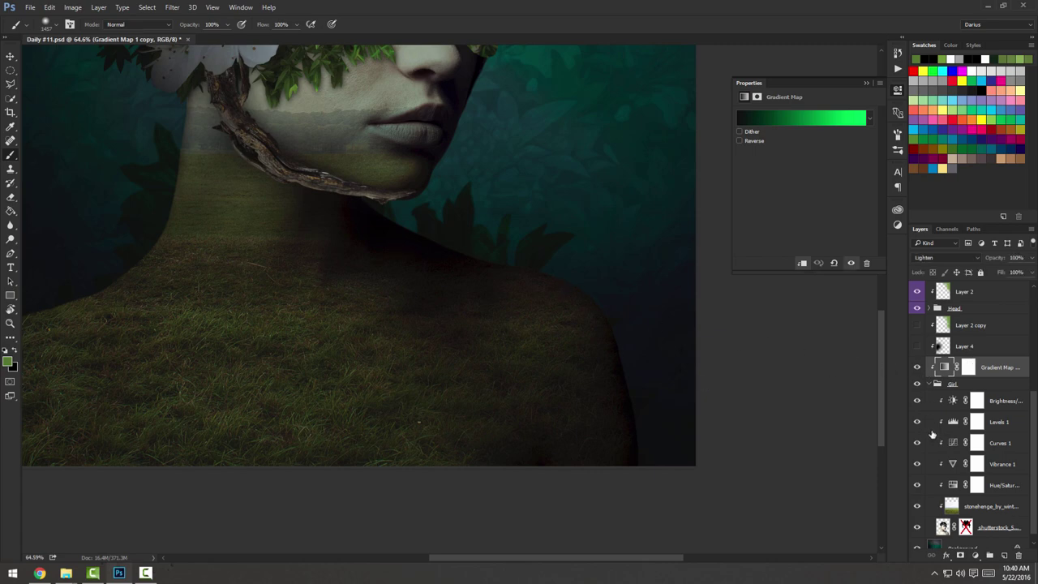
click(413, 258)
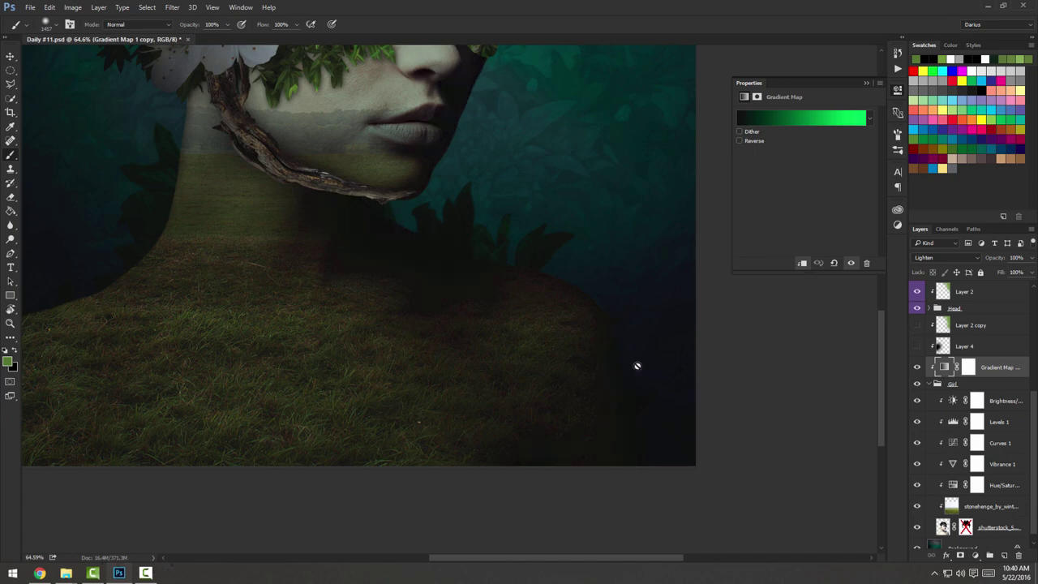
click(866, 84)
key(super)
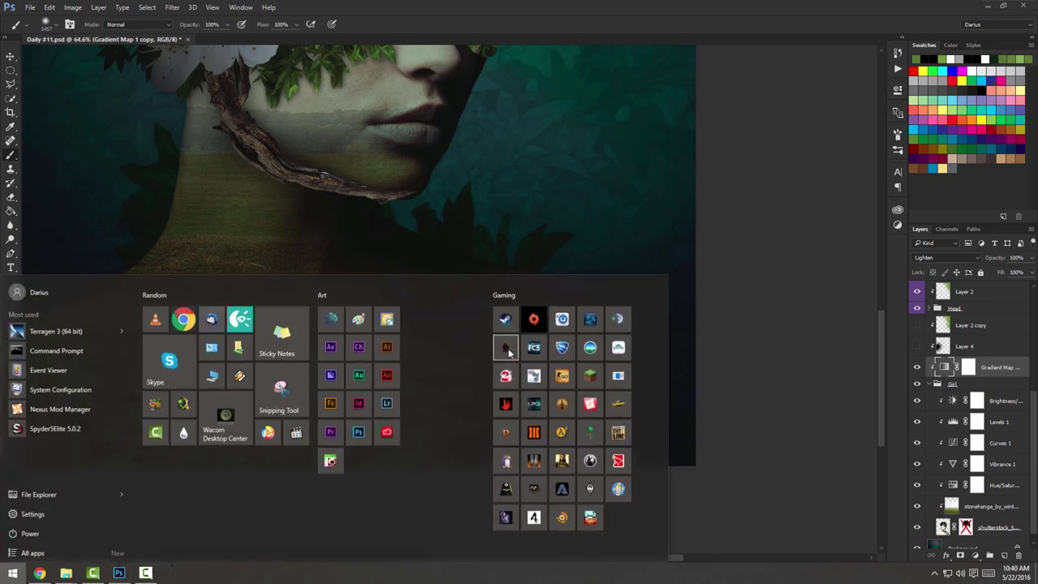
key(Escape)
scroll(399, 354, down, 1)
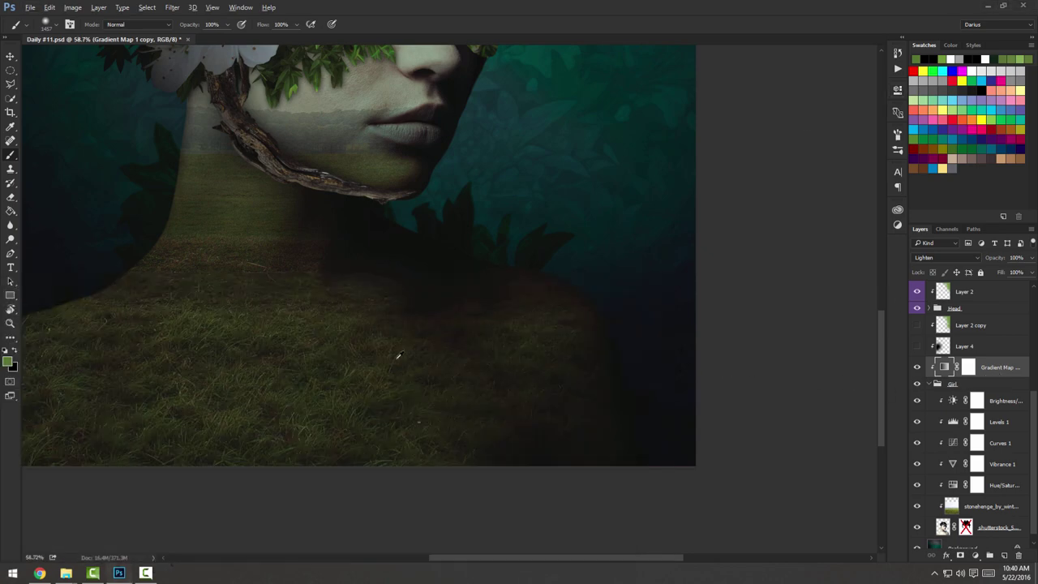
Show Layer 4 and Layer 2 copy, the shading and highlight layers clipped to the Girl group.
key(ctrl+0)
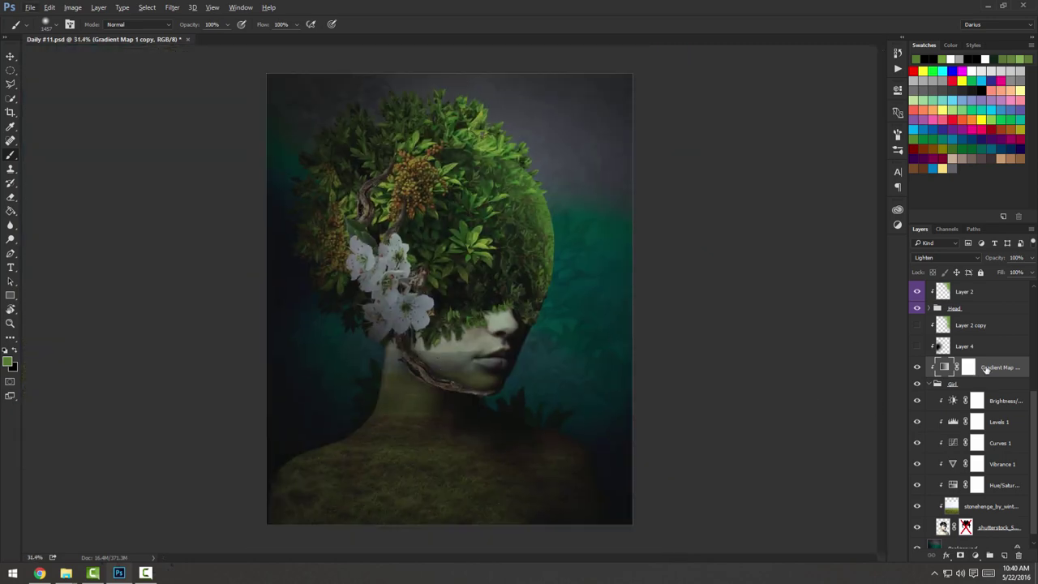
click(918, 347)
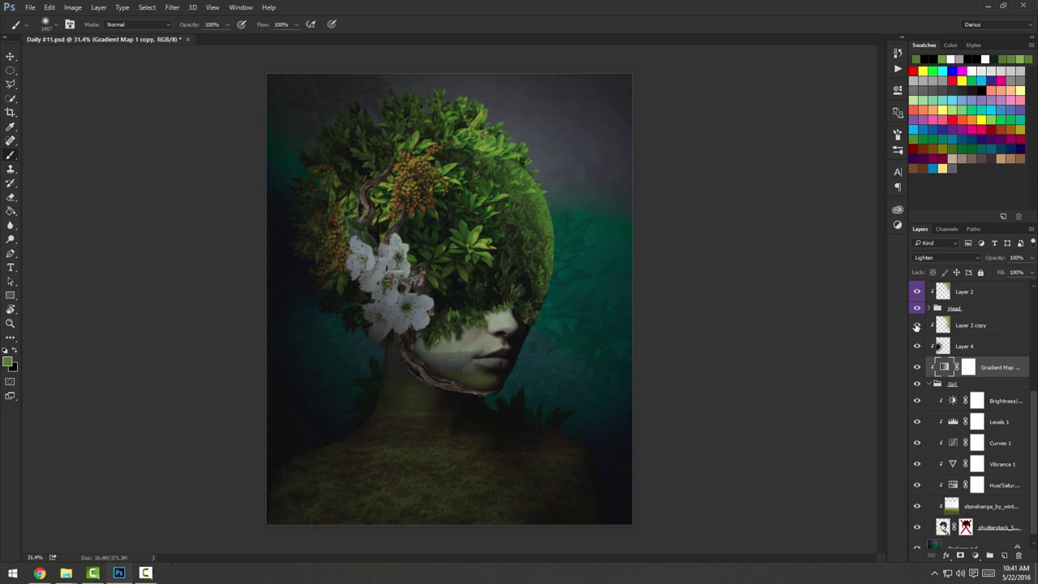
click(972, 327)
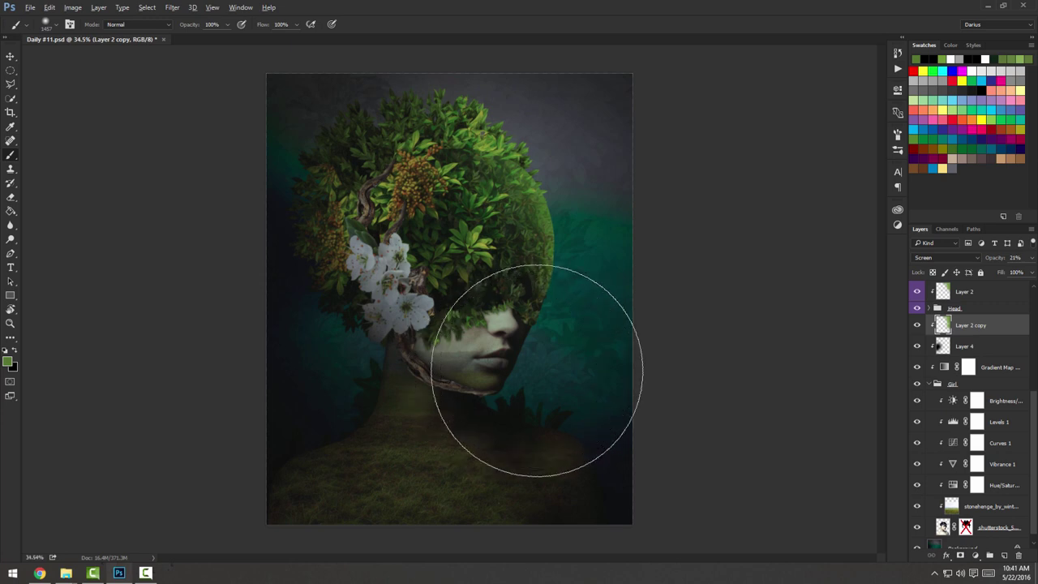
scroll(531, 369, up, 1)
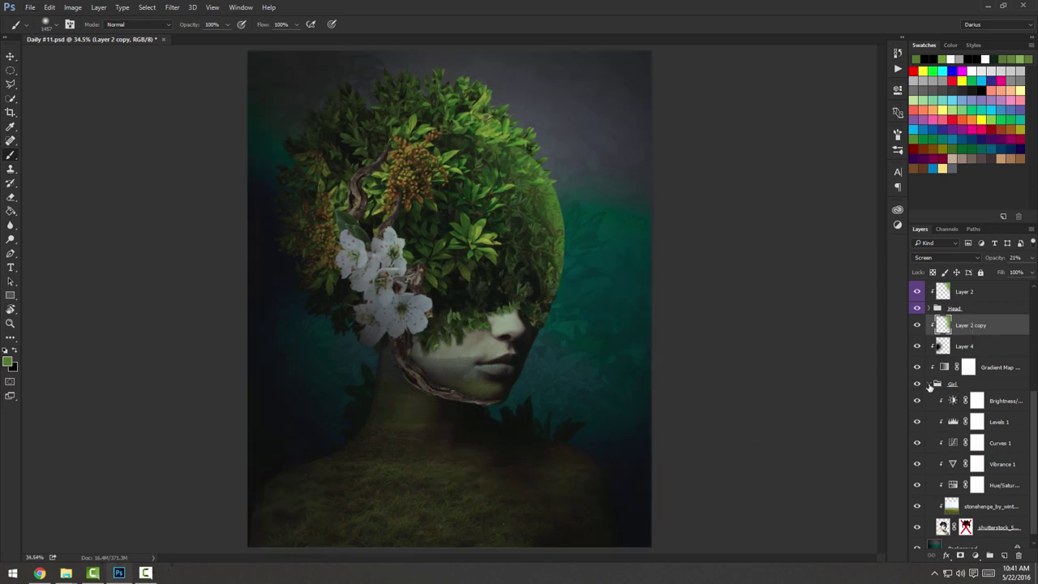
Review the Background layer and the adjustment layers inside the Girl group, leaving the group collapsed.
click(930, 386)
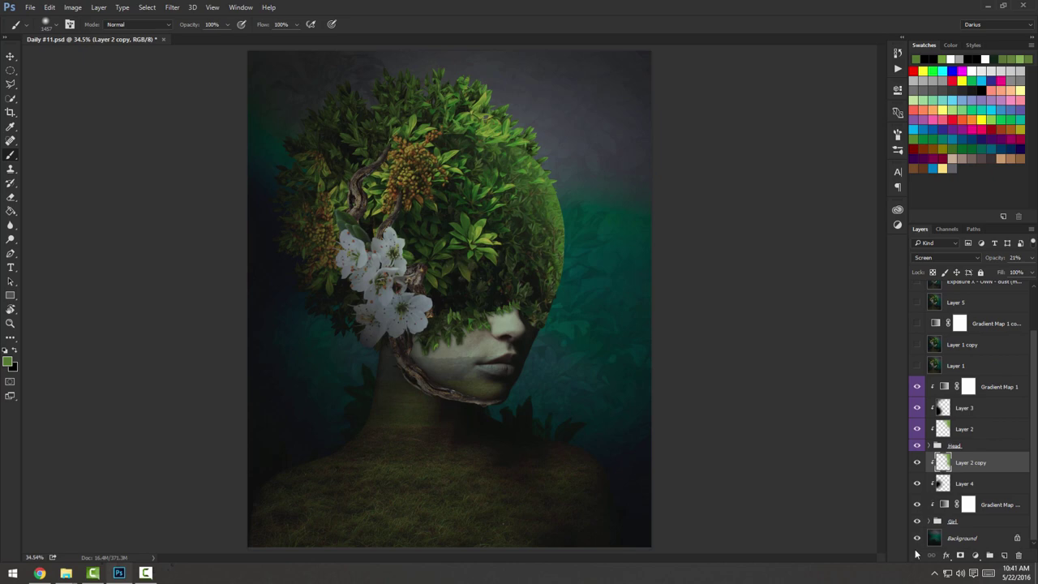
click(935, 540)
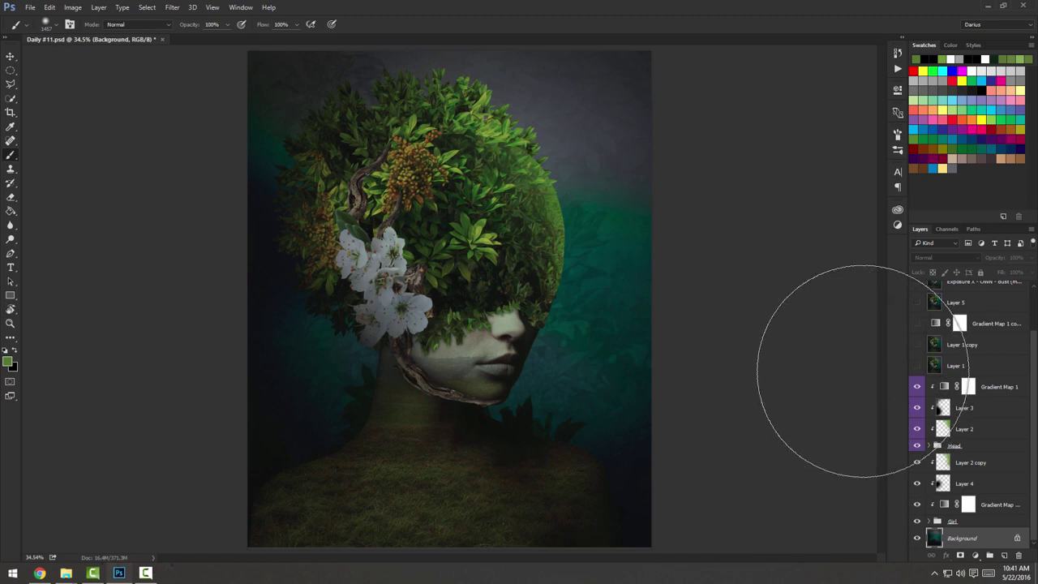
click(948, 520)
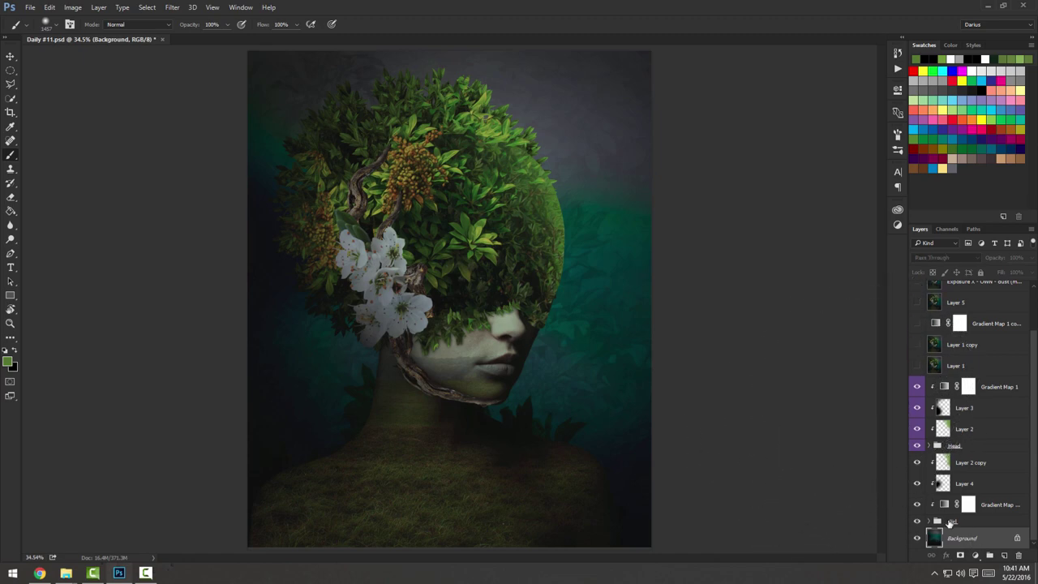
click(930, 522)
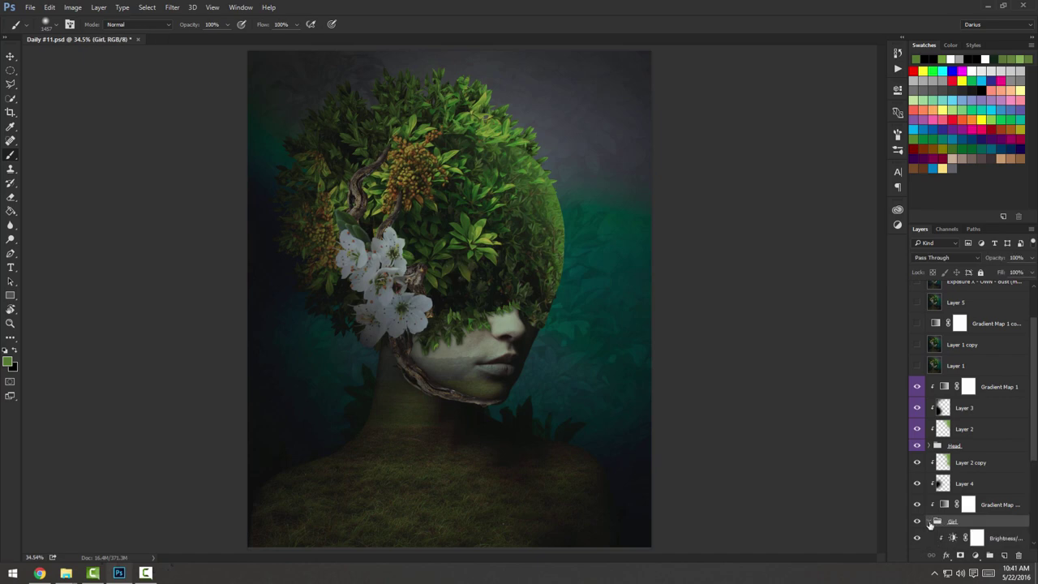
scroll(994, 487, down, 3)
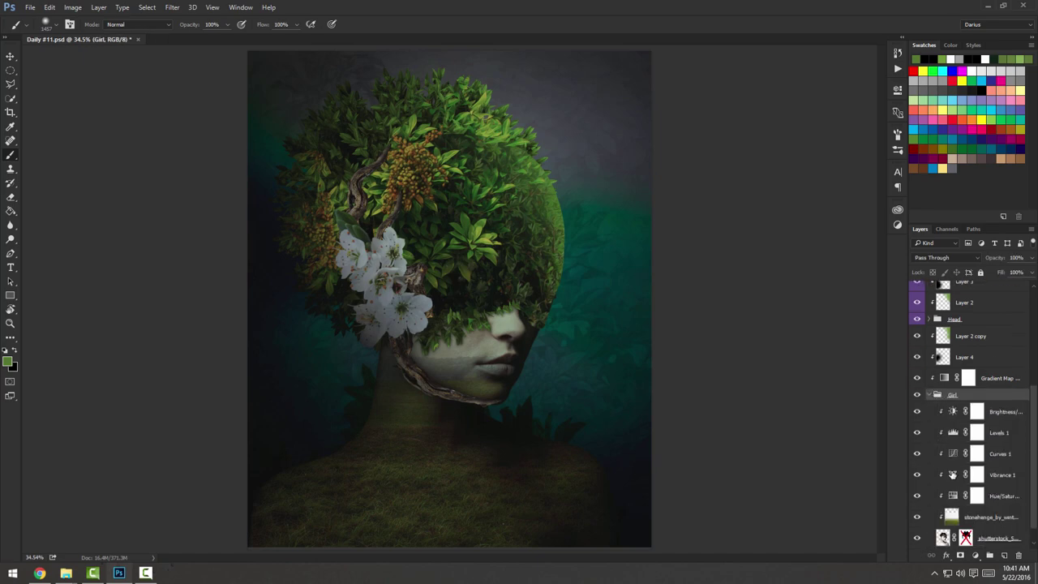
click(1006, 412)
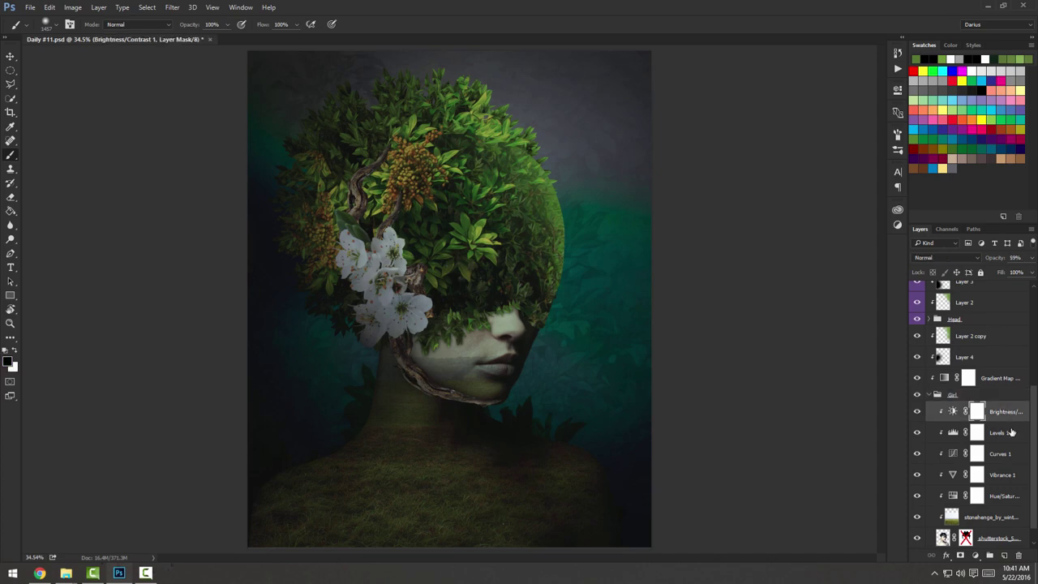
click(929, 394)
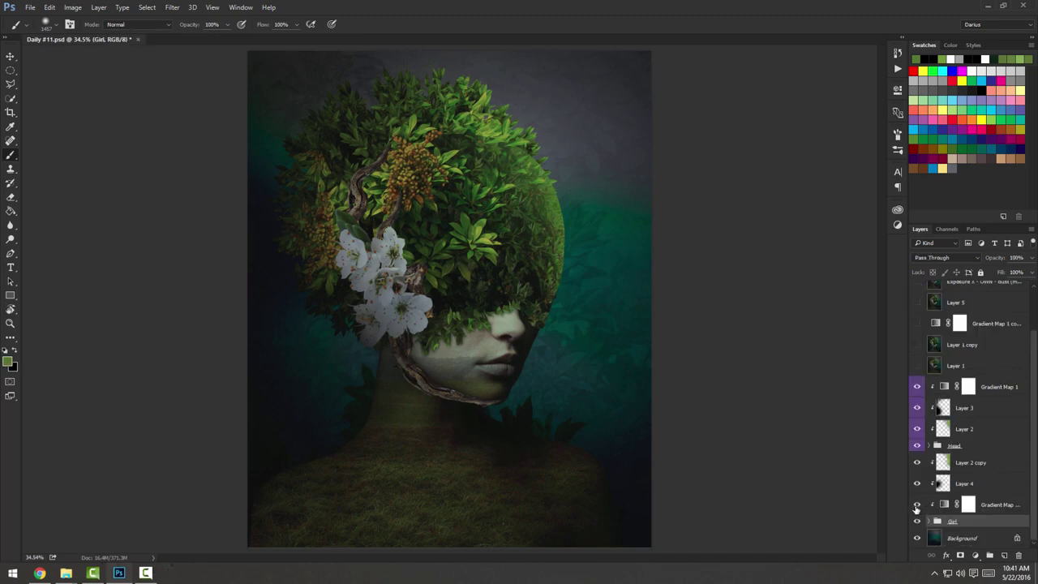
Inspect the gradient of the Gradient Map 1 copy, and toggle Layer 4 off and on to compare the body shading.
click(986, 505)
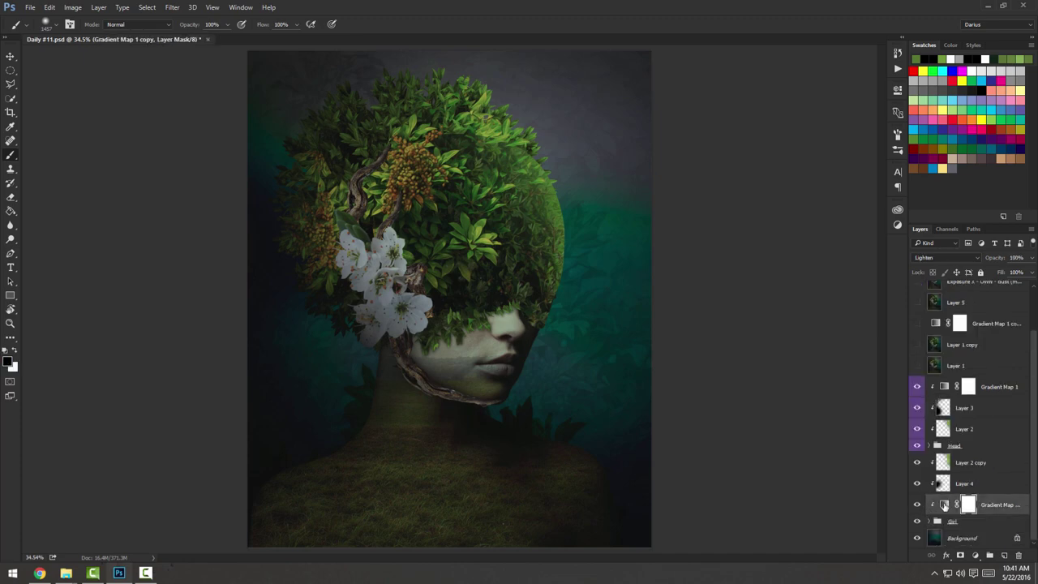
double_click(945, 504)
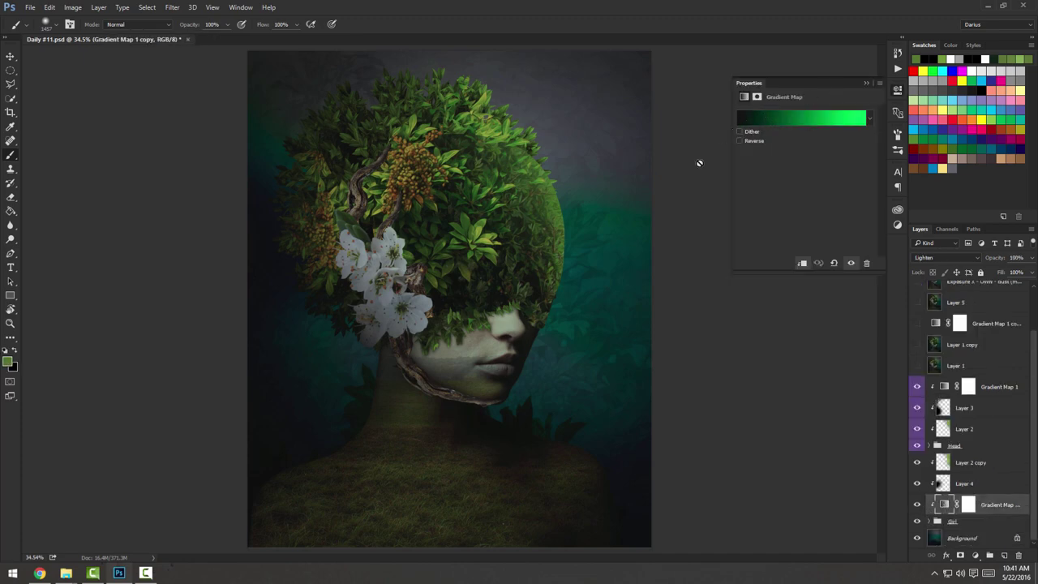
key(shift+alt+n)
click(999, 489)
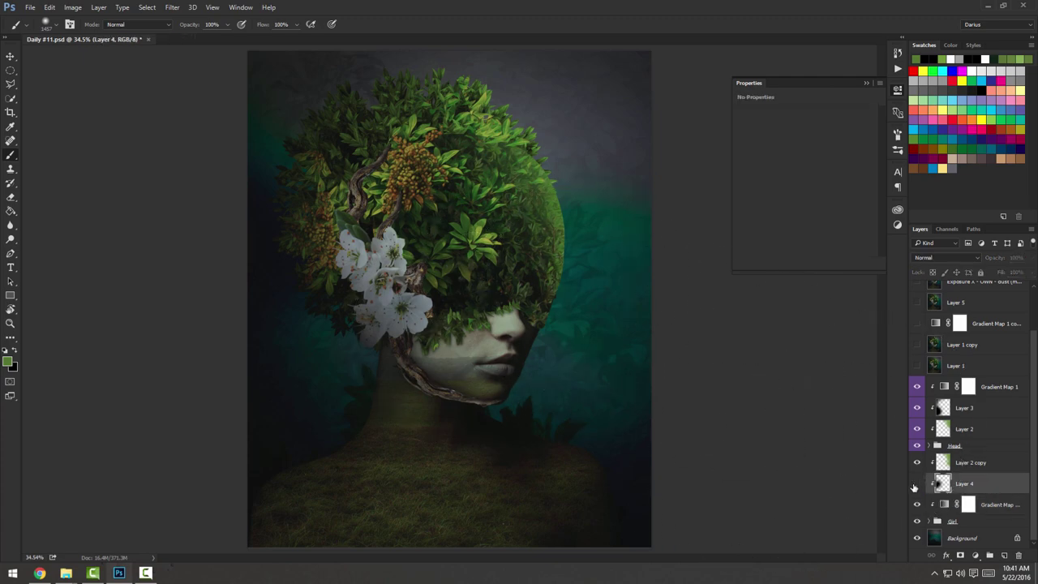
click(915, 485)
click(915, 485)
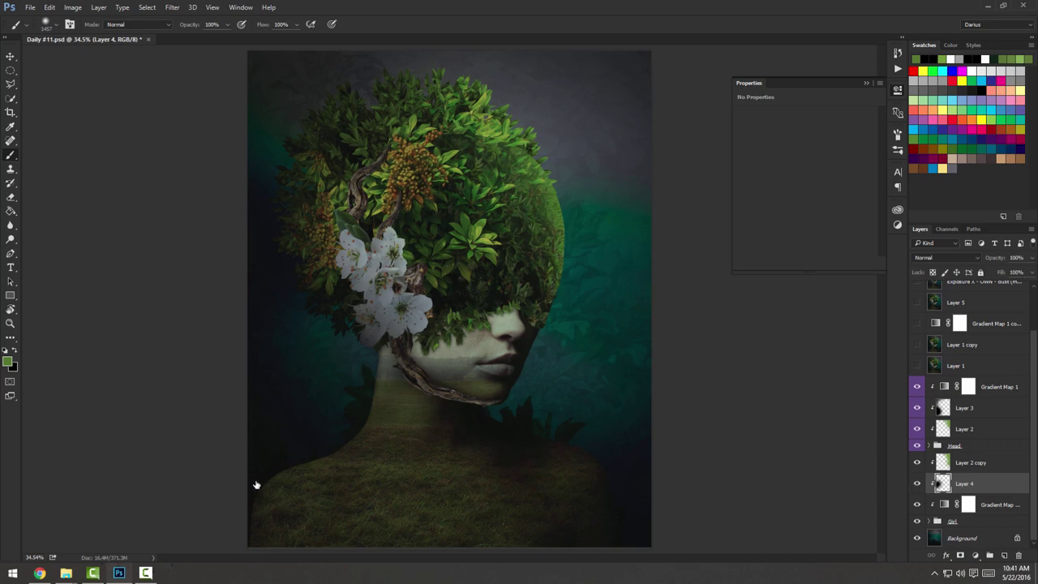
Toggle Layer 1 on and off to preview it above Gradient Map 1, and collapse the adjustment properties.
scroll(920, 425, up, 3)
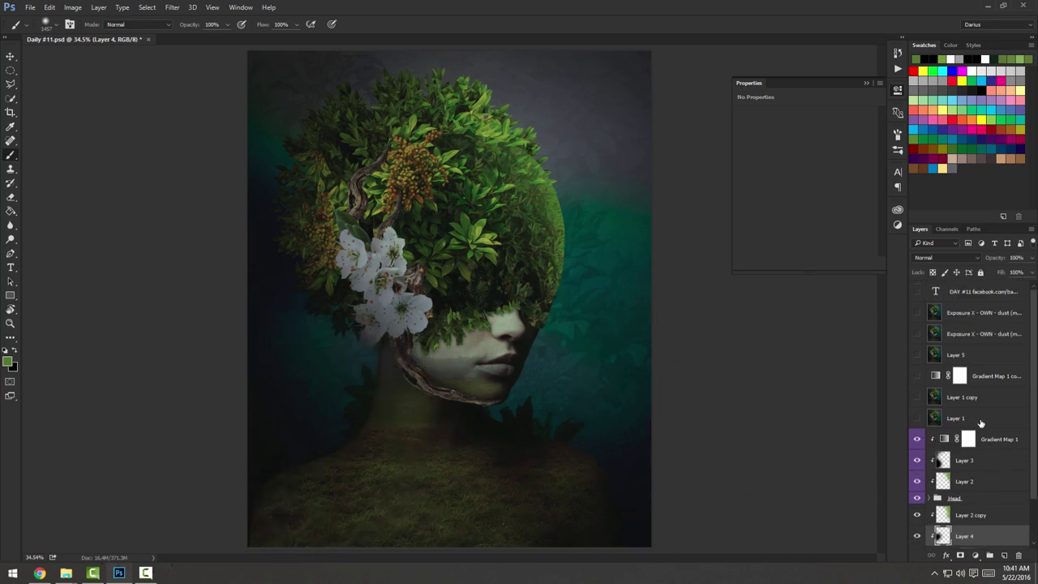
click(934, 418)
click(917, 419)
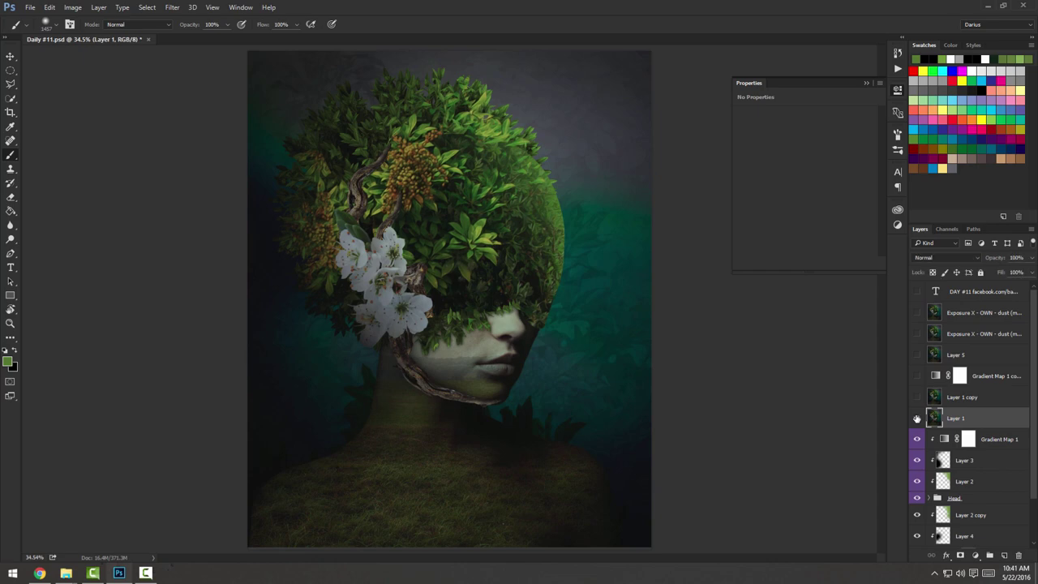
click(865, 83)
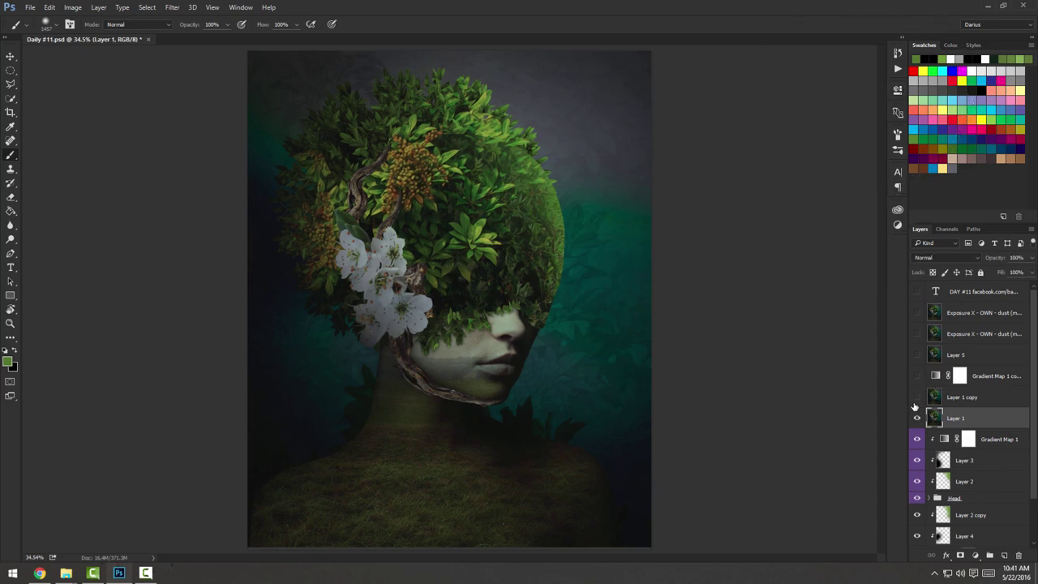
click(918, 417)
View the image at 100% and examine the leaf detail around the head and its upper-left foliage.
scroll(477, 212, up, 3)
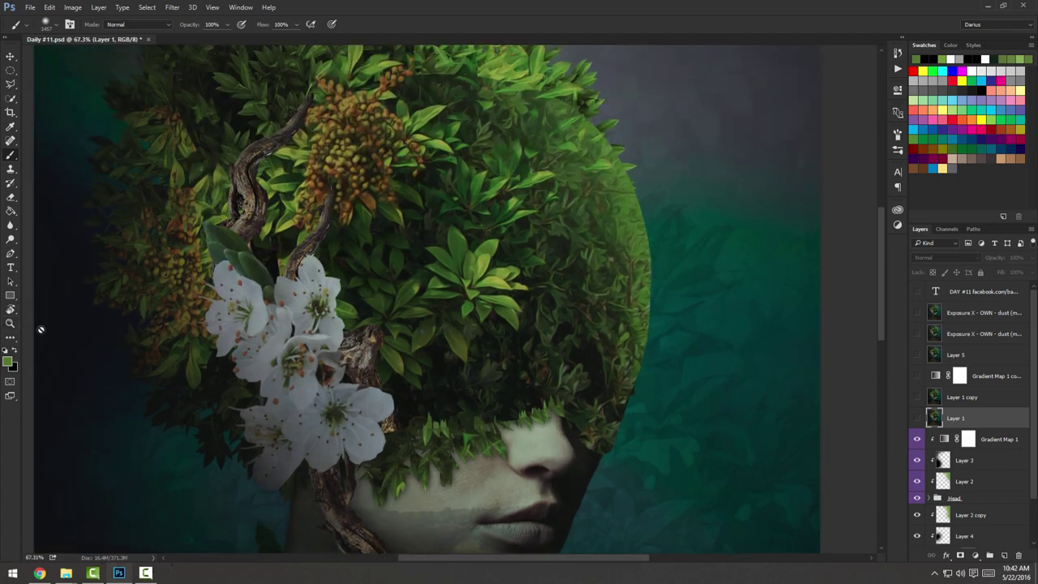
click(12, 326)
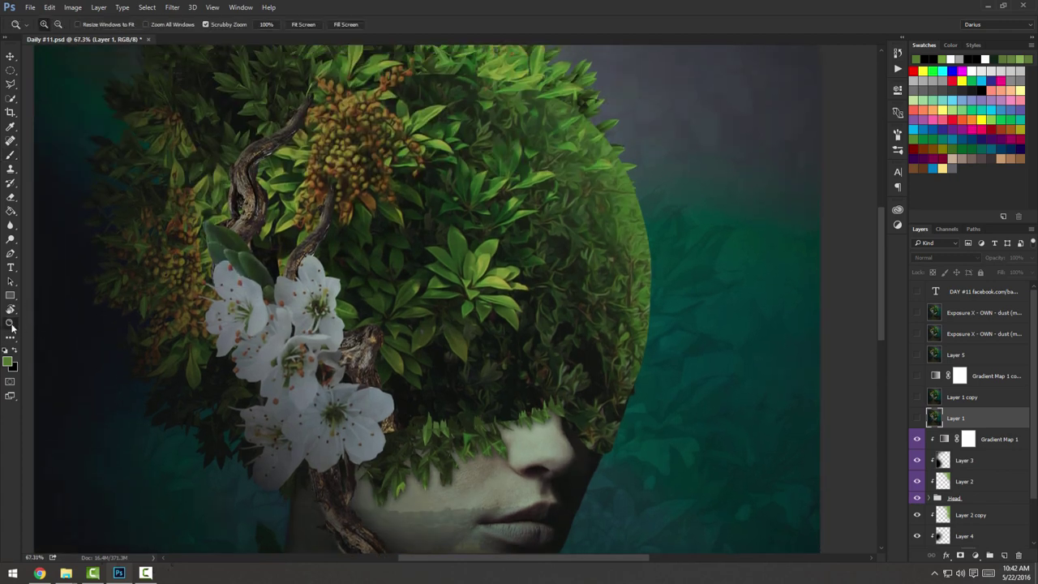
click(267, 24)
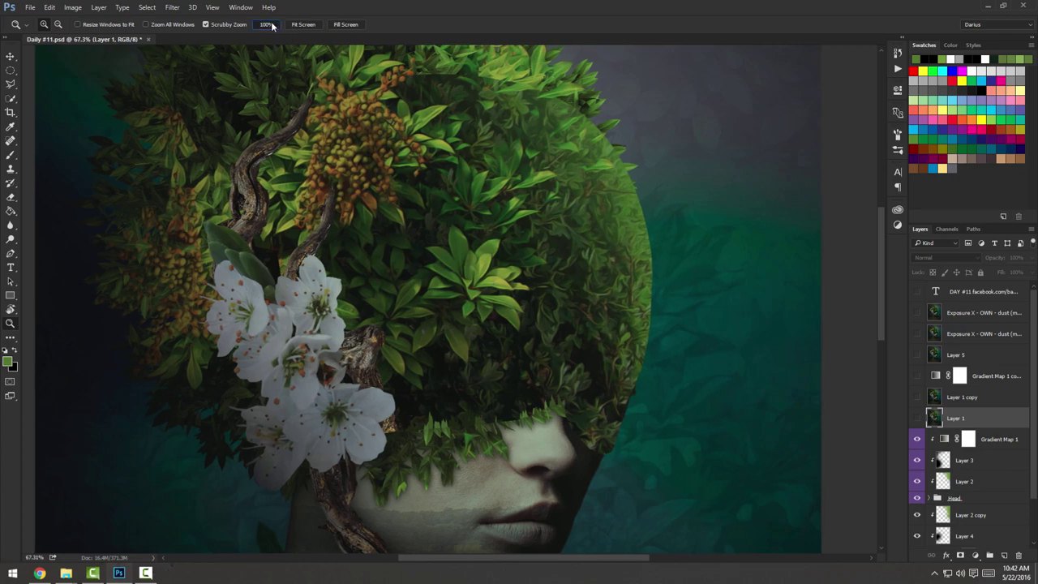
drag(558, 267, 586, 431)
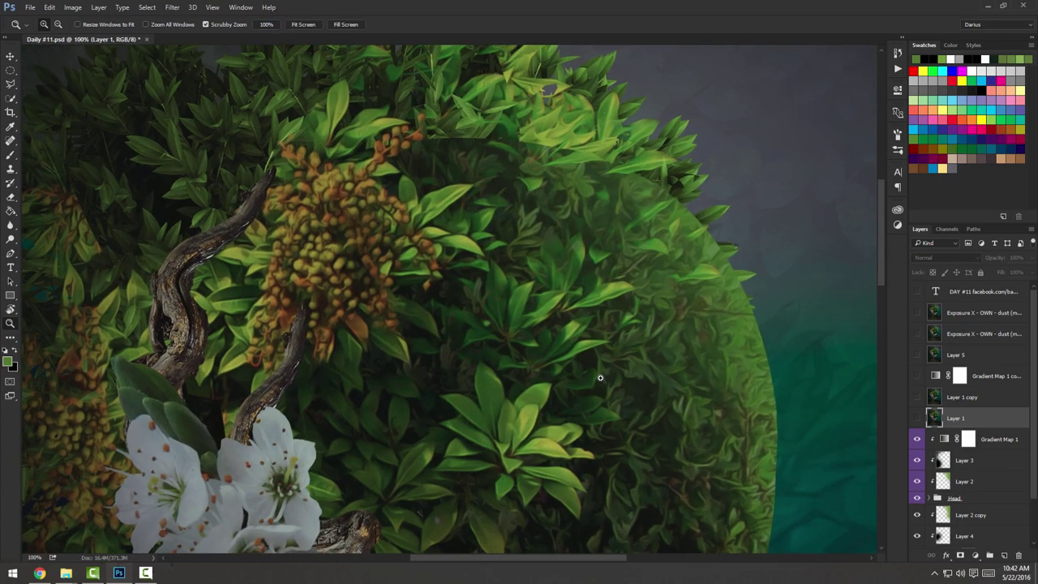
drag(601, 379, 654, 390)
drag(698, 319, 746, 321)
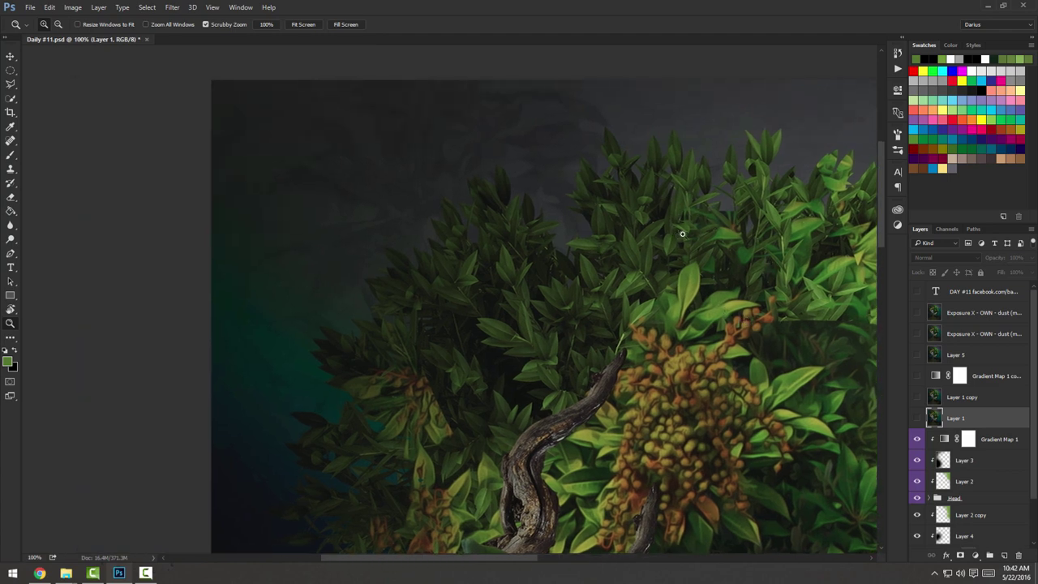
Create a new layer above Gradient Map 1 and fill it with the merged image using Apply Image, Multiply at 100% opacity.
click(1008, 439)
click(1004, 554)
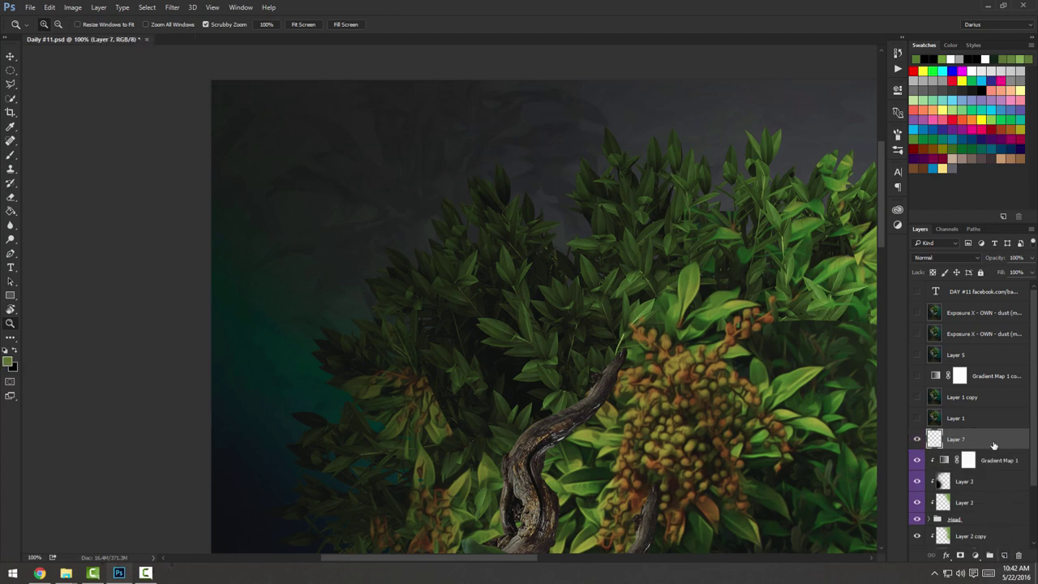
key(ctrl+z)
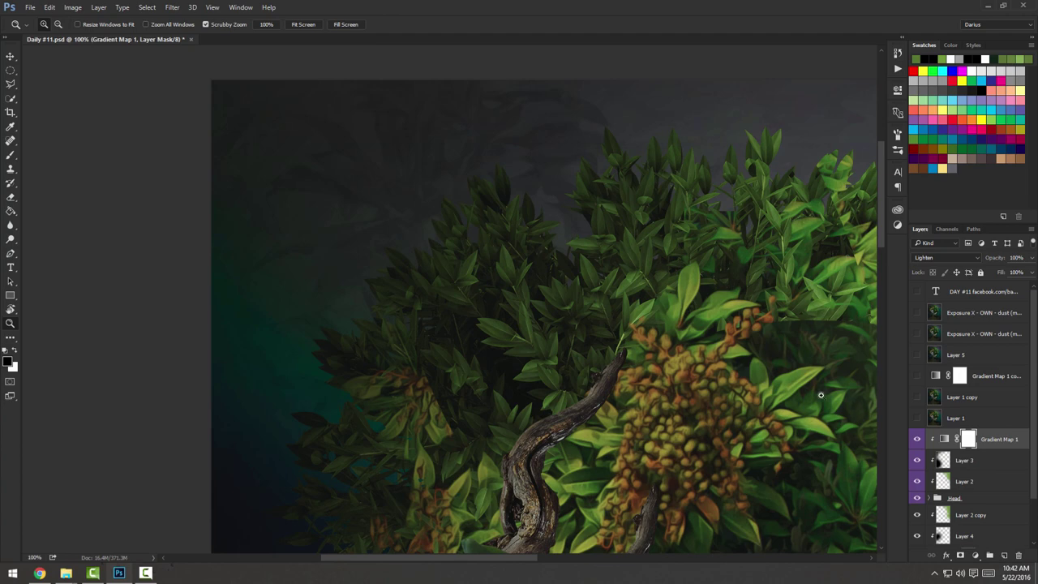
click(1004, 555)
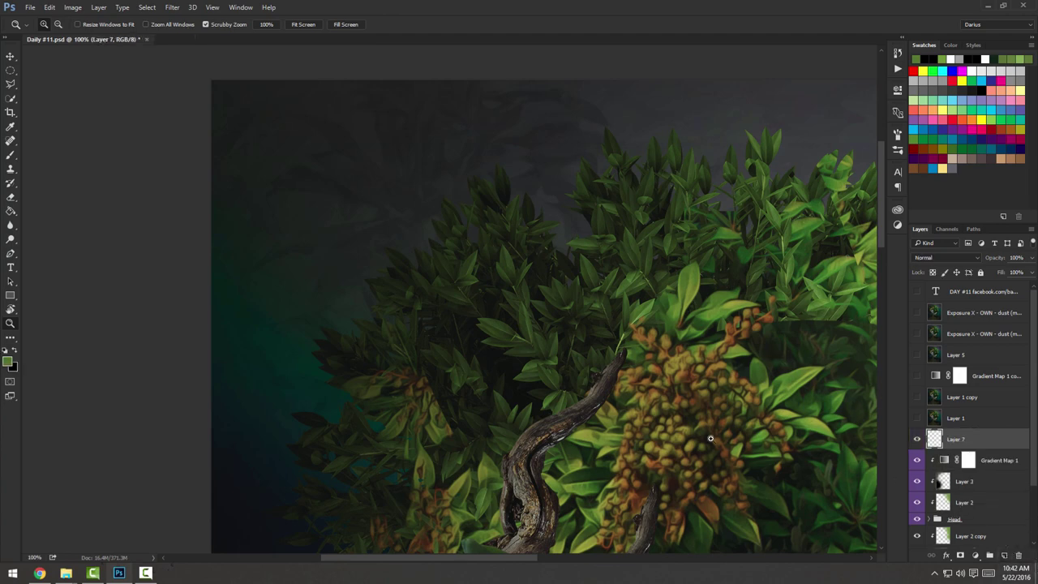
click(73, 7)
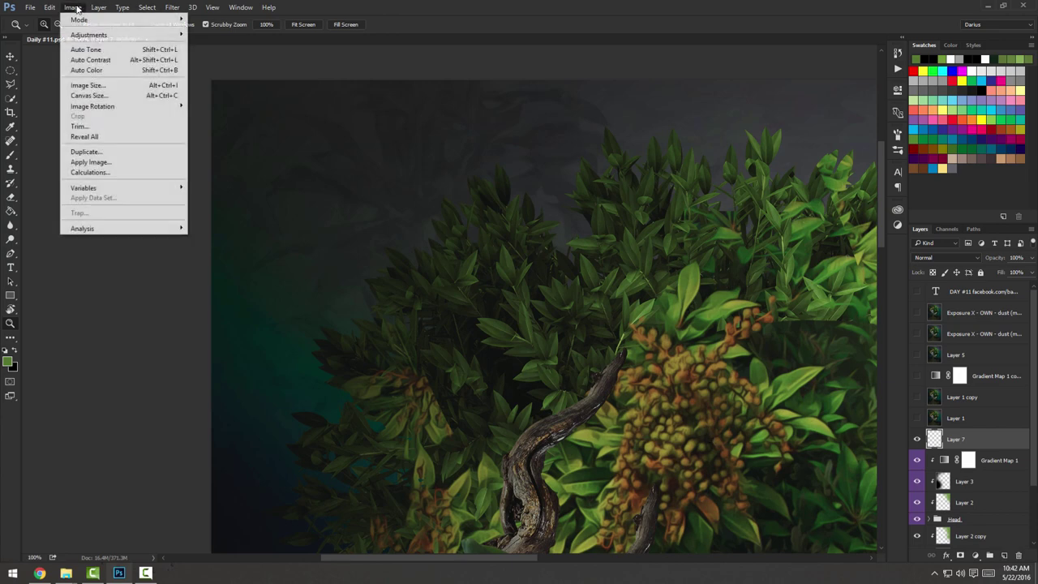
click(127, 163)
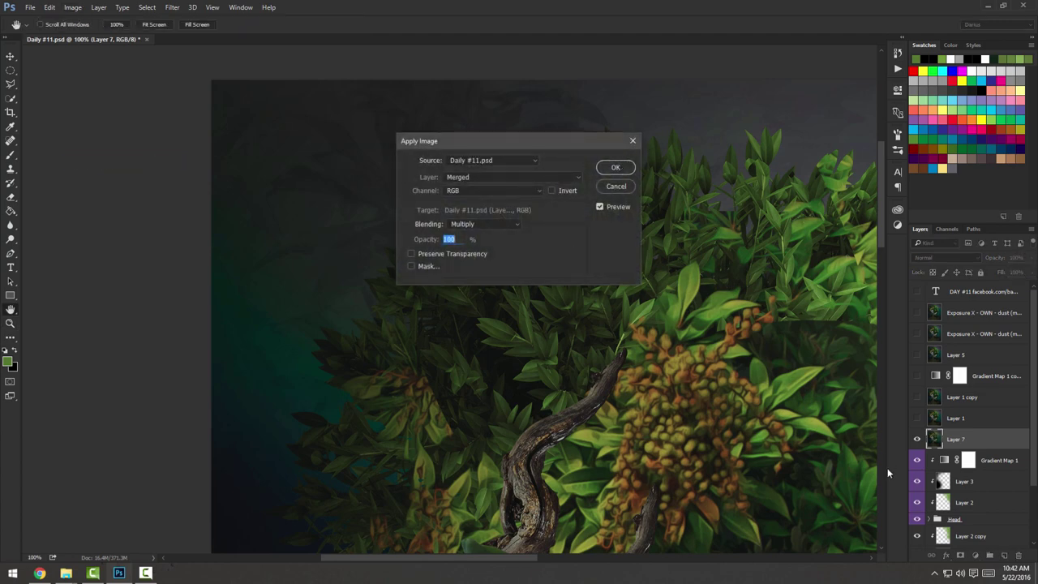
key(Return)
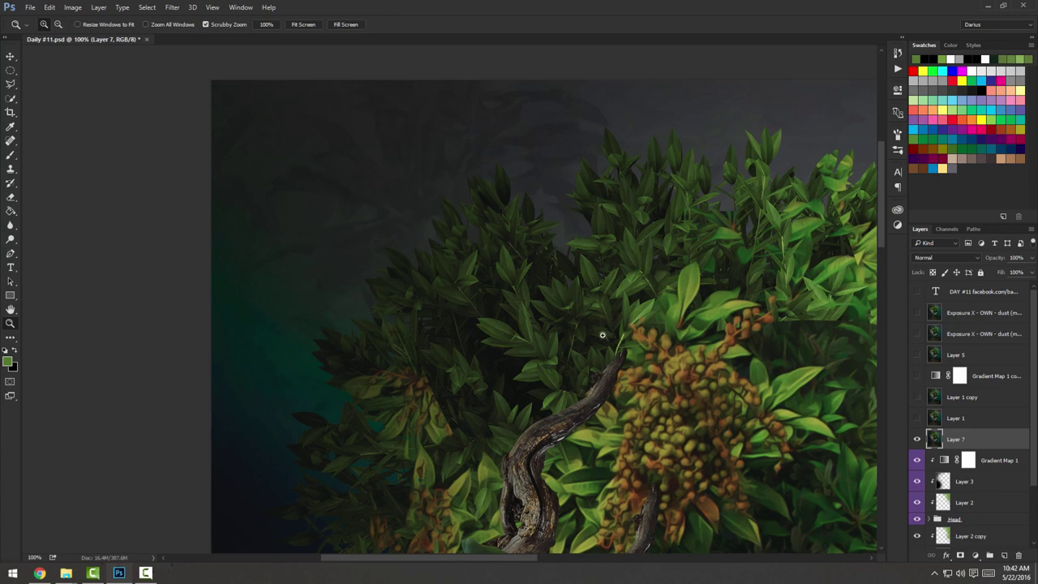
Open the Oil Paint filter on Layer 7 and compare the foliage with the effect's preview off and on.
click(173, 7)
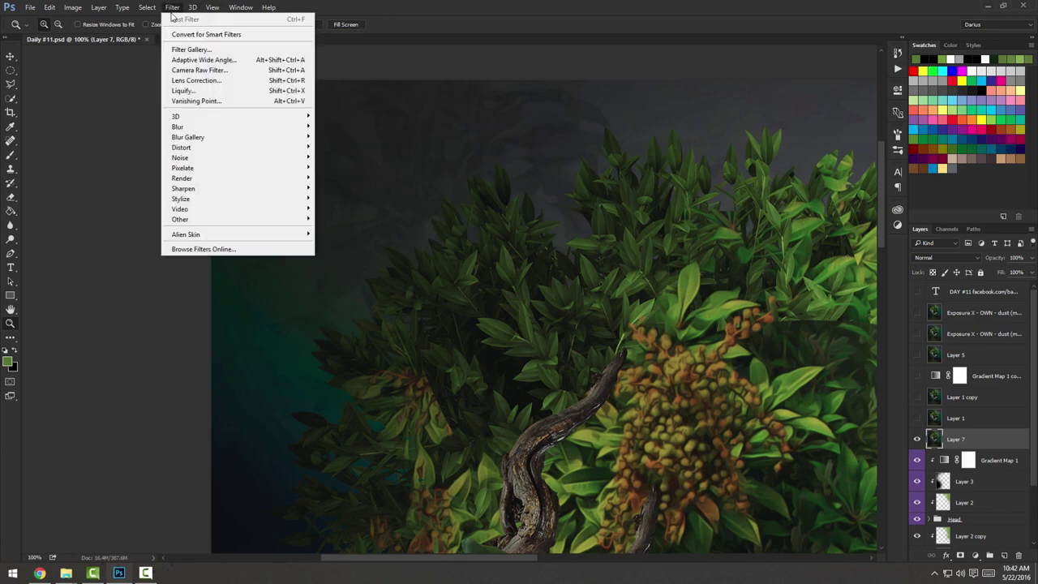
mouse_move(215, 199)
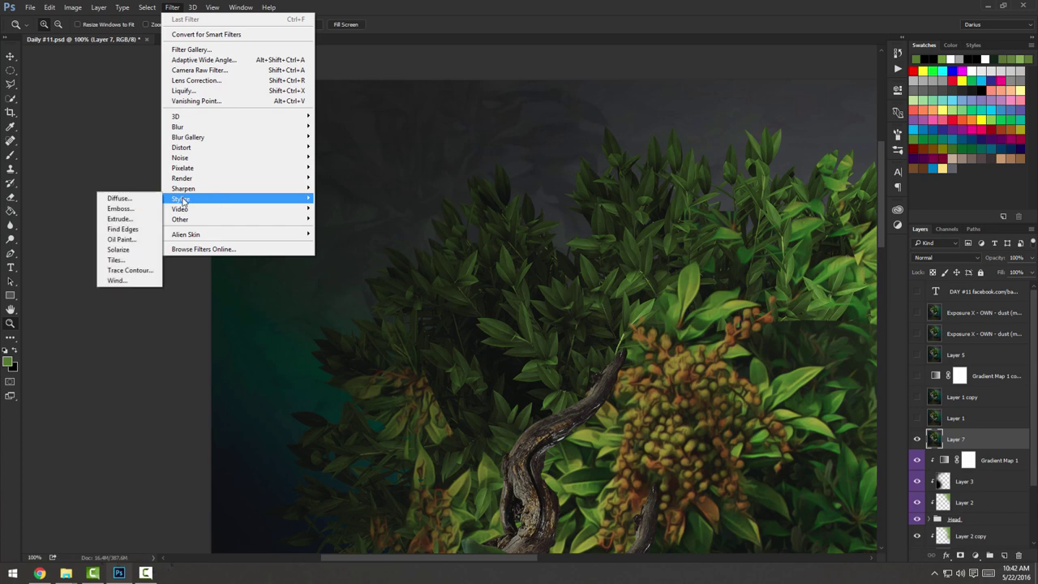
click(128, 240)
drag(512, 154, 264, 95)
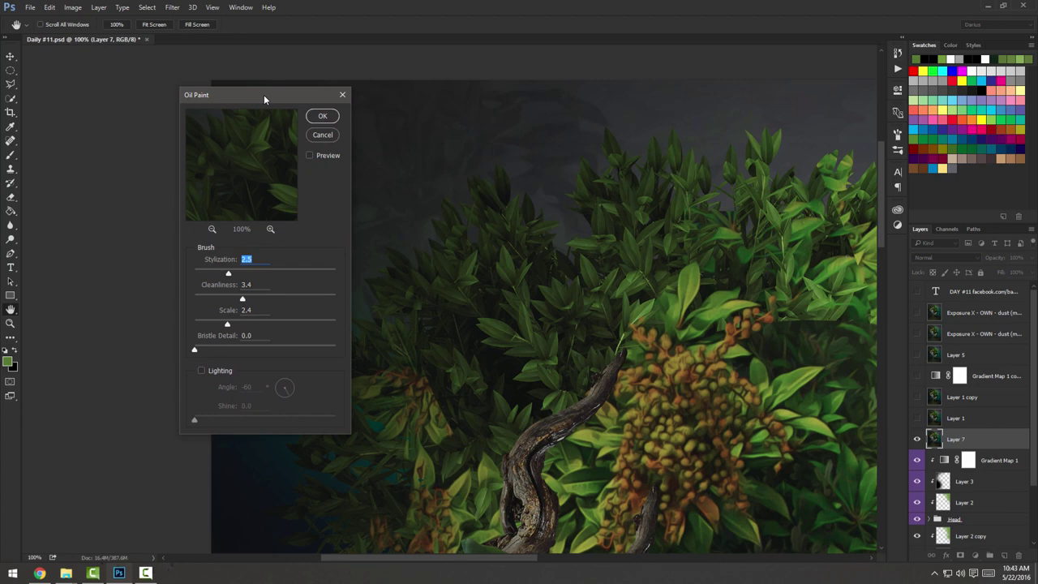
click(309, 155)
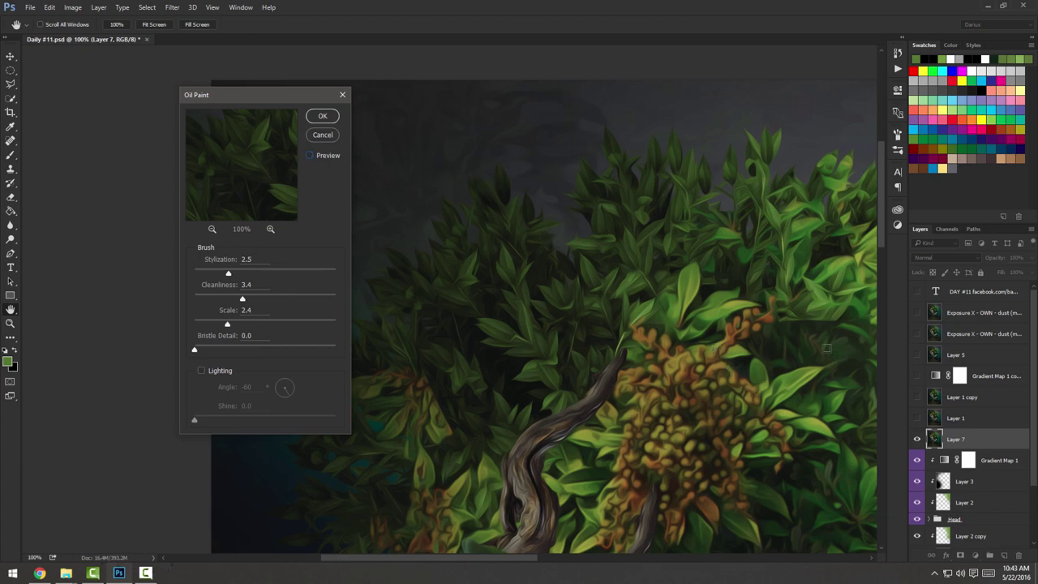
click(339, 154)
click(314, 157)
Test Oil Paint Stylization at 9.7 and Cleanliness at 10.0, then return them to 2.5 and 3.3.
drag(228, 274, 331, 273)
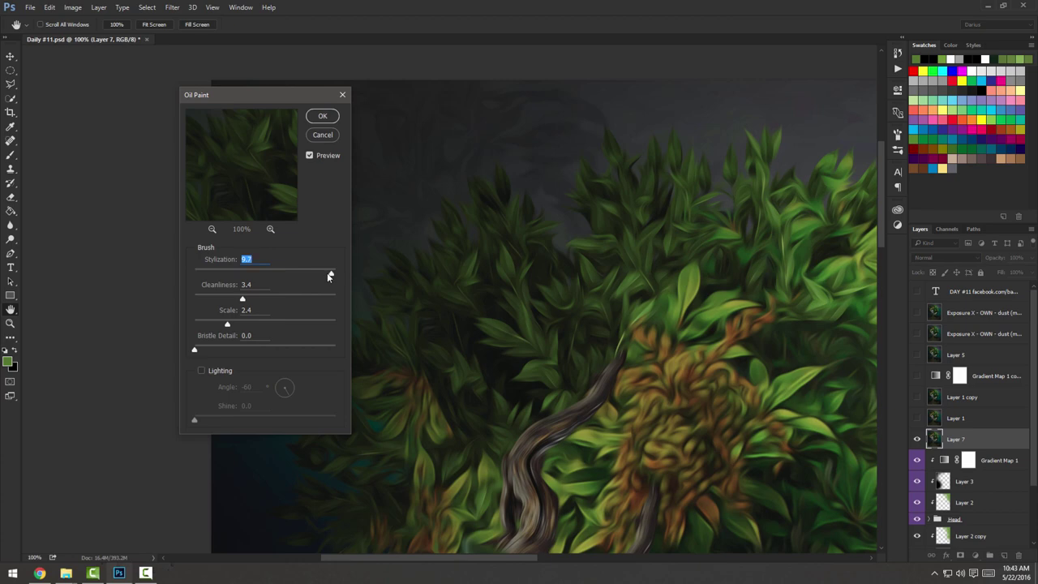
drag(331, 276, 236, 276)
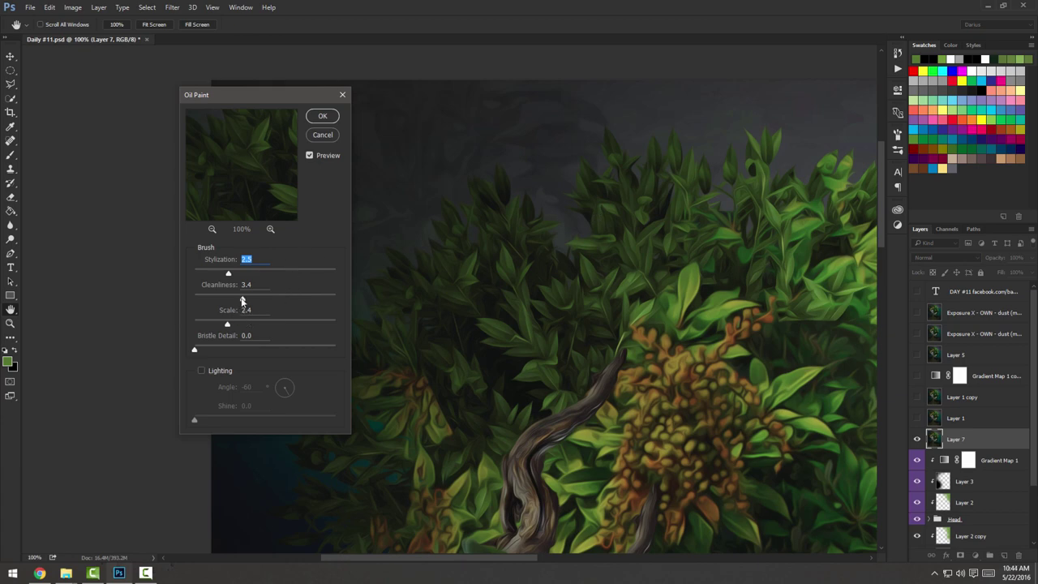
drag(243, 301, 308, 301)
key(Tab)
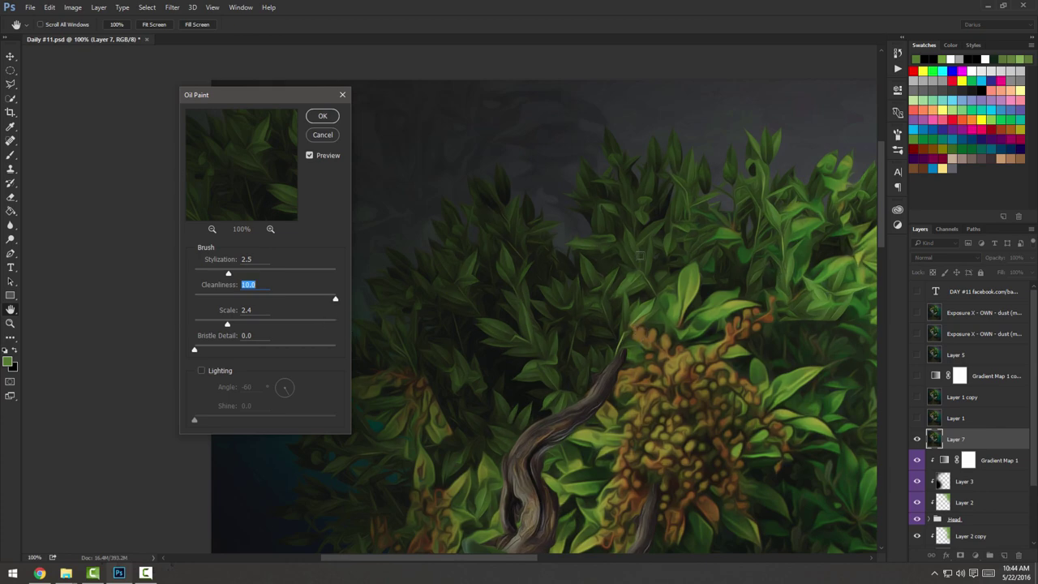
drag(324, 300, 241, 302)
Test high Scale and Bristle Detail values, lower both again, and apply the Oil Paint filter to Layer 7.
drag(228, 327, 336, 330)
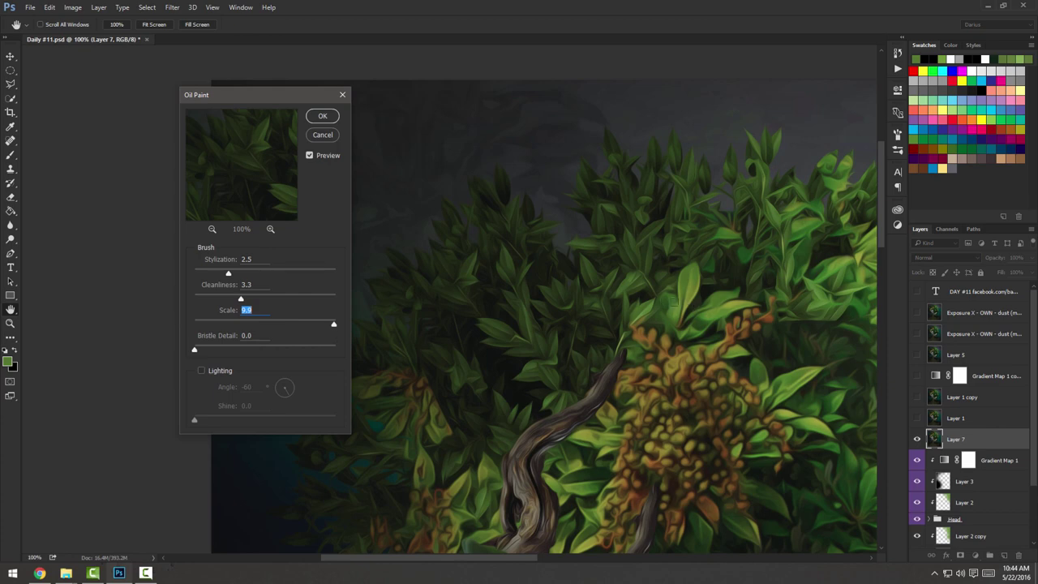
mouse_move(332, 324)
mouse_down()
mouse_move(194, 332)
mouse_move(231, 326)
mouse_up()
drag(195, 351, 222, 352)
drag(327, 353, 337, 353)
drag(335, 351, 193, 355)
click(327, 118)
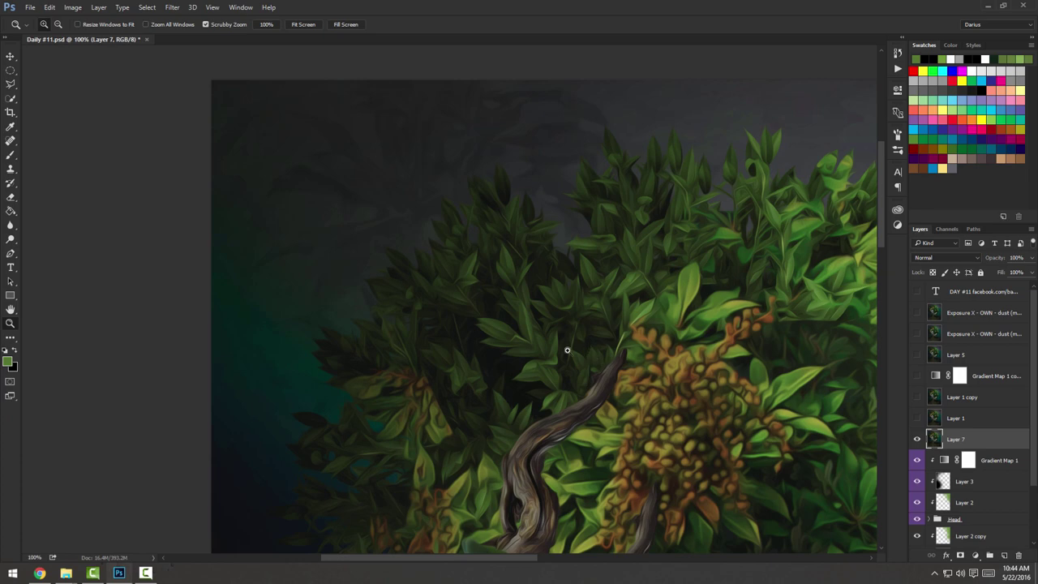
Add a layer mask to Layer 7 and paint black over the cheek and lips to bring back the skin texture.
drag(667, 398, 373, 268)
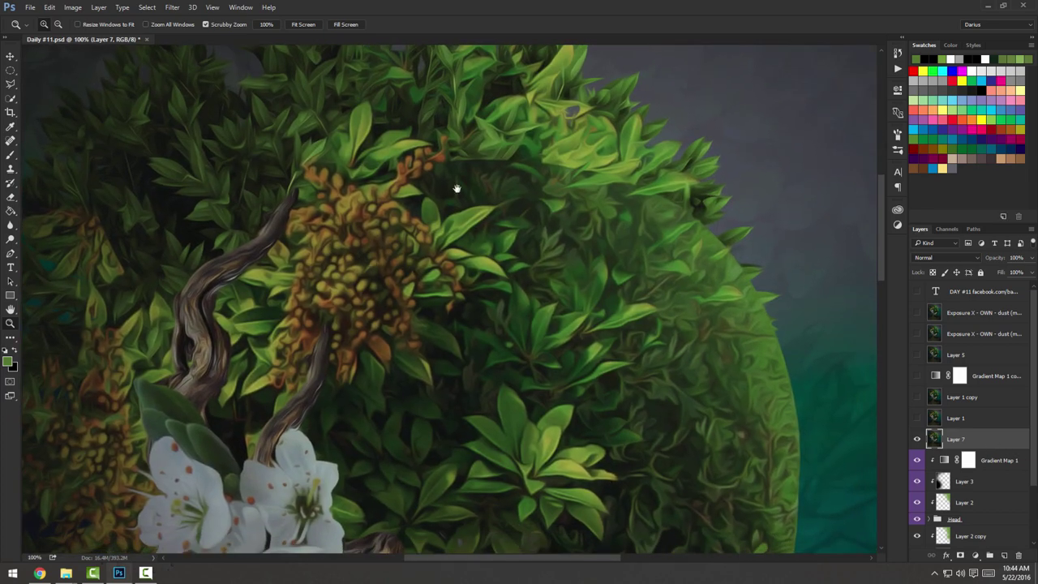
drag(485, 257, 456, 183)
drag(495, 431, 484, 271)
drag(506, 421, 510, 232)
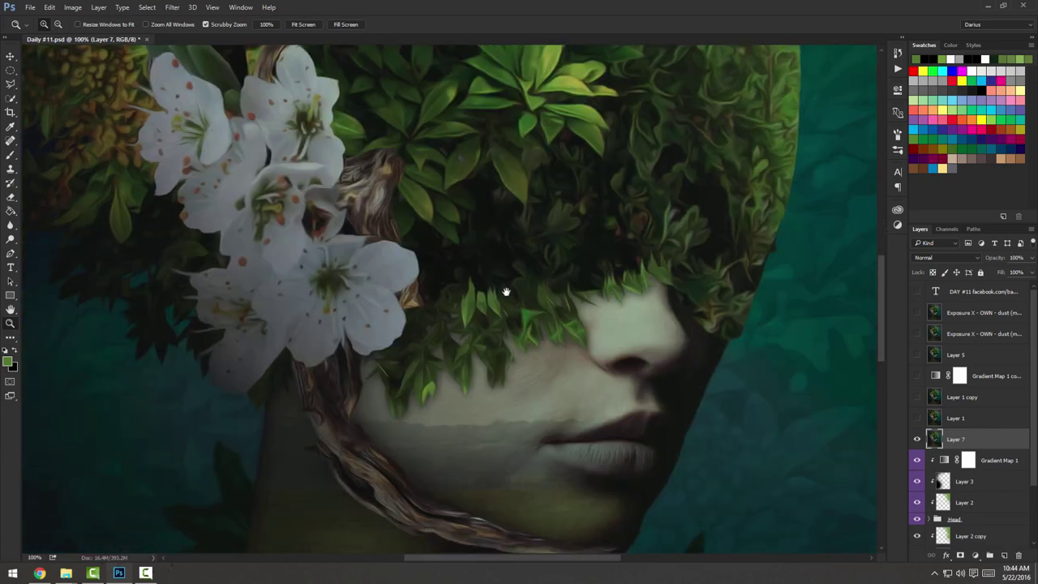
drag(541, 435, 548, 292)
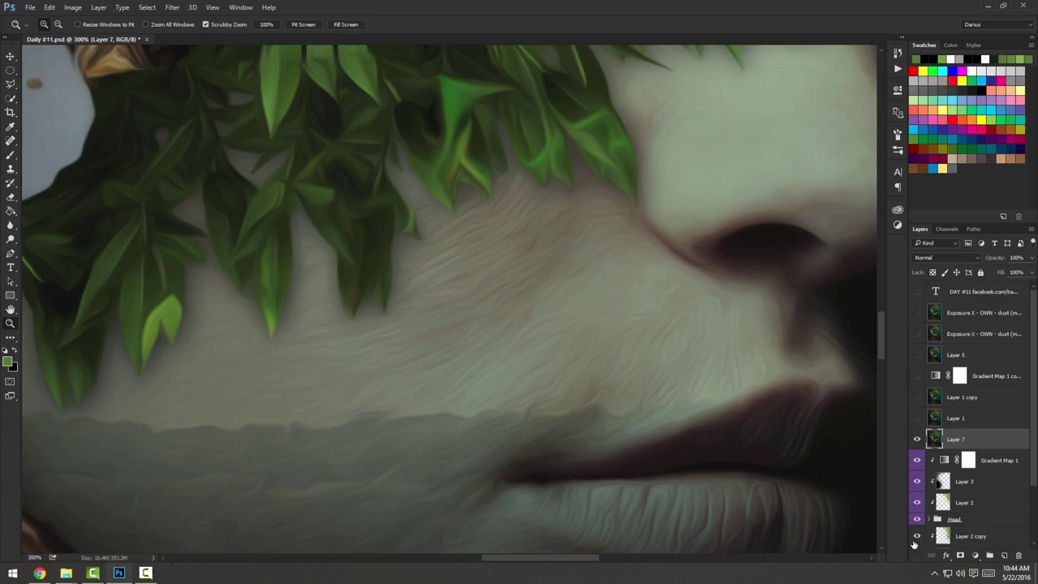
click(961, 555)
click(11, 154)
mouse_move(441, 320)
mouse_down()
mouse_move(484, 317)
mouse_move(470, 331)
mouse_move(374, 340)
mouse_up()
mouse_move(663, 324)
mouse_down()
mouse_move(788, 332)
mouse_move(681, 359)
mouse_move(630, 411)
mouse_move(676, 421)
mouse_move(682, 442)
mouse_move(732, 432)
mouse_move(603, 301)
mouse_up()
drag(636, 397, 568, 370)
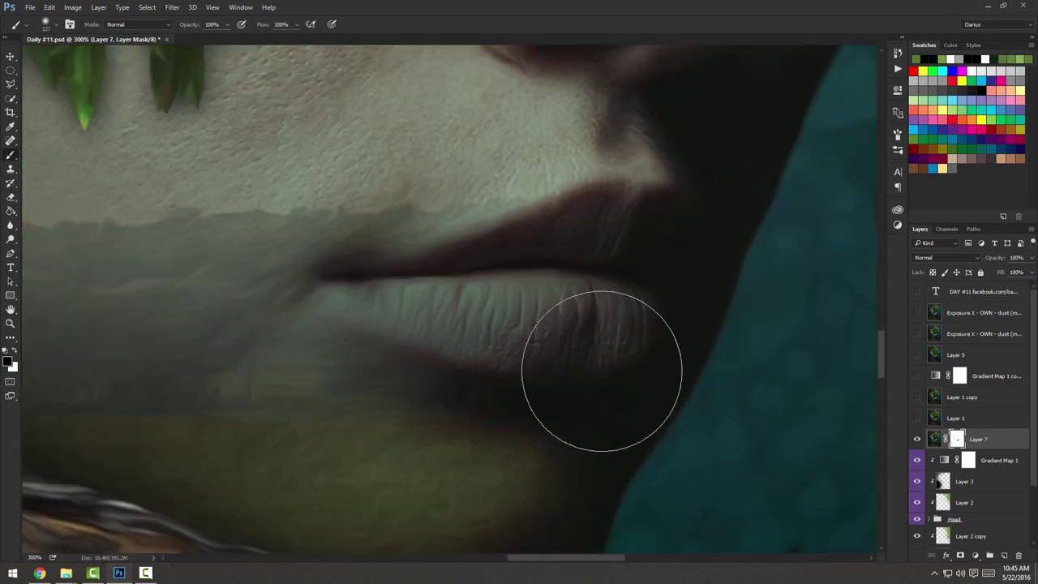
mouse_move(481, 335)
mouse_down()
mouse_move(523, 268)
mouse_move(692, 251)
mouse_up()
Check the masked face against the whole portrait, delete Layer 7, and show and select Layer 1 instead.
scroll(621, 278, down, 10)
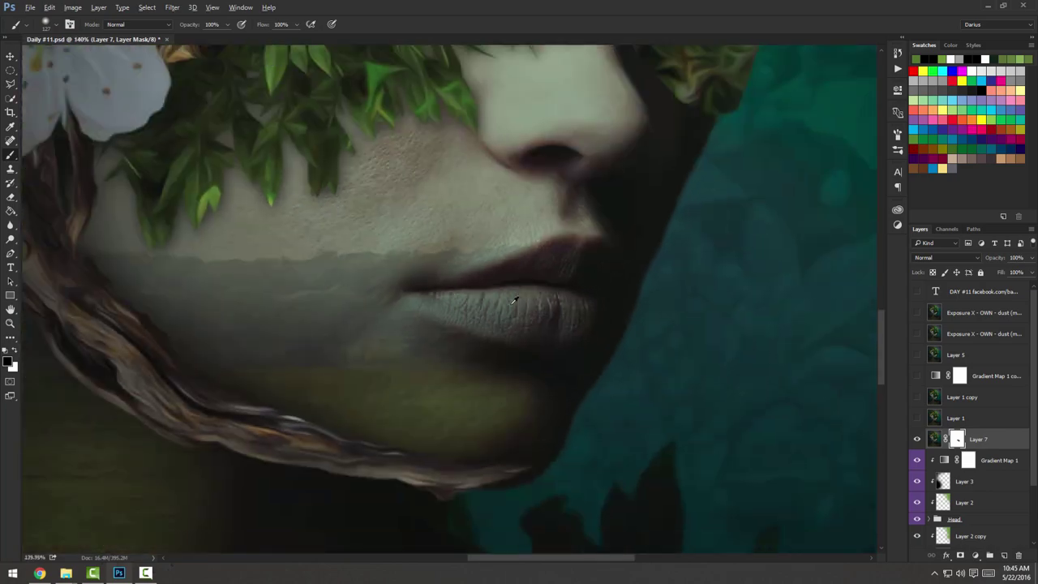
scroll(513, 301, down, 3)
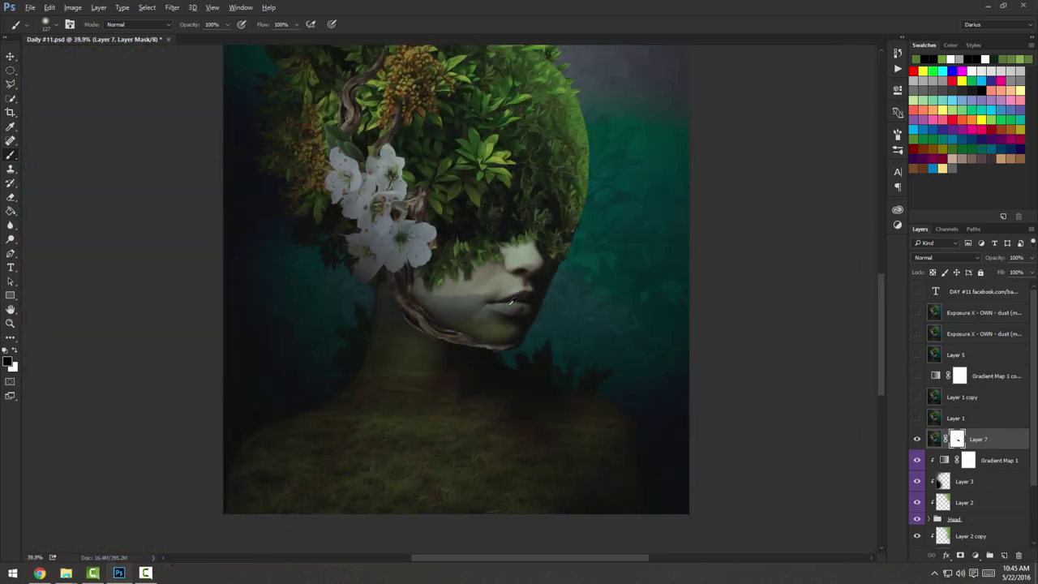
scroll(506, 283, up, 5)
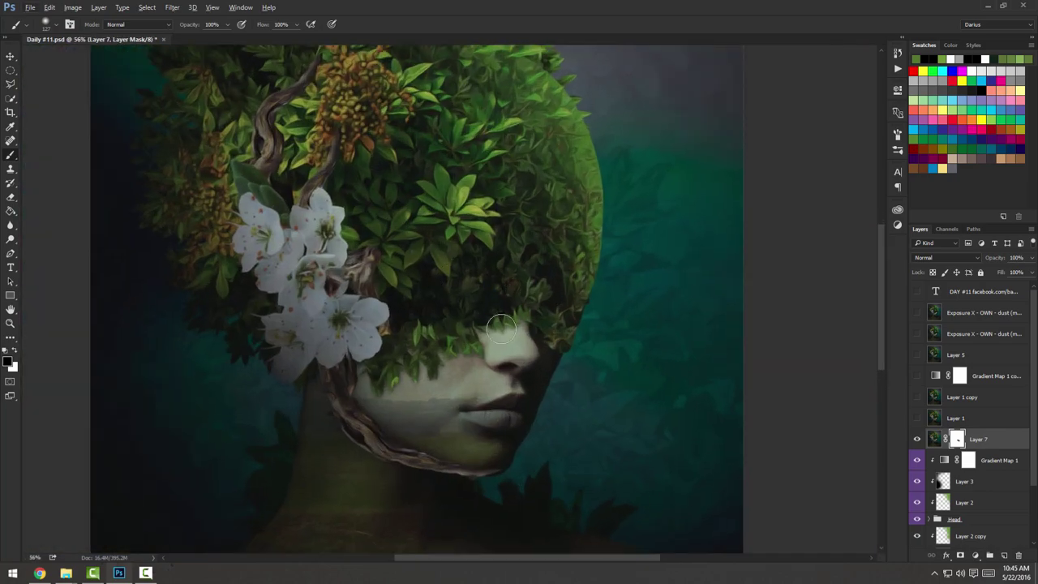
scroll(454, 374, up, 4)
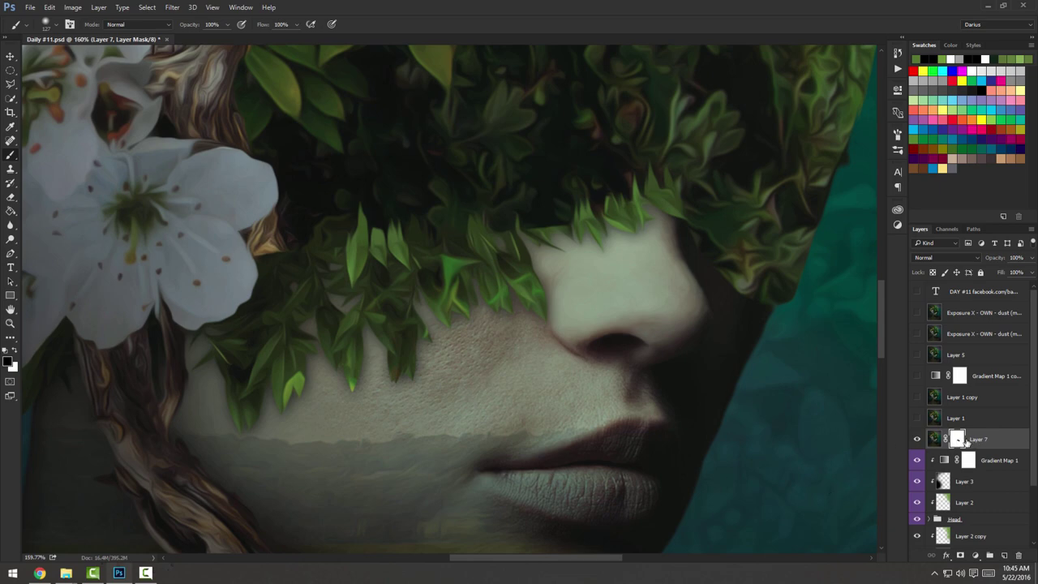
drag(955, 437, 1018, 555)
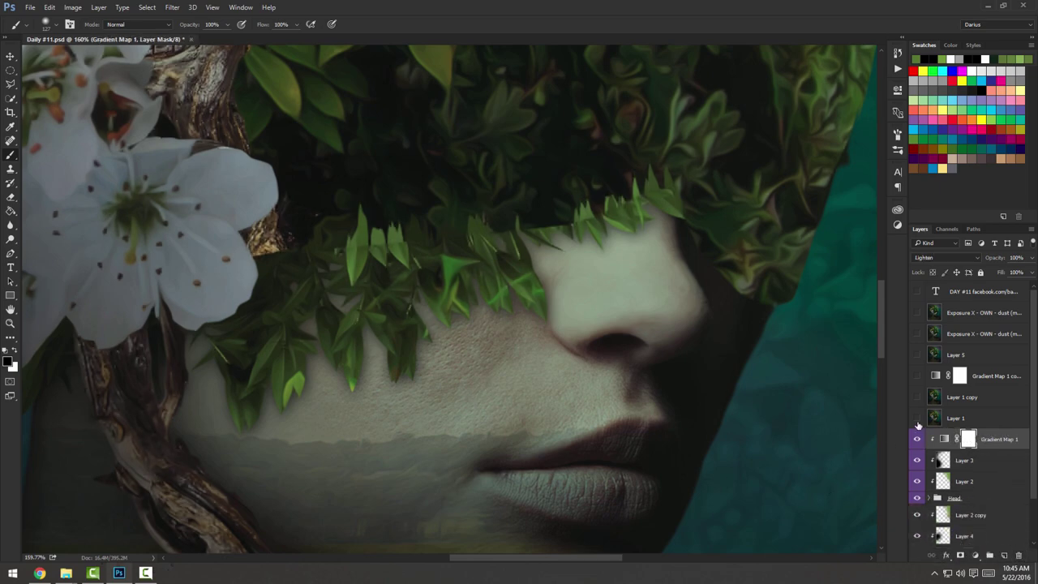
click(954, 419)
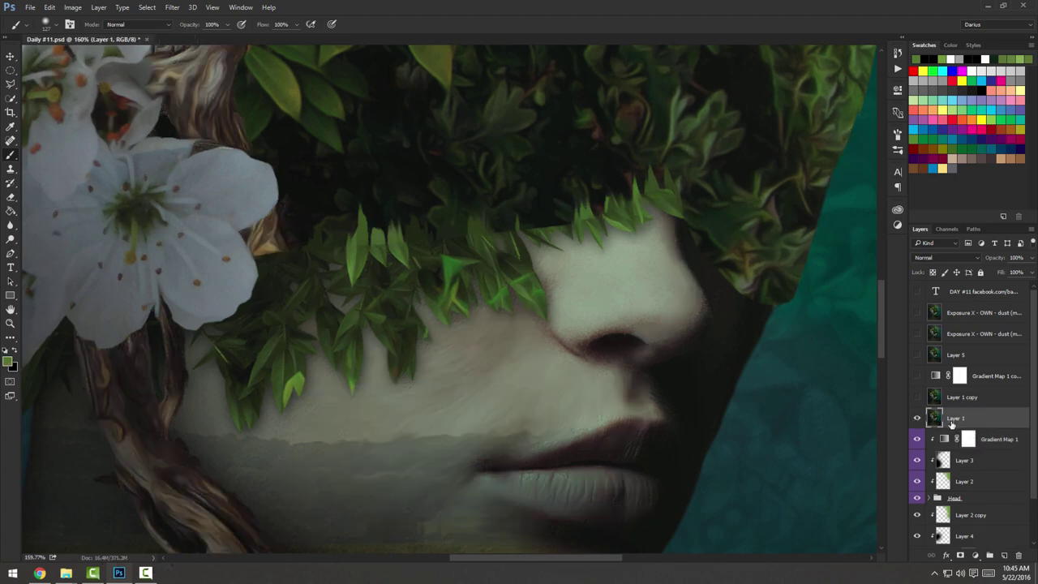
Preview Layer 1 copy over the whole portrait, and hide it to compare with Layer 1.
click(917, 397)
click(957, 399)
key(ctrl+0)
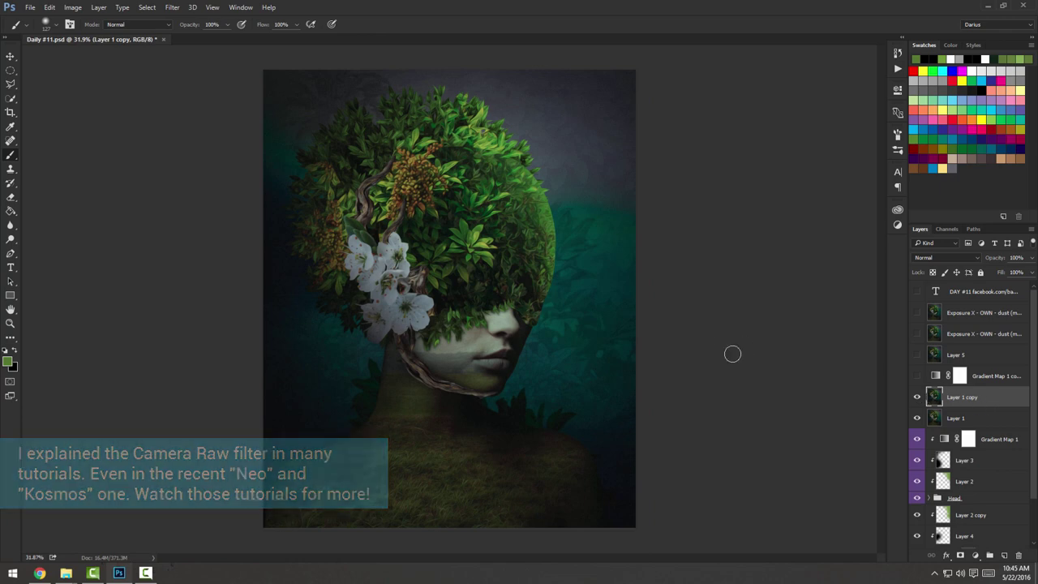
click(172, 8)
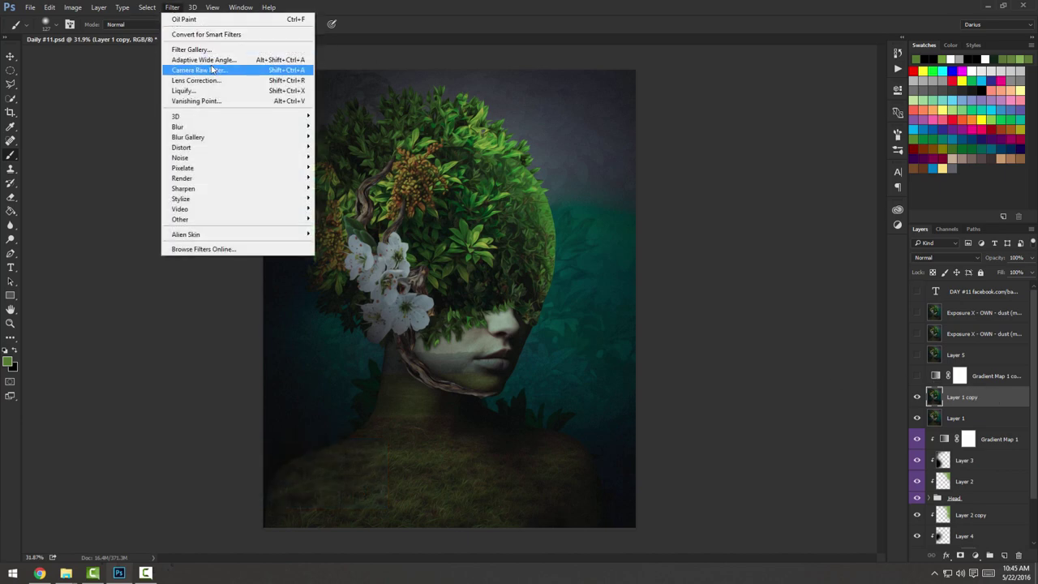
click(990, 395)
click(917, 396)
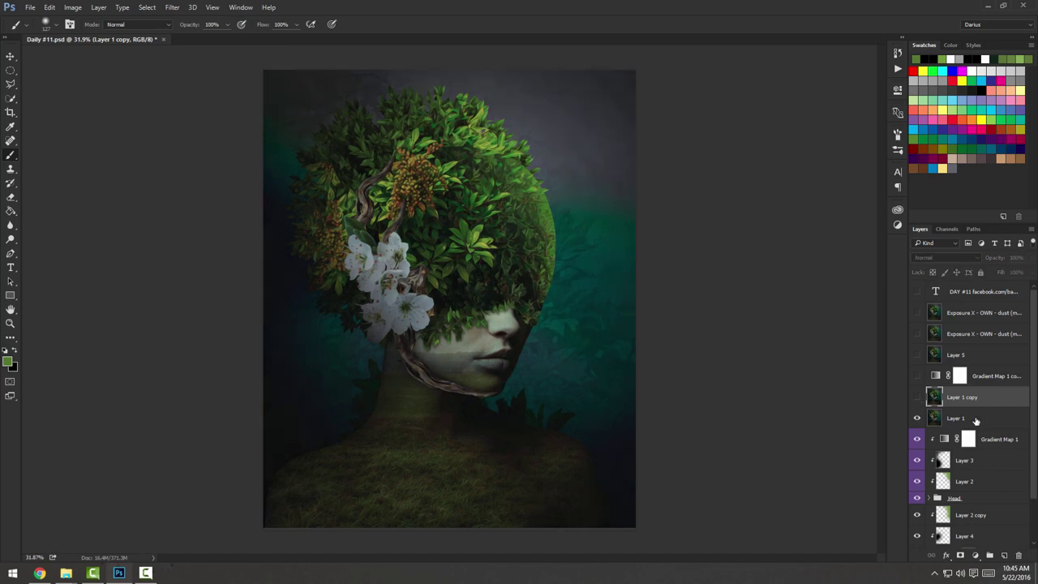
Open the Camera Raw filter on Layer 1 and set Exposure to +0.20 and Contrast to +19.
click(973, 418)
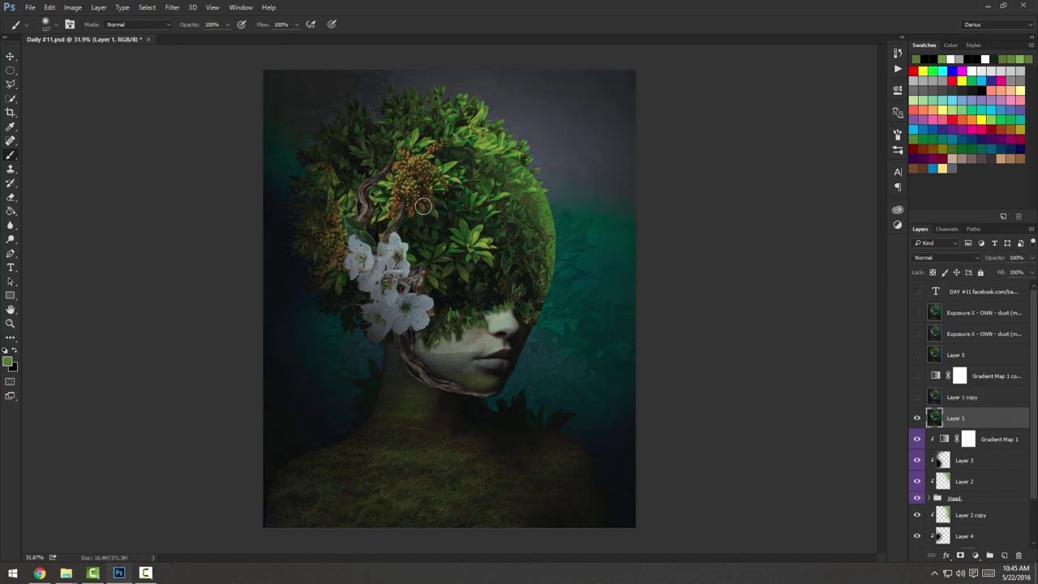
click(174, 7)
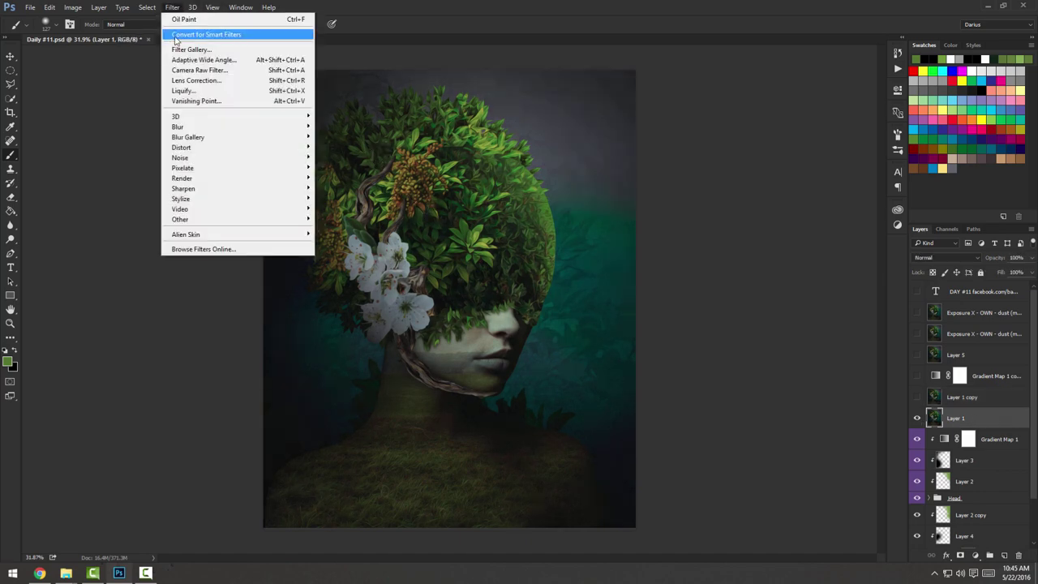
click(195, 70)
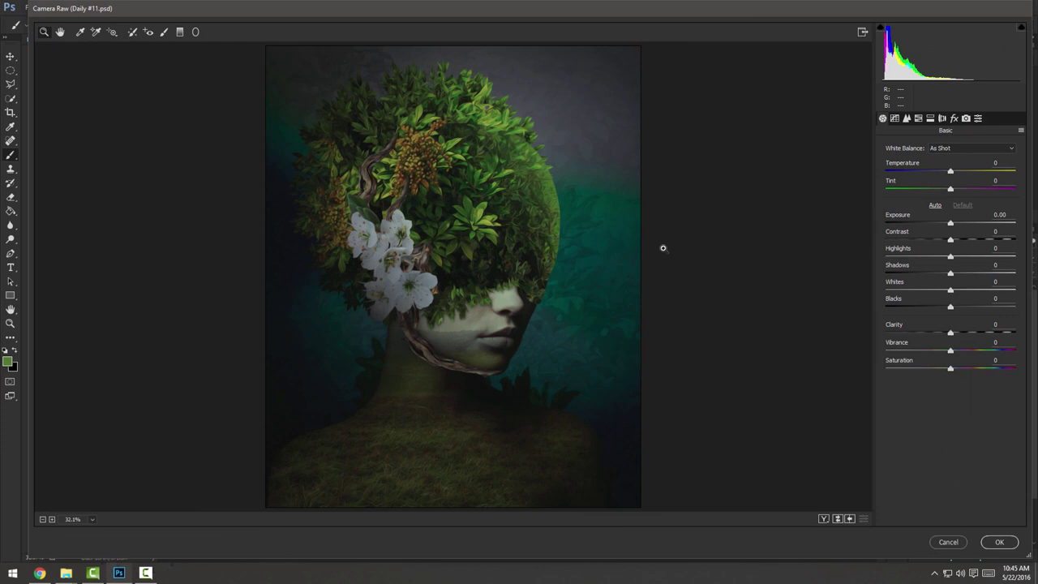
click(524, 206)
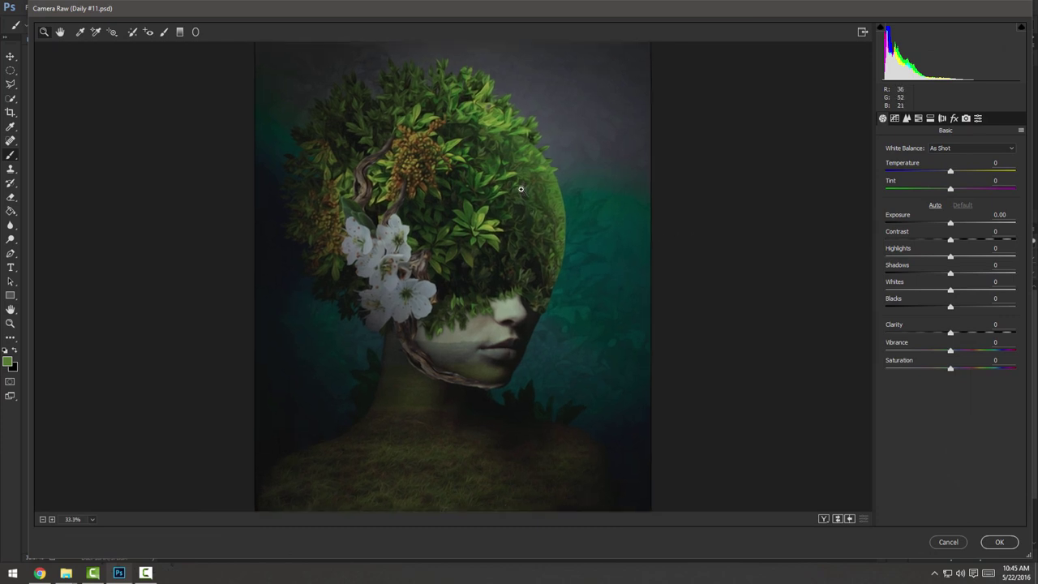
click(521, 189)
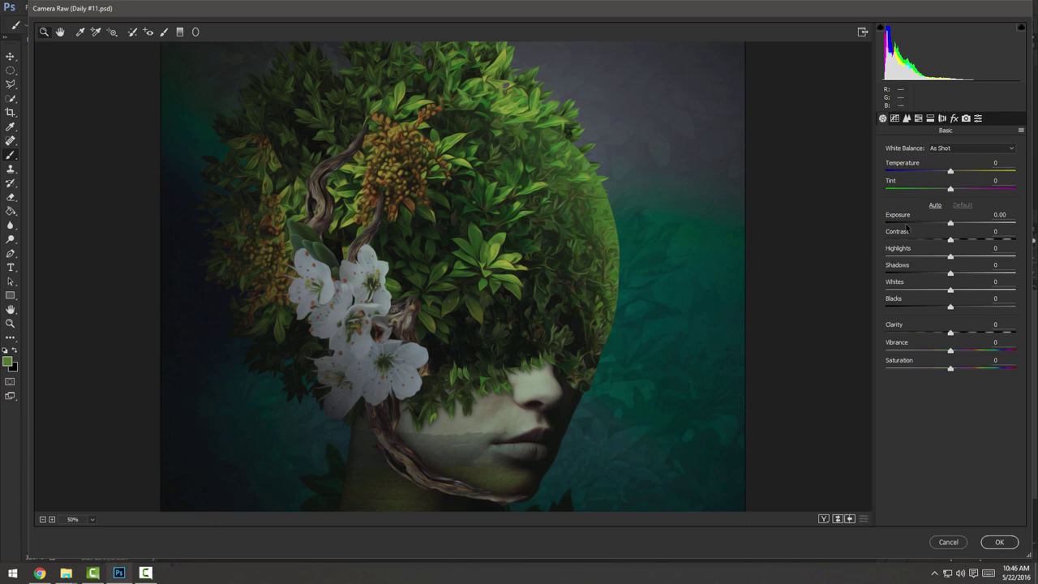
click(952, 225)
drag(953, 241, 962, 241)
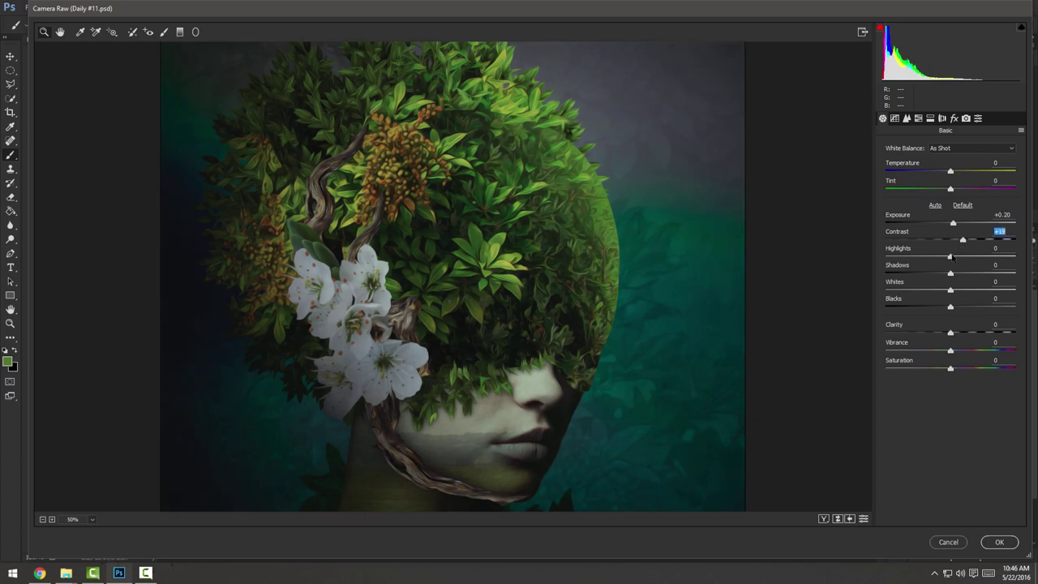
Raise Clarity to +45 and Vibrance to +36, and try a Temperature of -11 with a Tint of -3.
click(43, 519)
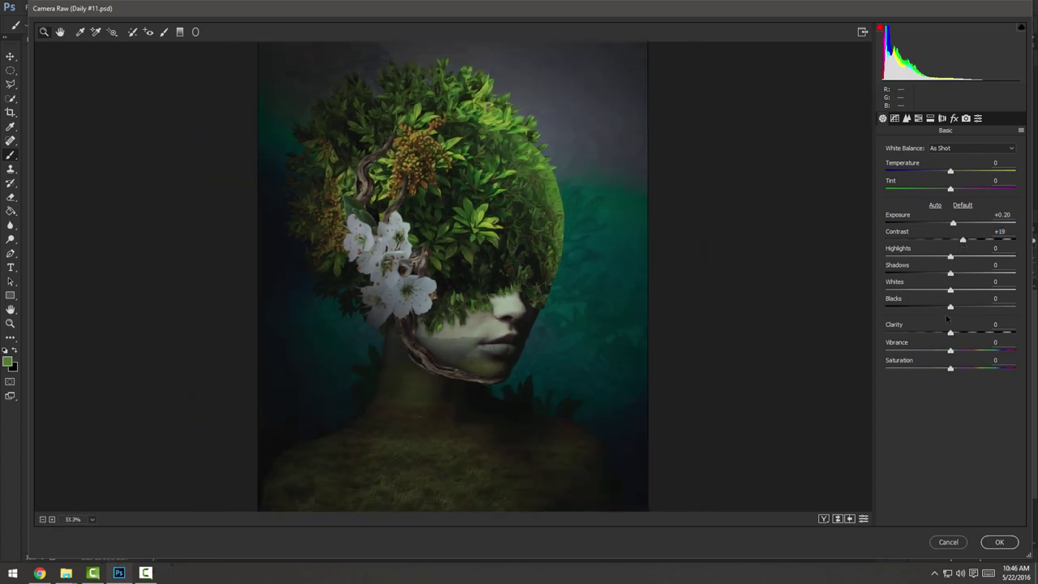
drag(951, 334, 972, 352)
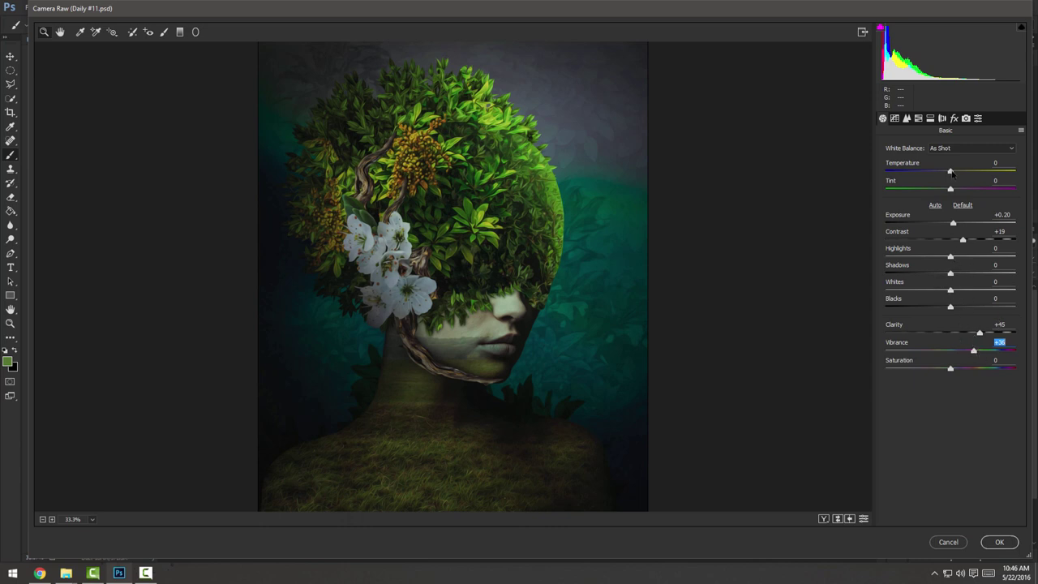
mouse_move(951, 188)
mouse_down()
mouse_move(953, 172)
mouse_move(964, 173)
mouse_move(926, 176)
mouse_move(947, 180)
mouse_up()
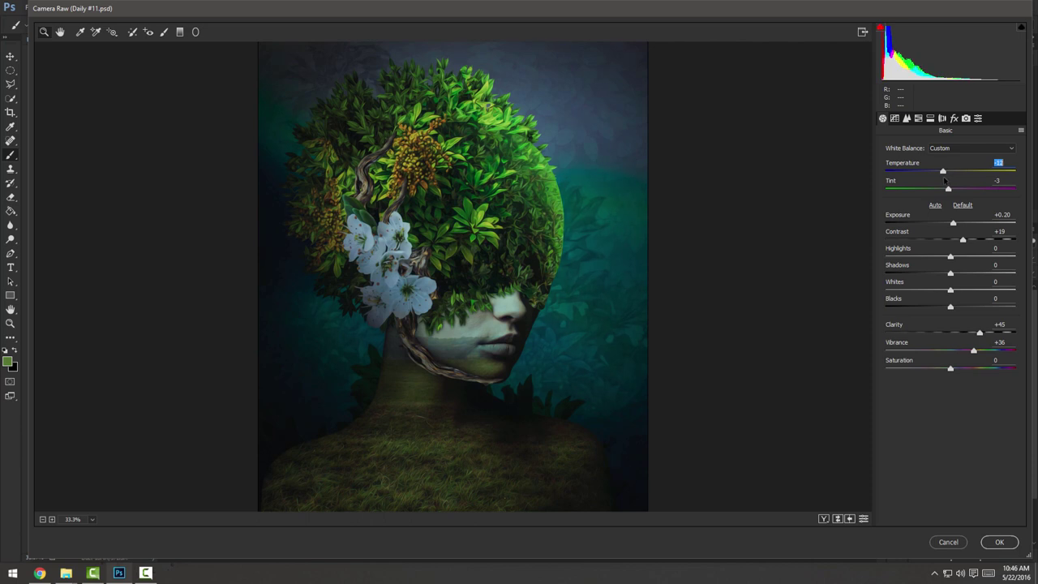
Add some sharpening, and apply Grain 11, Dehaze +7 and a slight dark post-crop vignette with Highlight Priority style.
key(ctrl+alt+3)
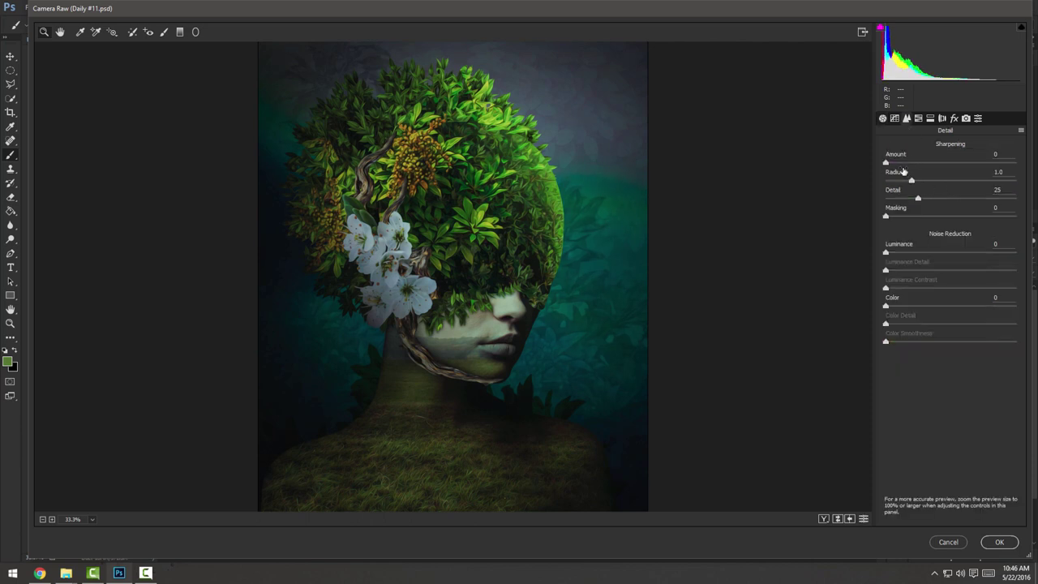
drag(886, 163, 927, 163)
click(953, 118)
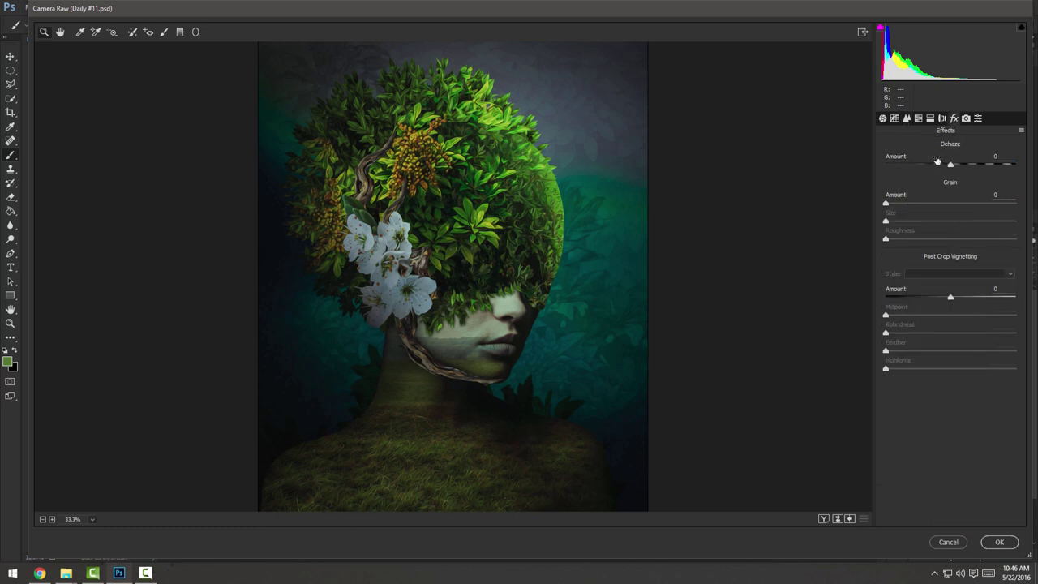
drag(886, 203, 900, 202)
click(951, 164)
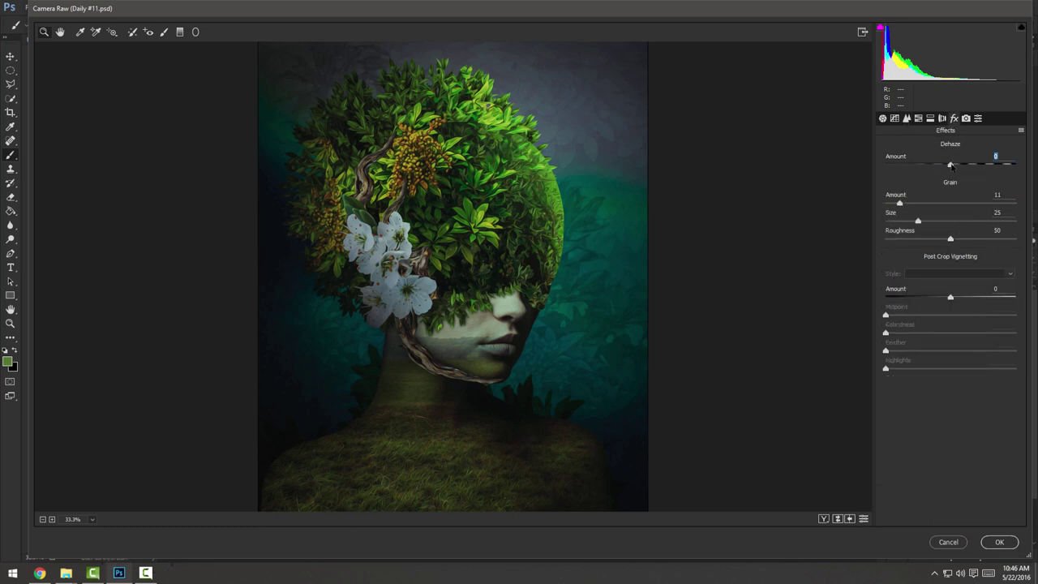
mouse_move(950, 165)
mouse_down()
mouse_move(979, 169)
mouse_move(958, 174)
mouse_up()
drag(950, 299, 946, 297)
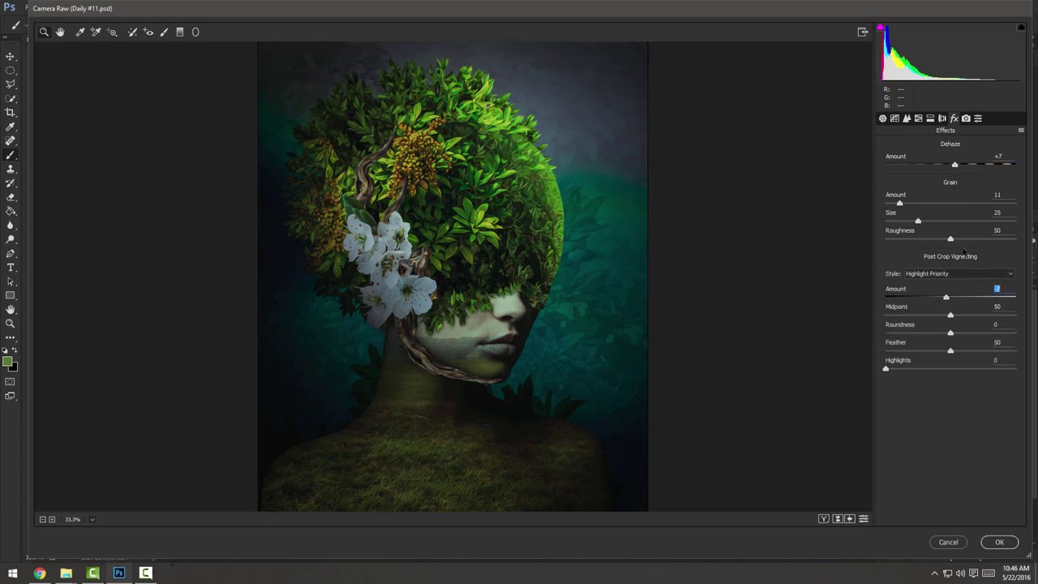
Try a Greens hue shift of +100 in the Camera Raw HSL adjustments, and pull it back.
click(920, 119)
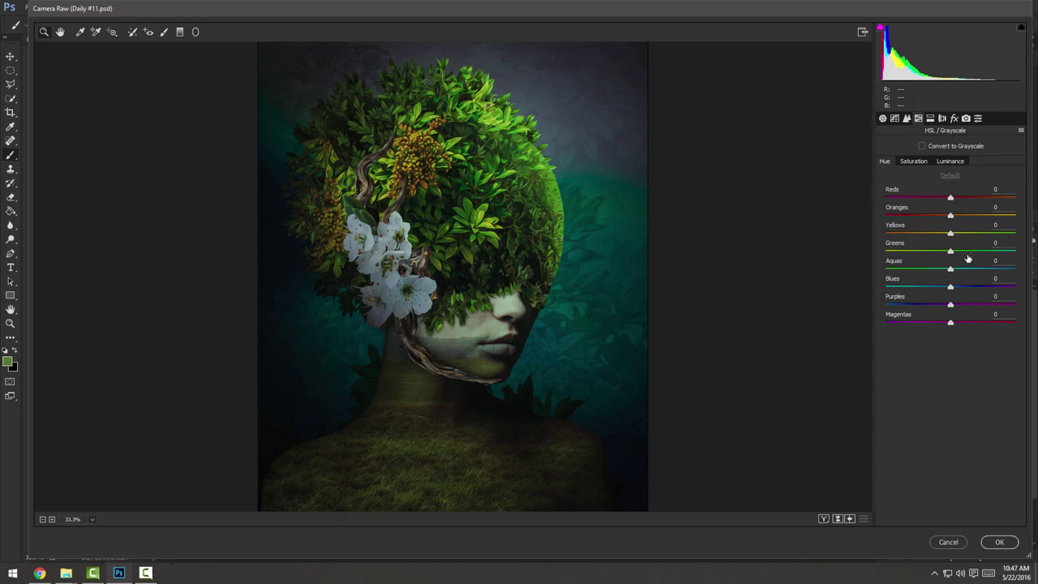
drag(952, 253, 1015, 253)
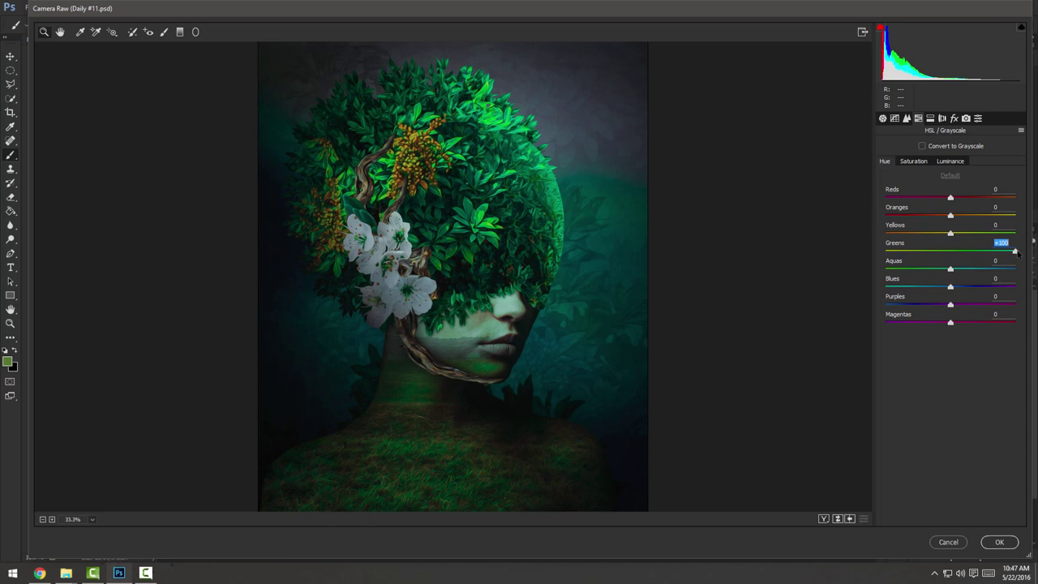
drag(1018, 253, 959, 278)
Review the HSL Saturation and Detail sharpening settings, and leave the Camera Raw filter without applying it.
click(916, 163)
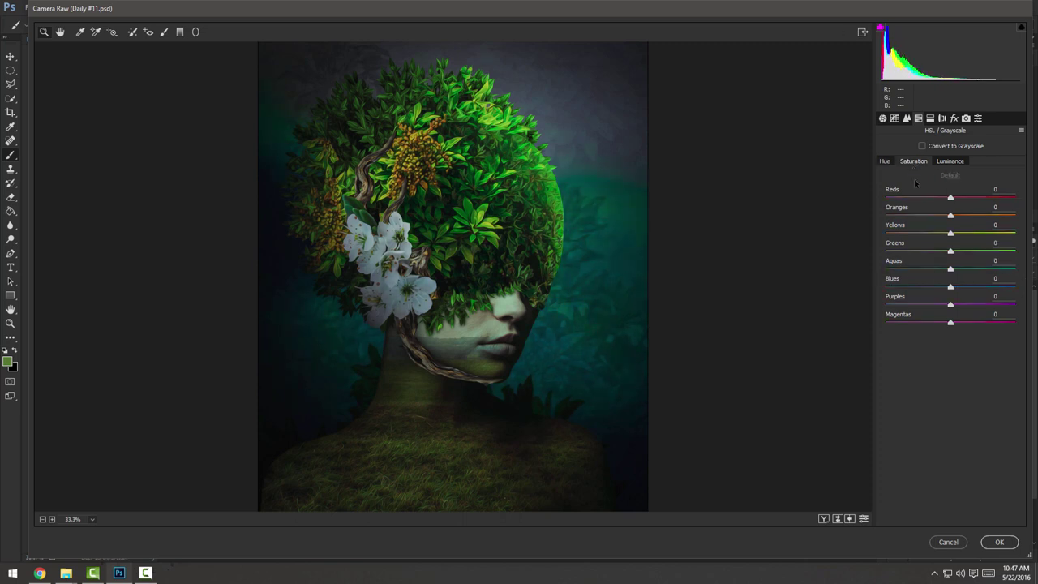
click(908, 118)
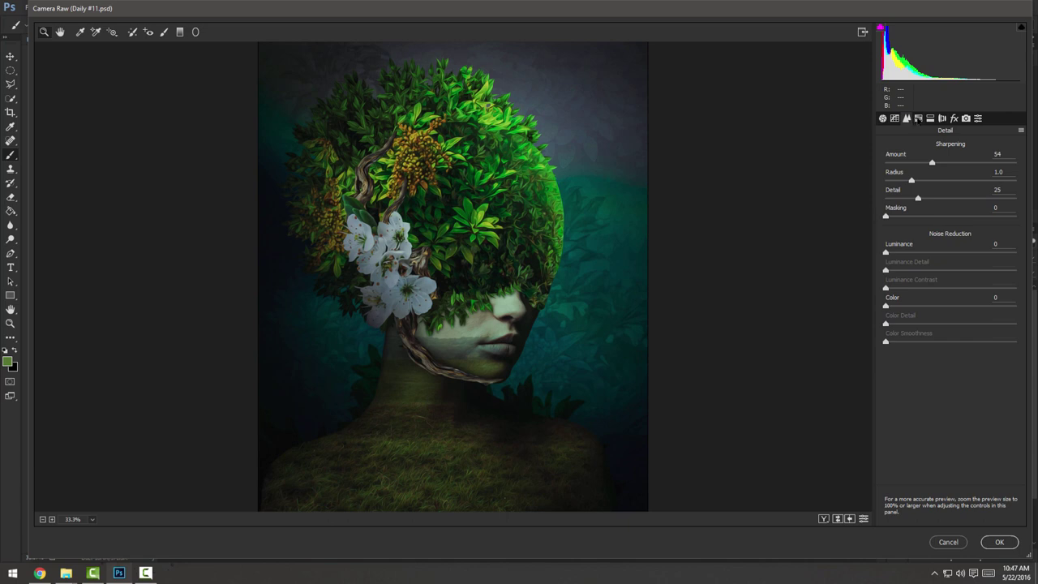
click(918, 118)
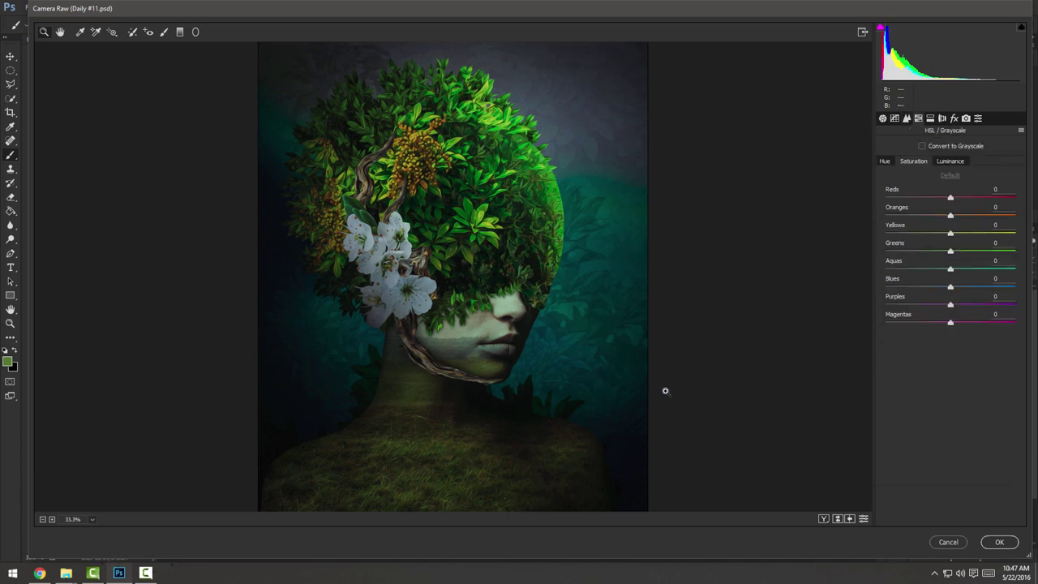
click(907, 119)
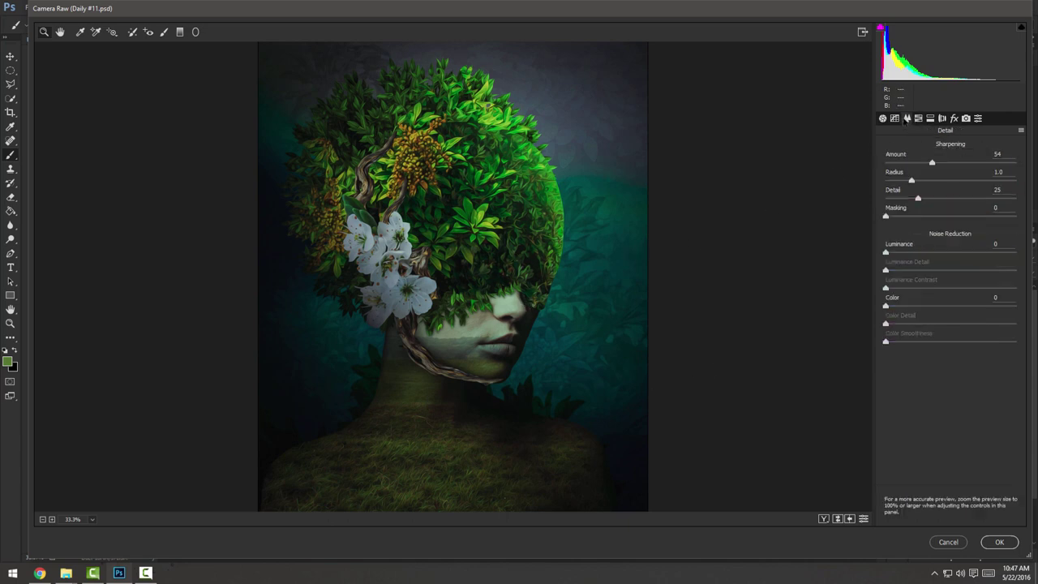
click(948, 542)
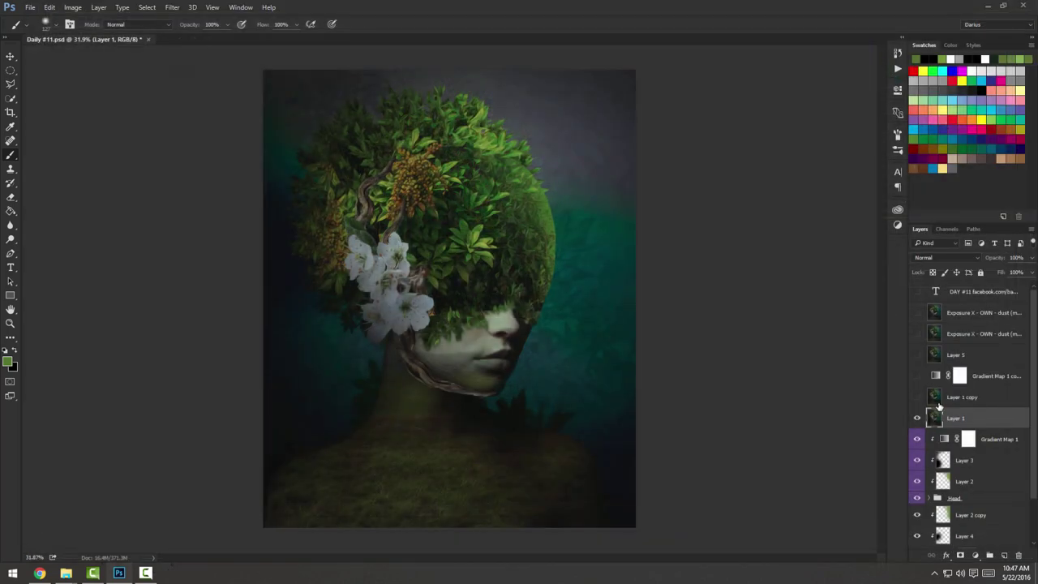
Show Layer 1 copy and the Gradient Map 1 copy 2 layer, and inspect the gradient map's black-to-green gradient.
click(917, 398)
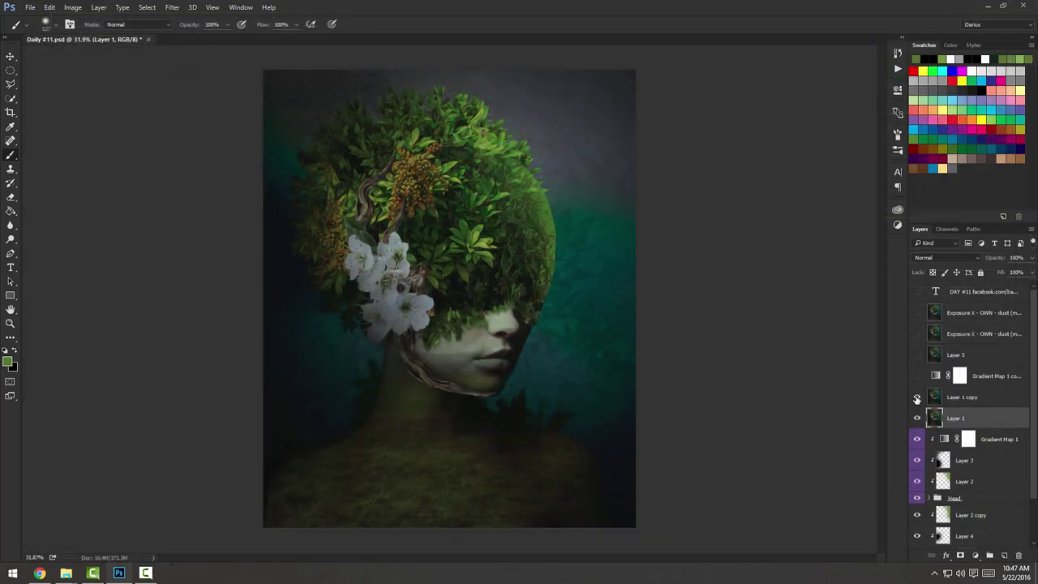
click(983, 403)
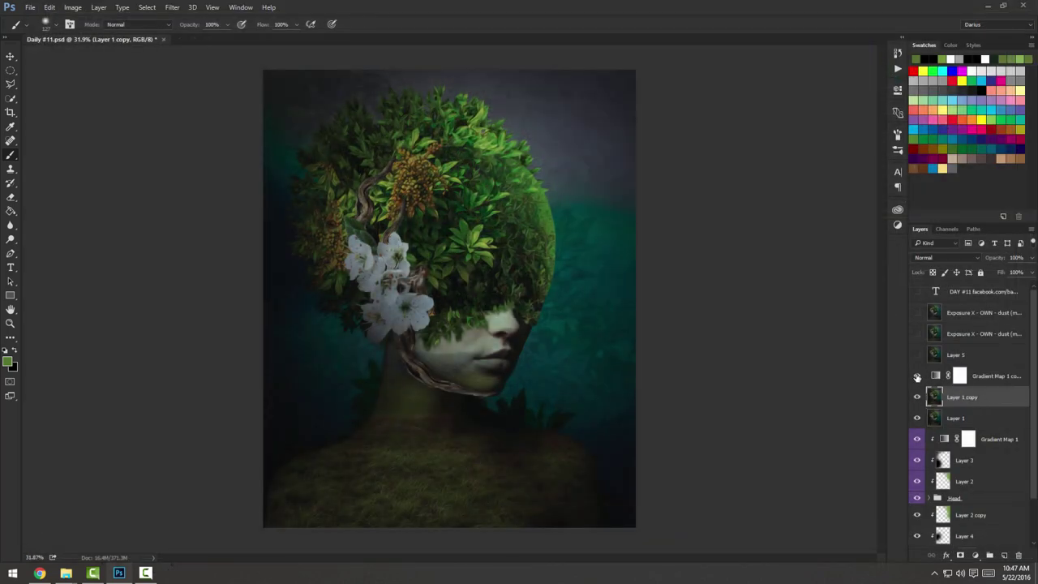
click(917, 377)
click(936, 375)
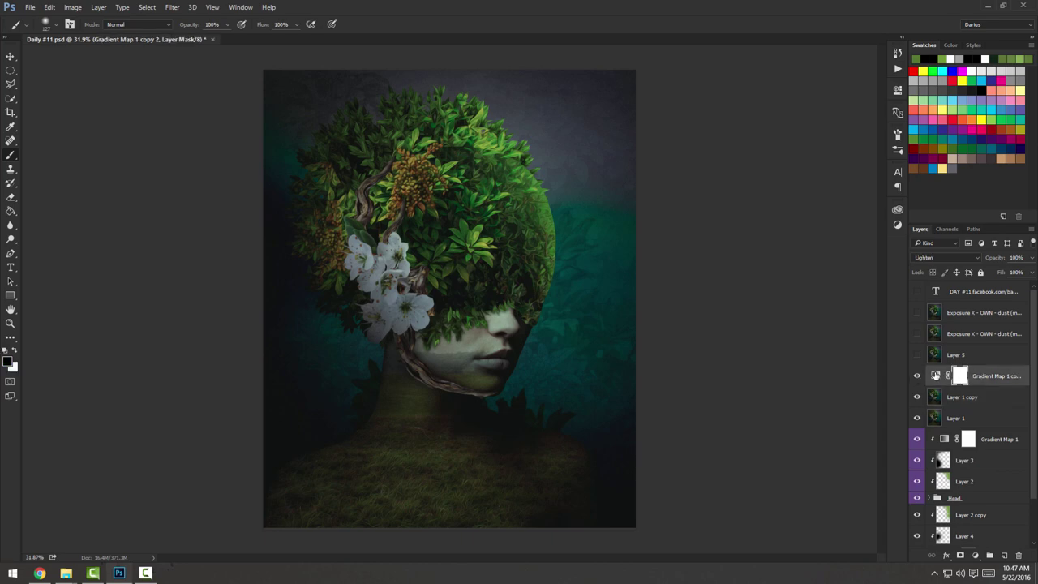
double_click(936, 376)
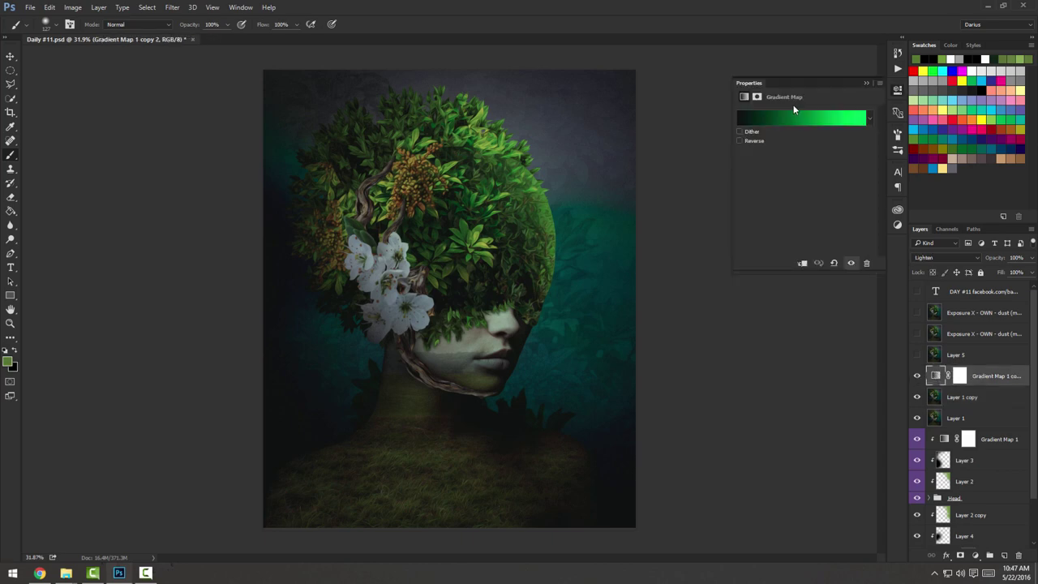
click(864, 83)
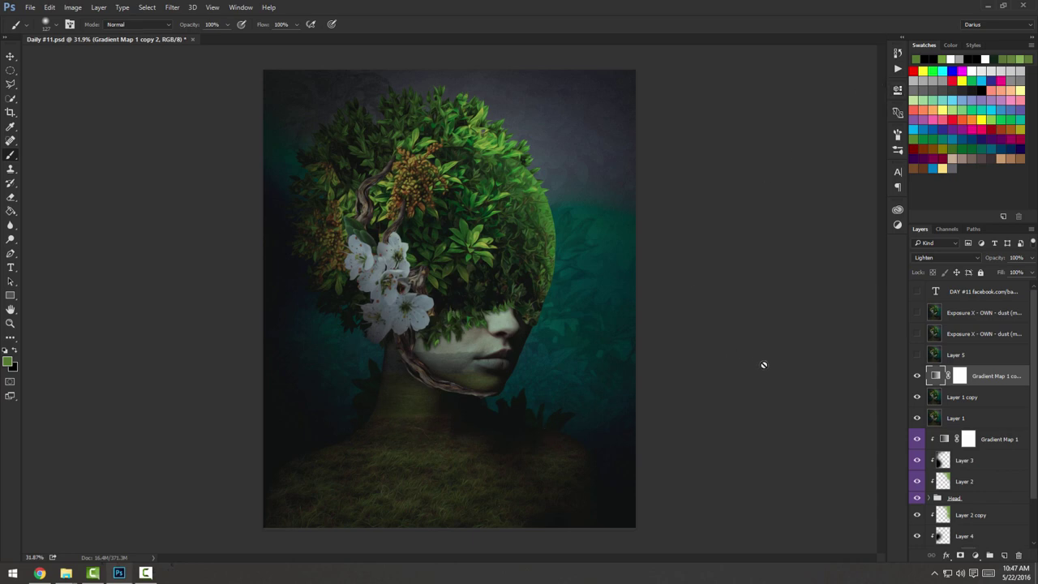
Show Layer 5 and both Exposure X - OWN - dust layers, and select the upper dust layer.
click(918, 355)
key(alt+bracketright)
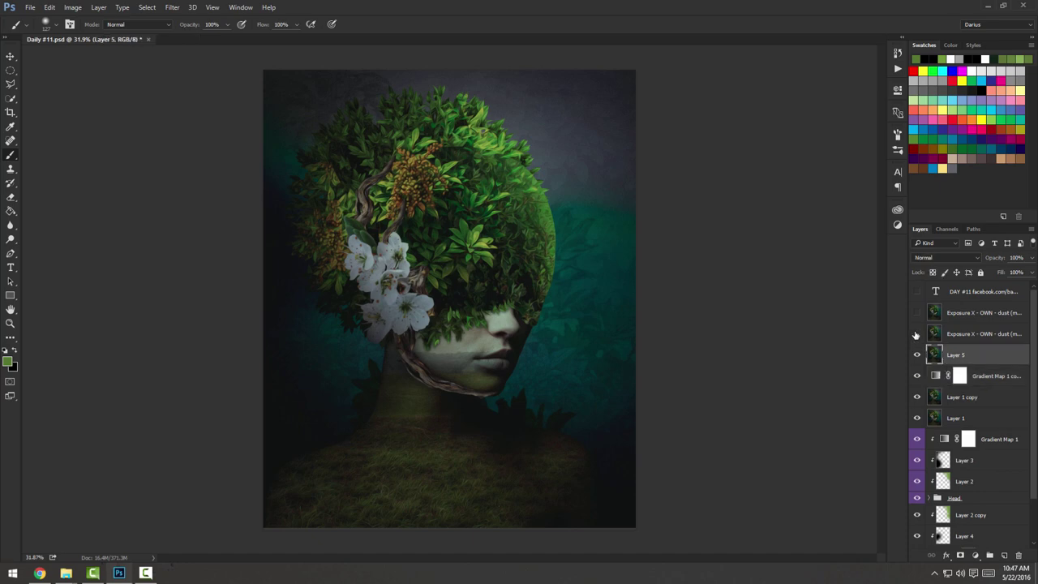
click(917, 333)
click(917, 312)
click(957, 318)
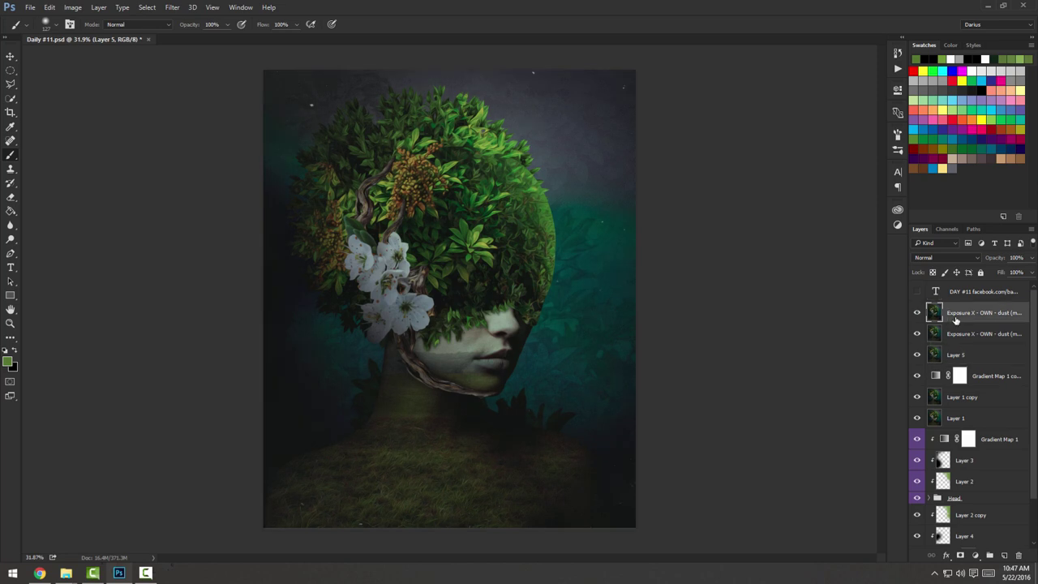
Examine the dust specks across the background and around the leafy head up close and at full view.
scroll(589, 278, up, 5)
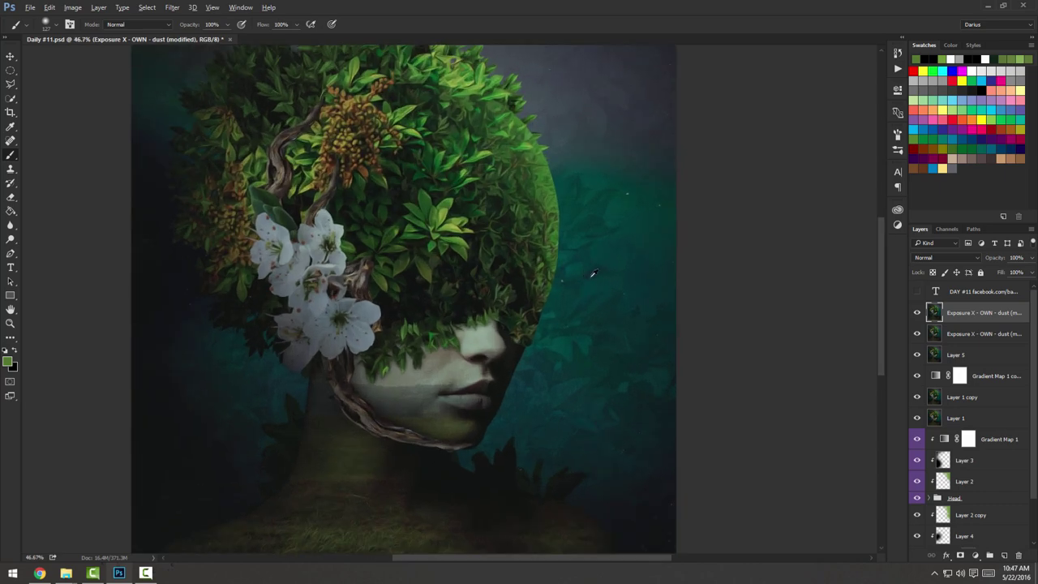
scroll(593, 276, down, 4)
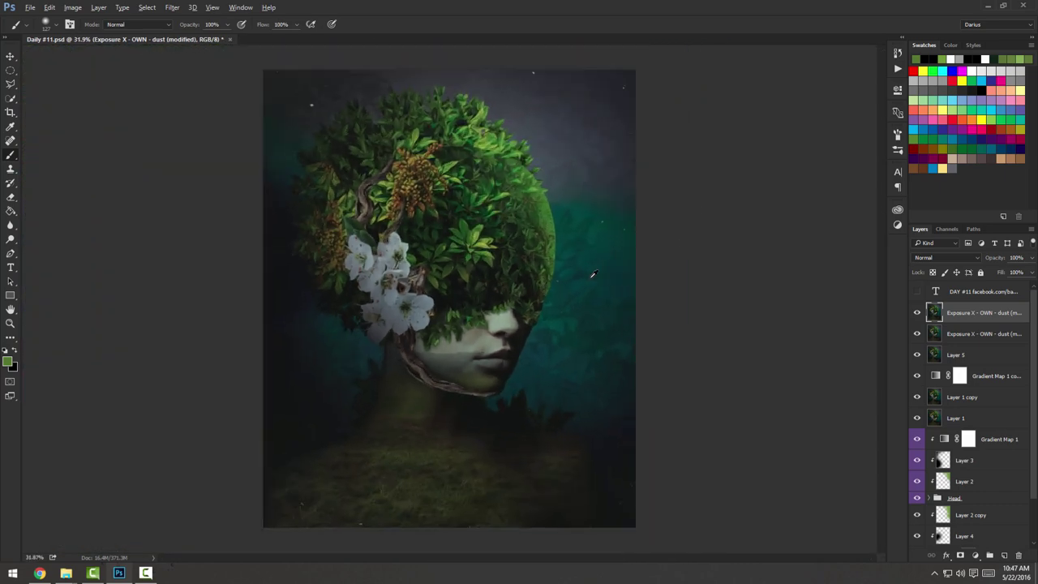
drag(601, 212, 619, 274)
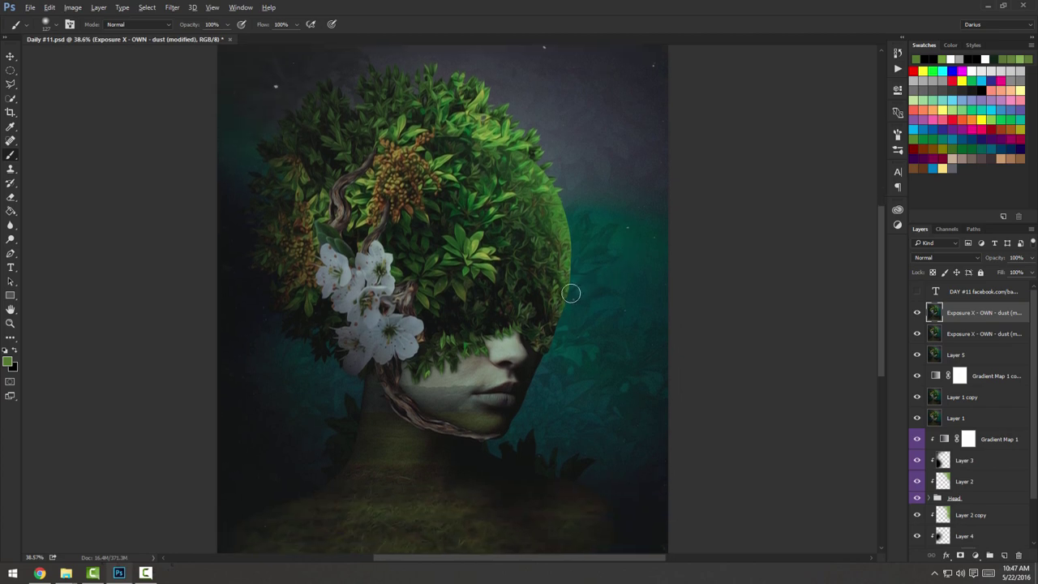
scroll(576, 296, down, 1)
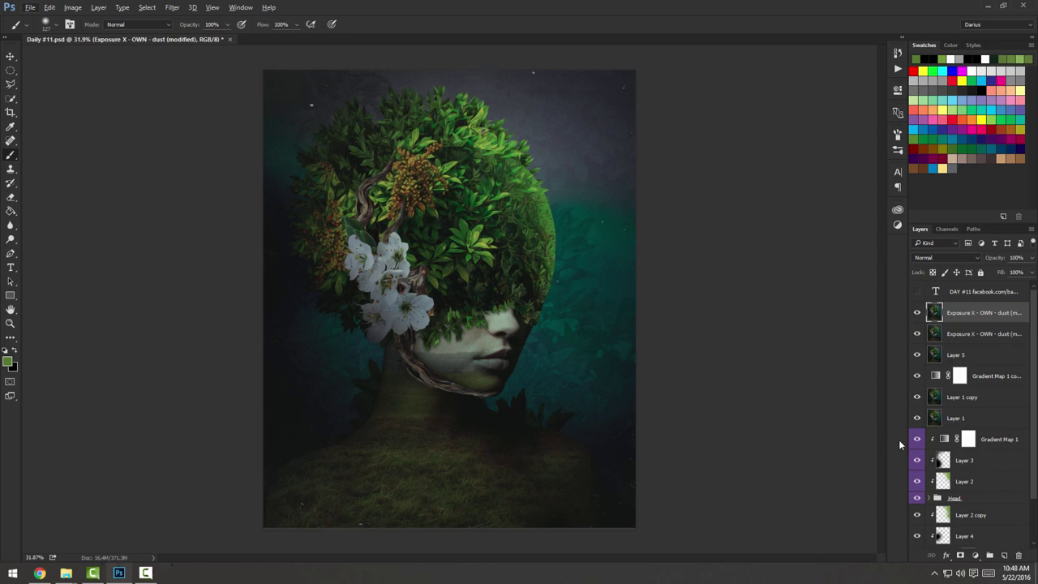
scroll(584, 282, up, 4)
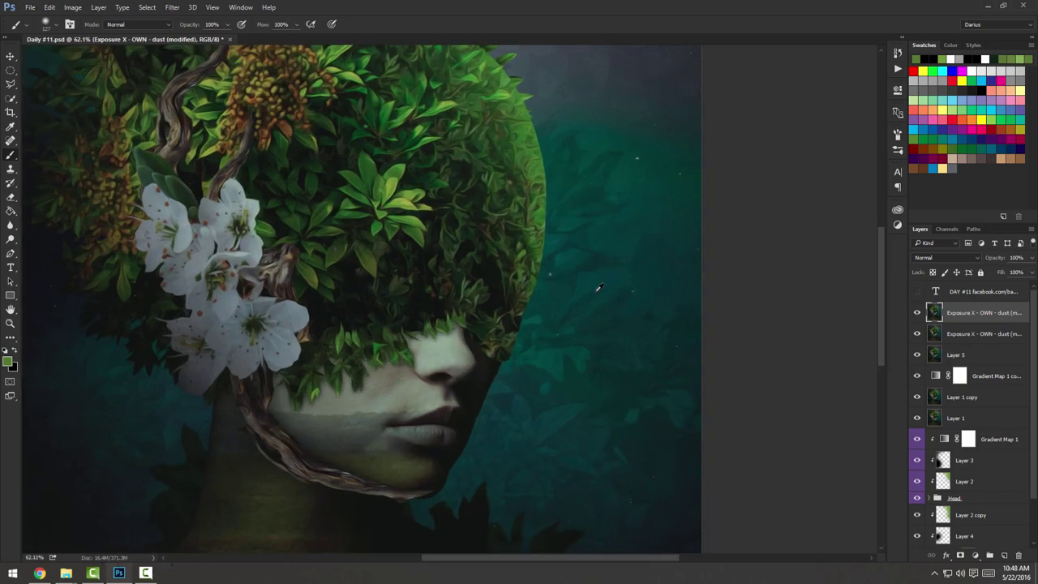
scroll(598, 287, down, 4)
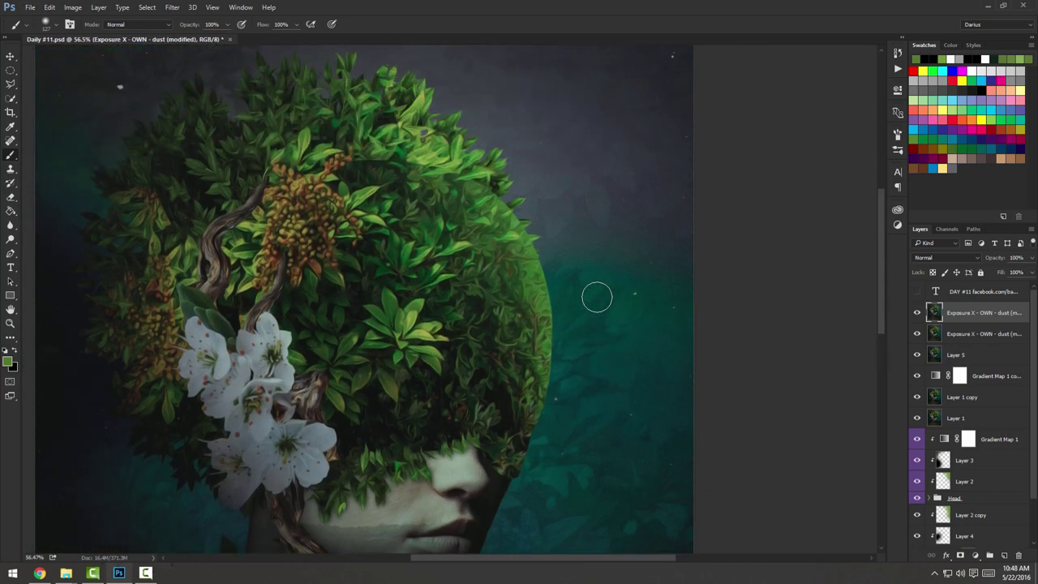
scroll(478, 274, up, 1)
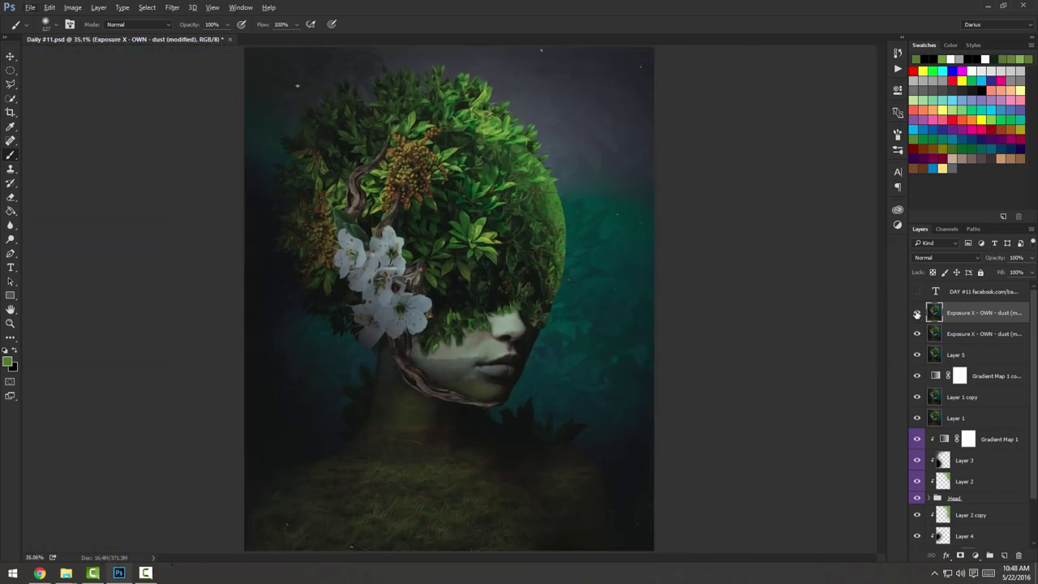
Show the DAY #11 text layer above the portrait, and select the upper Exposure X dust layer.
click(962, 292)
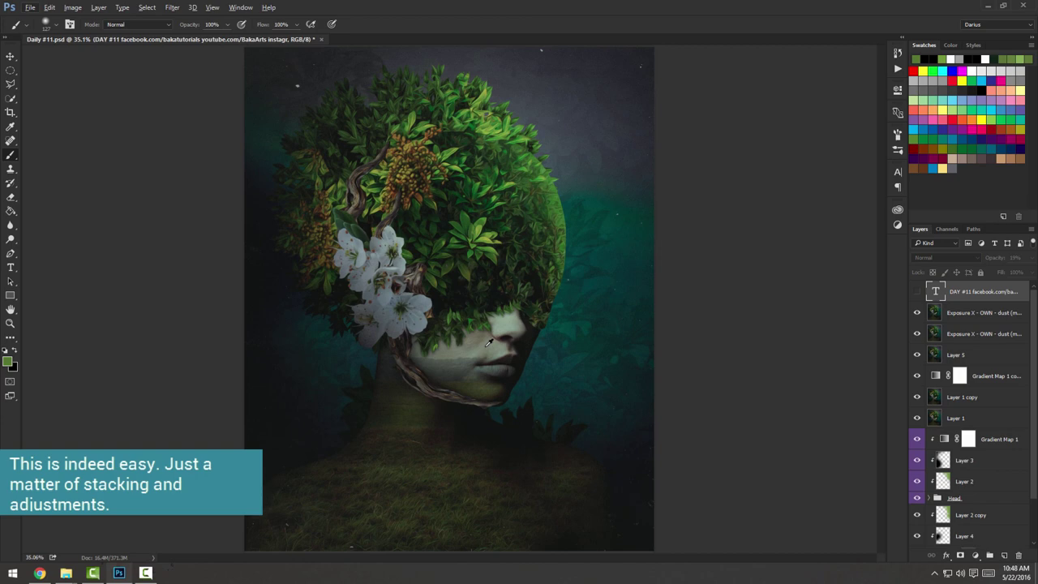
click(918, 293)
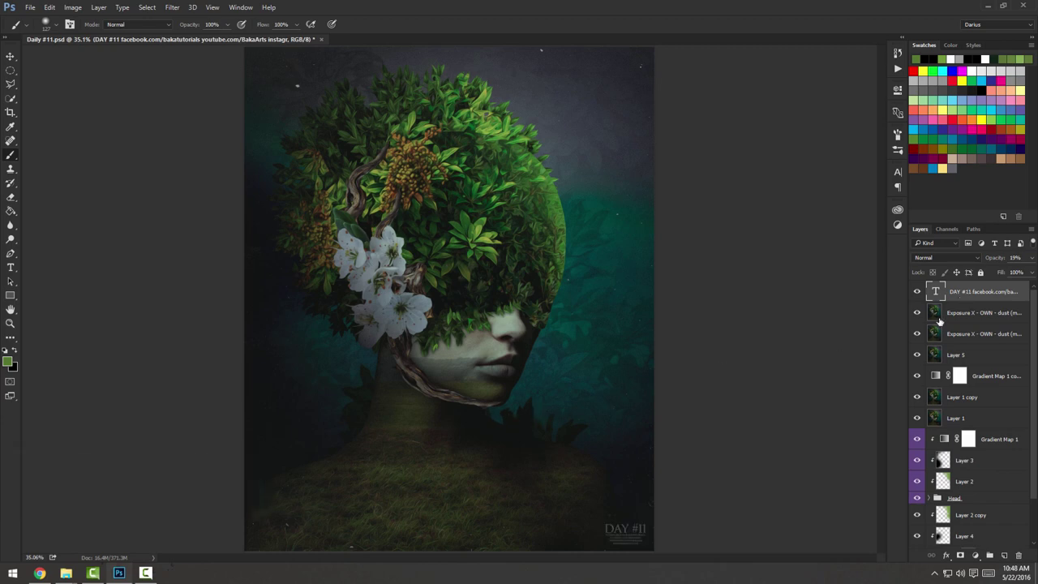
click(972, 315)
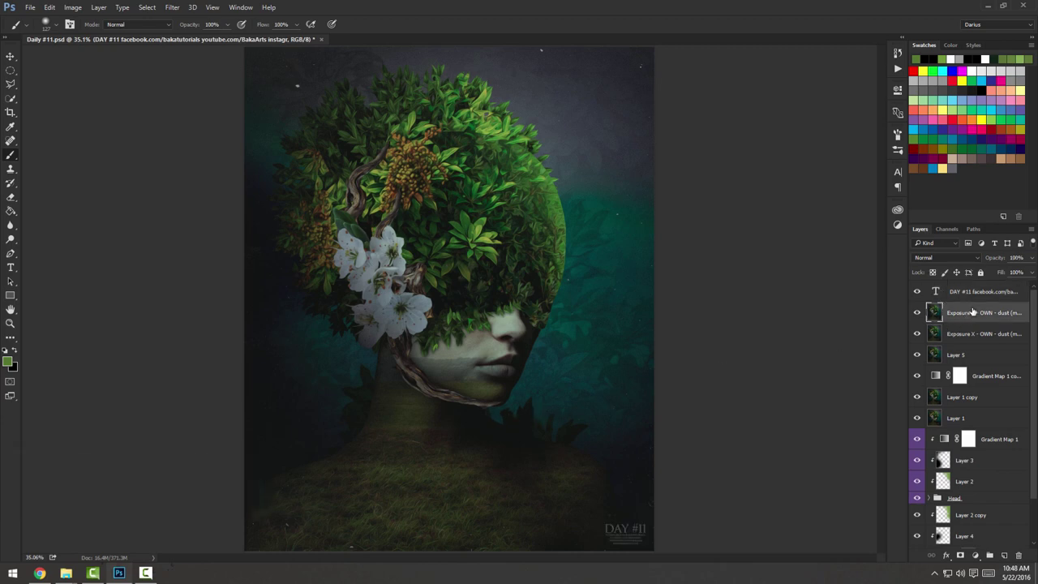
click(973, 298)
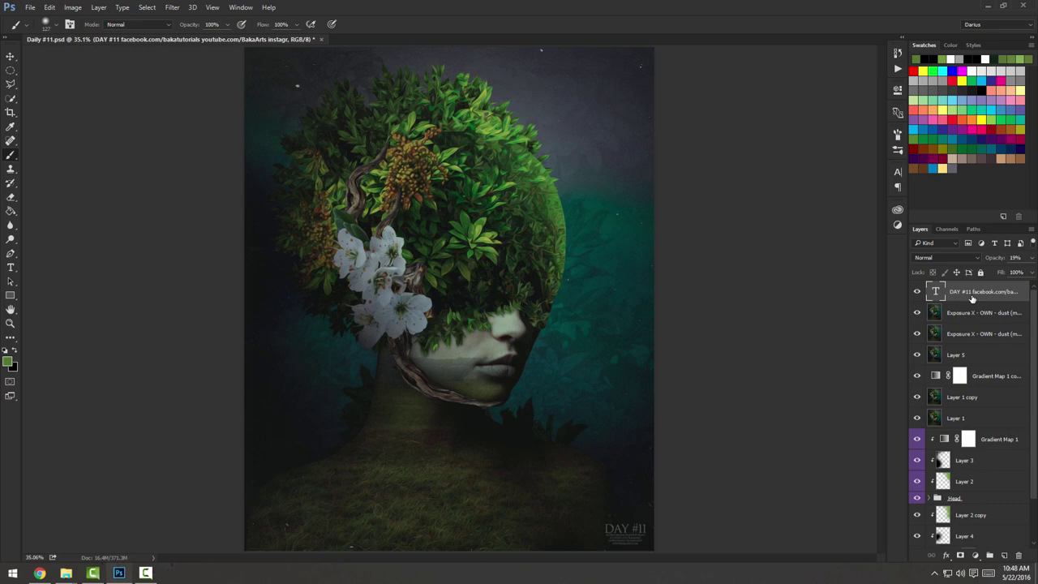
click(982, 313)
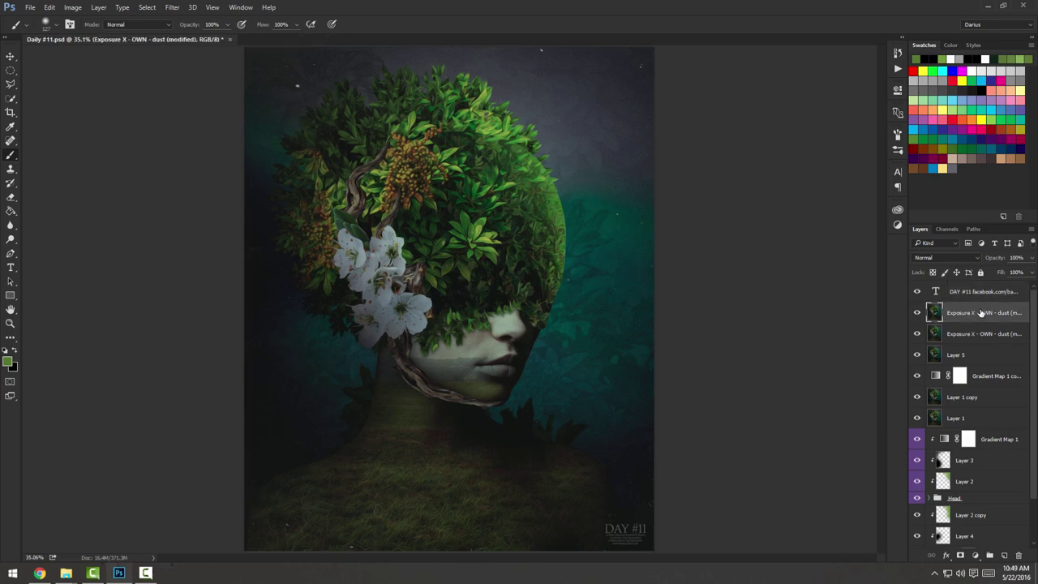